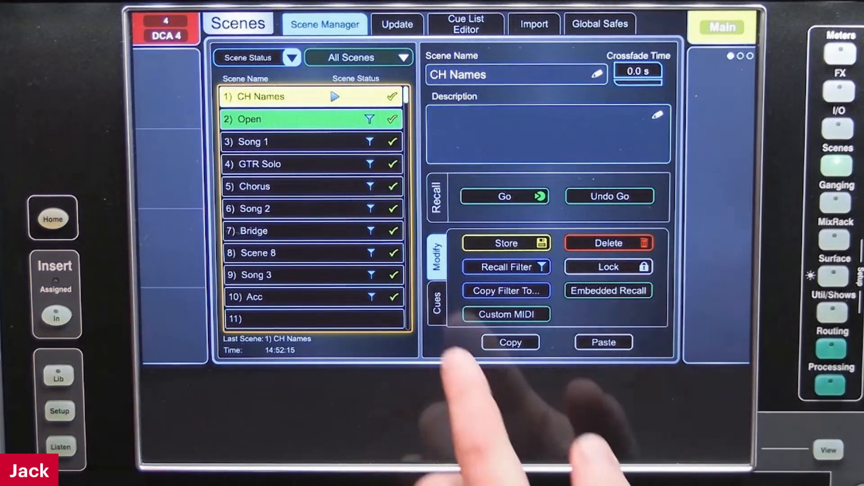
Show the cue controls and add a new cue list
click(437, 302)
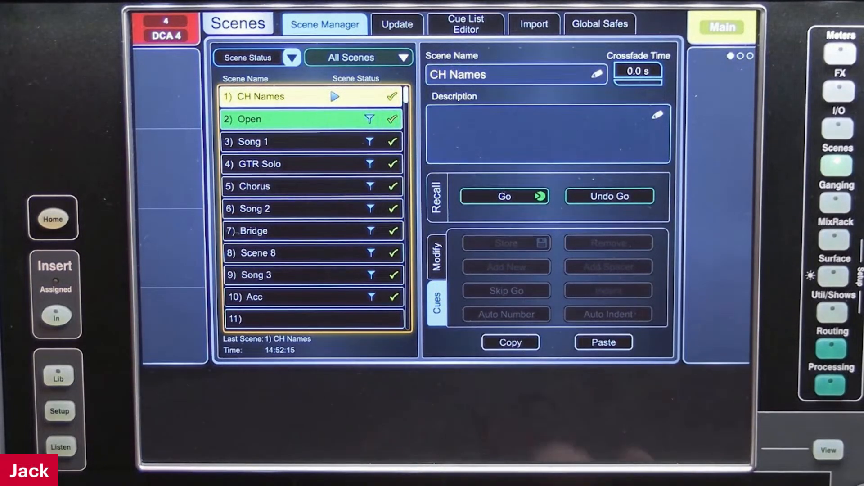
click(381, 56)
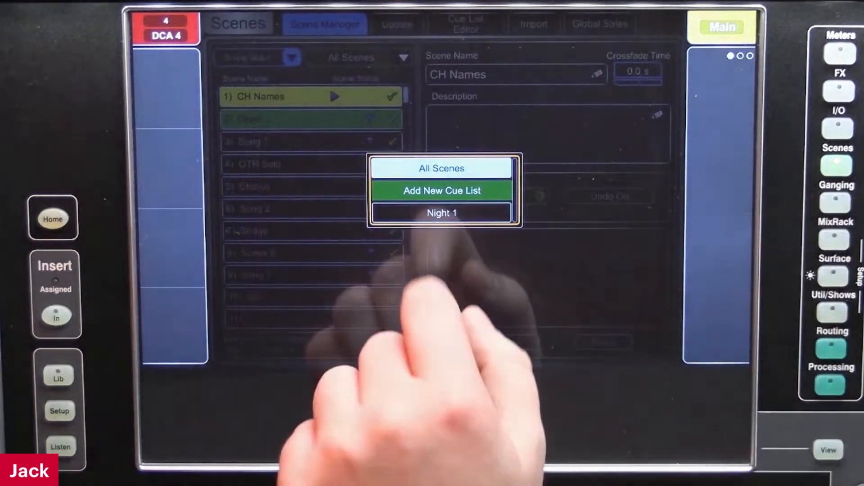
click(441, 189)
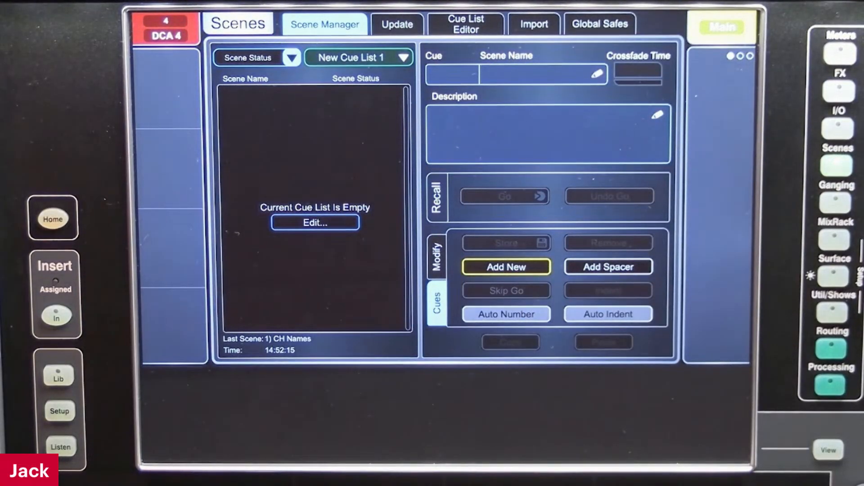
Add a new scene to the empty cue list and name it Go
click(506, 267)
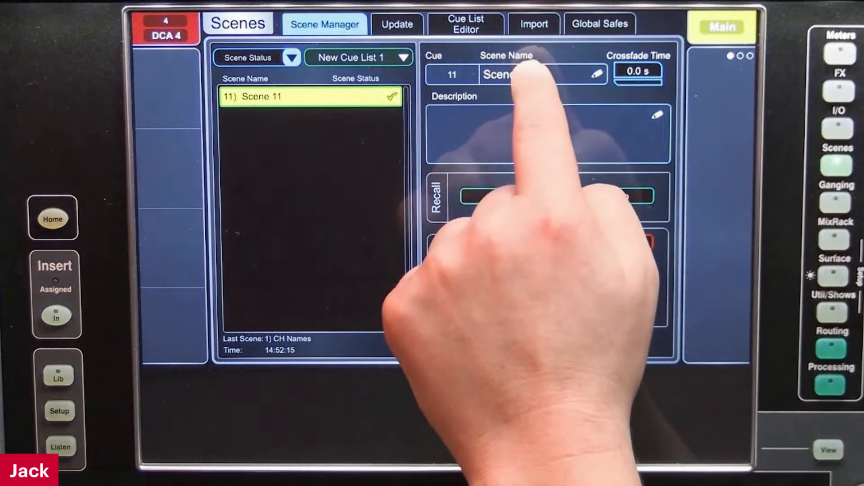
click(531, 74)
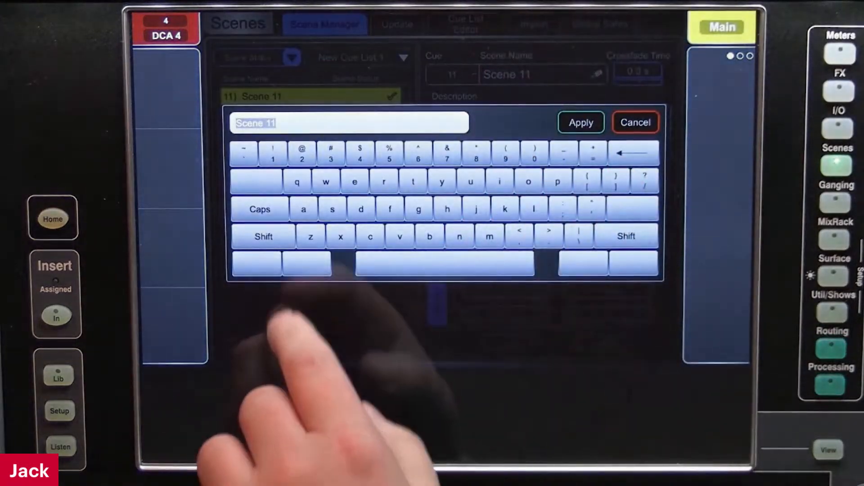
click(263, 236)
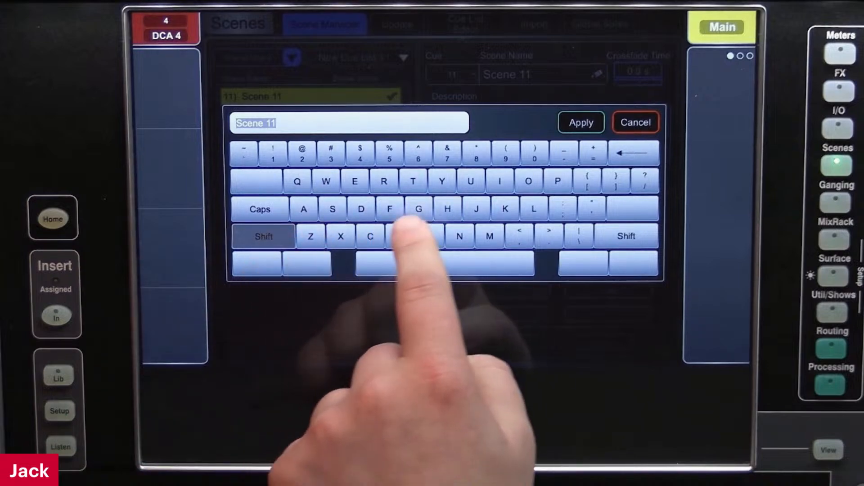
click(418, 209)
click(529, 181)
click(581, 122)
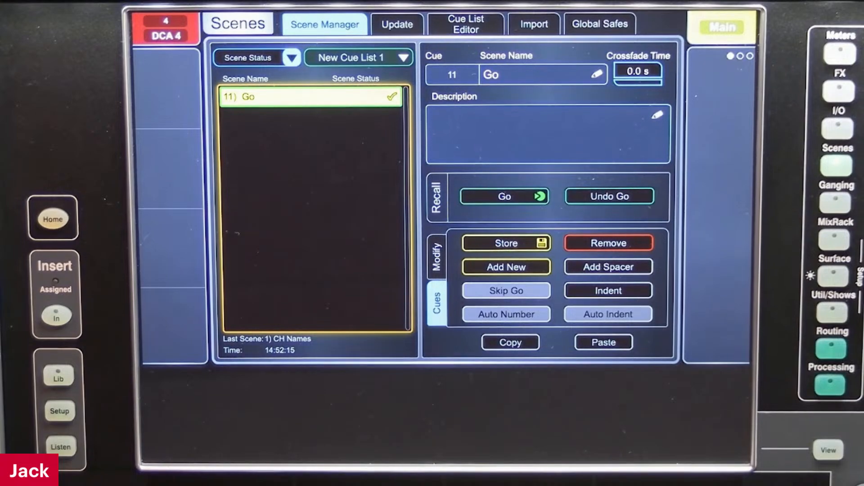
Indent the Go cue and set its cue number to 76
click(609, 290)
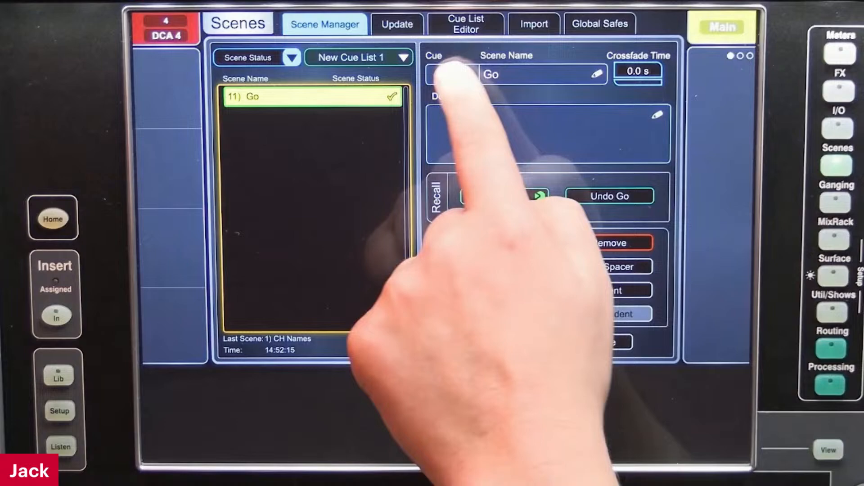
click(452, 74)
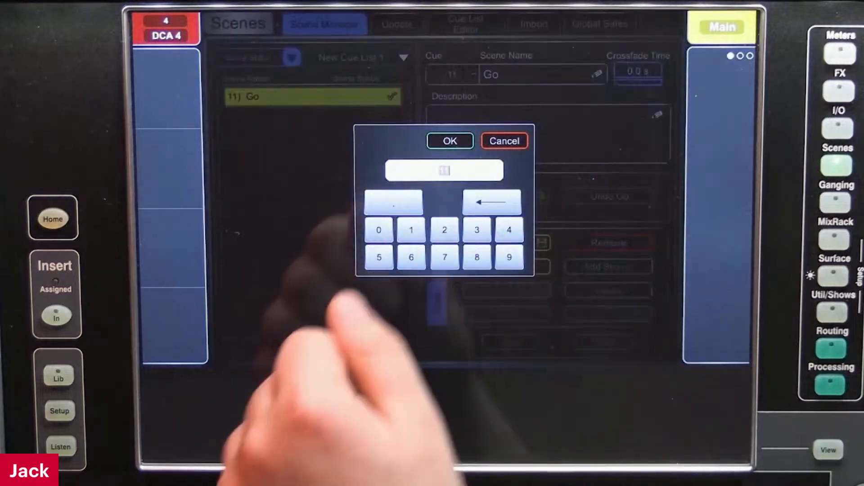
click(447, 252)
click(413, 252)
click(448, 141)
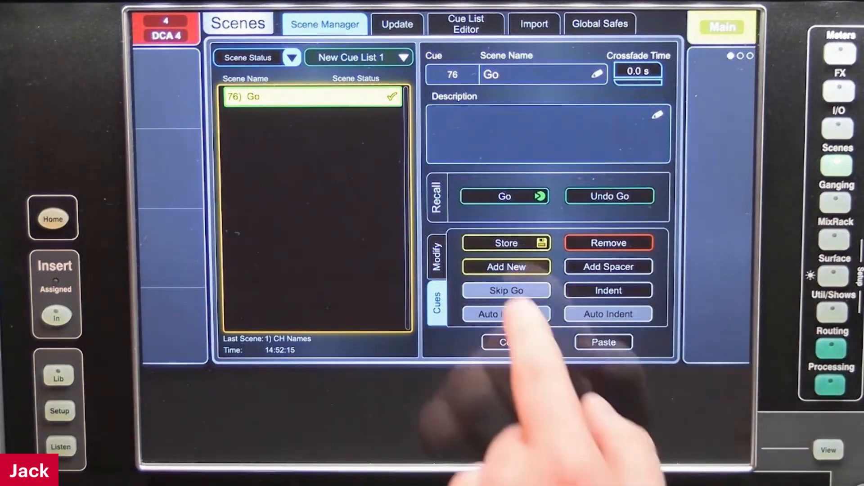
Add three new scenes after Go, plus another one directly below Scene 12
click(506, 267)
click(507, 267)
click(506, 267)
click(288, 119)
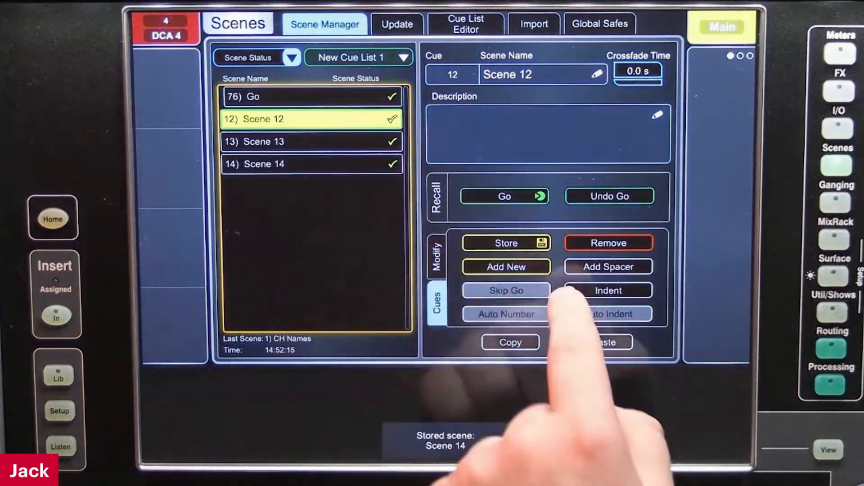
click(507, 267)
Rename Scene 12 in the cue list as first
click(253, 118)
click(540, 75)
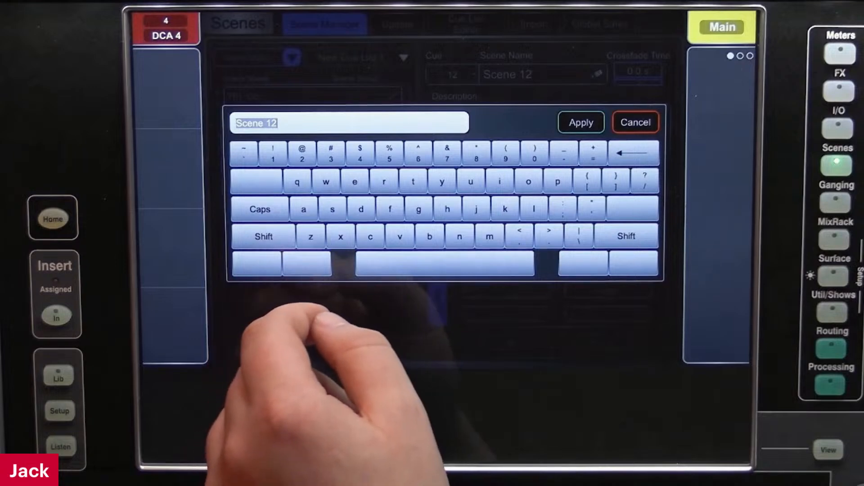
text(fir)
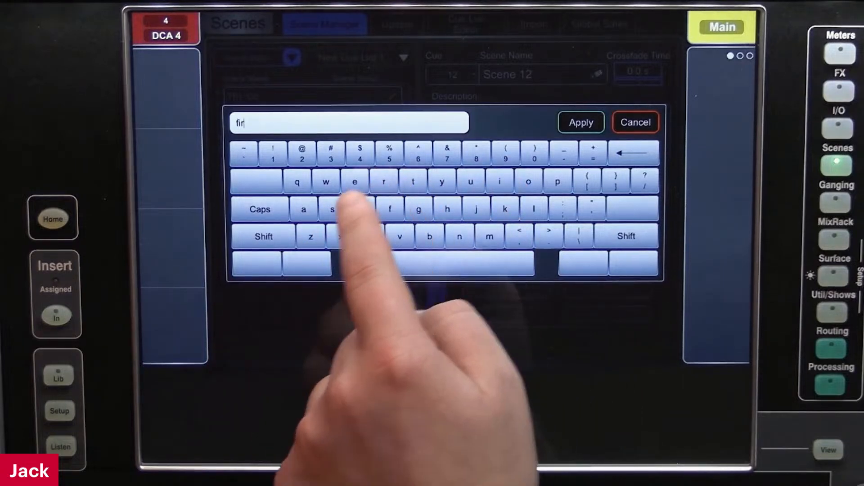
text(st)
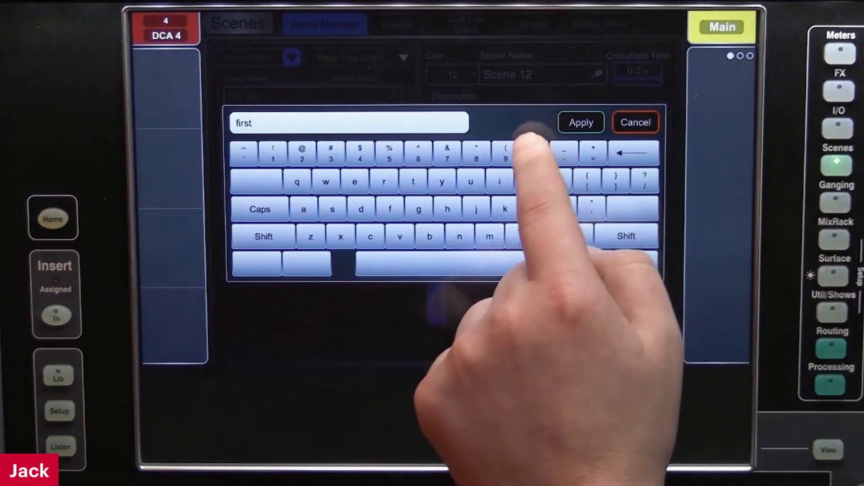
click(582, 123)
Rename Scene 15, the cue directly below first, as second
click(288, 142)
click(550, 74)
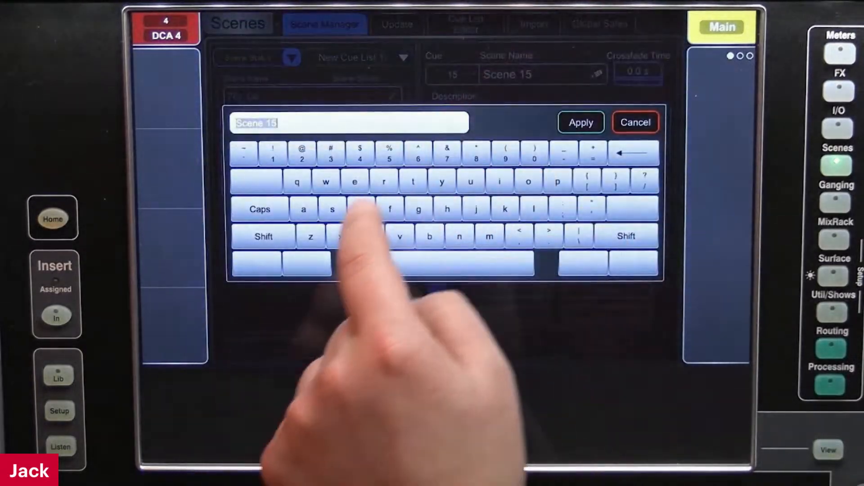
text(sev)
key(BackSpace)
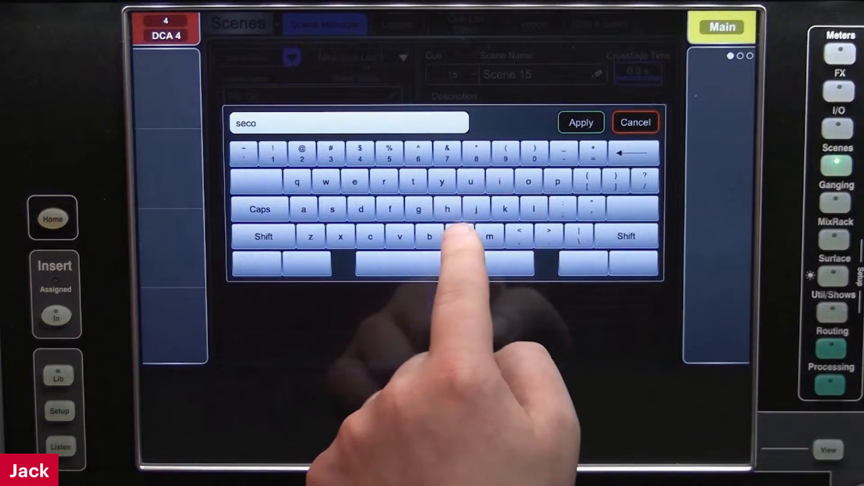
click(581, 123)
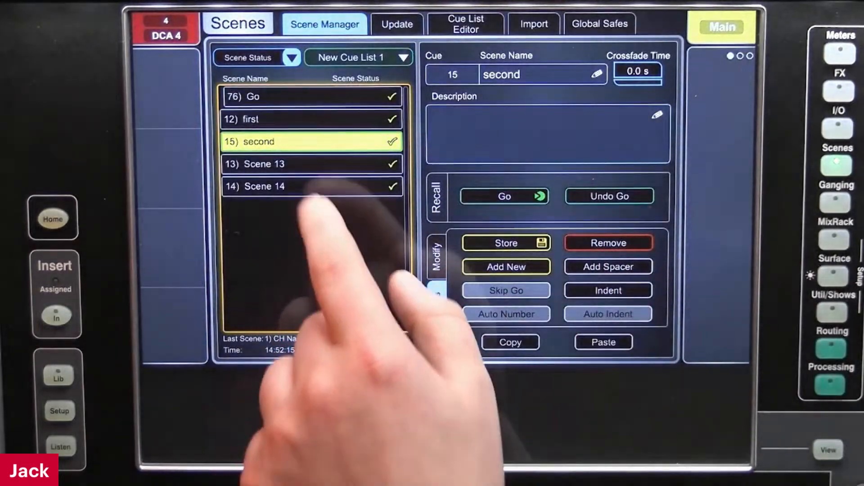
Rename Scene 13 in the cue list as third
click(289, 164)
click(505, 74)
text(t)
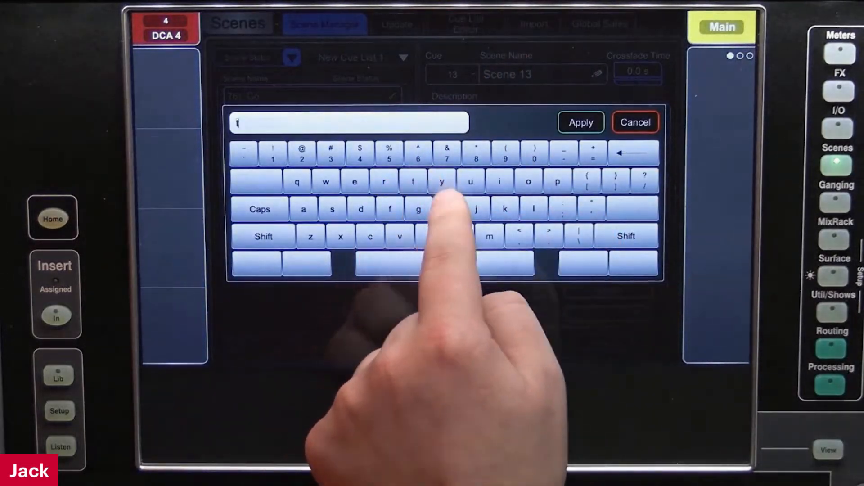
text(hird)
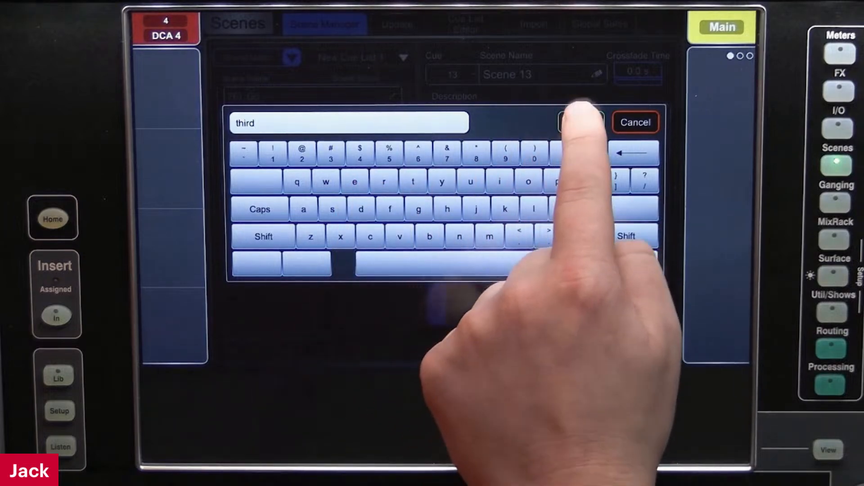
click(581, 122)
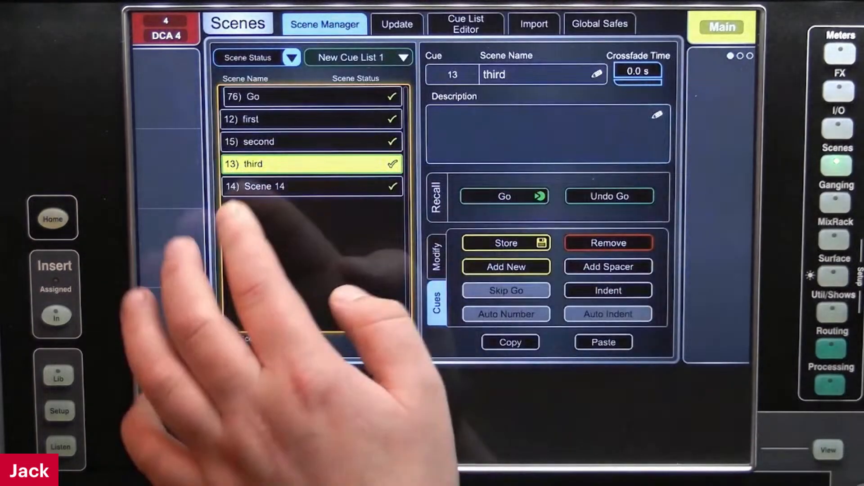
Rename Scene 14, the final cue in the list, as last
click(289, 187)
click(504, 74)
text(k)
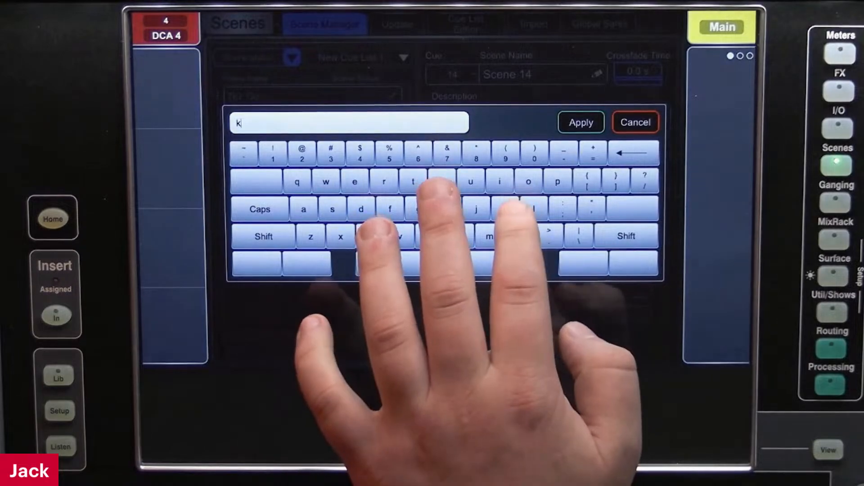
key(BackSpace)
text(last)
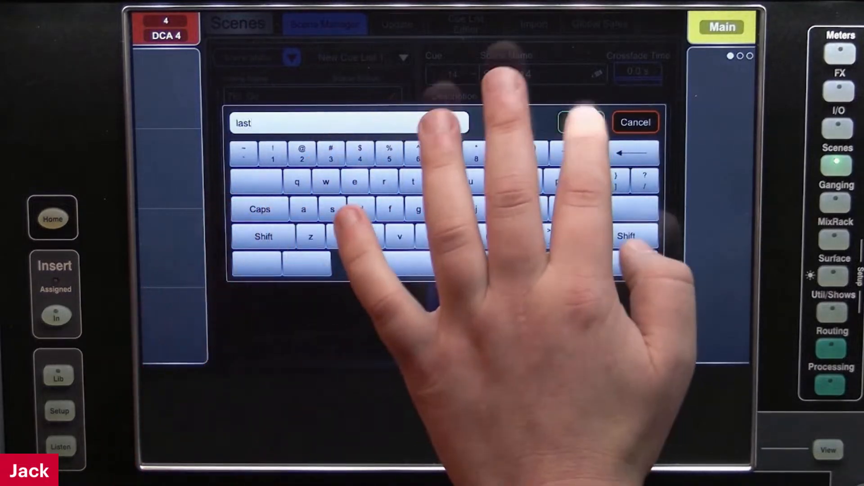
click(581, 122)
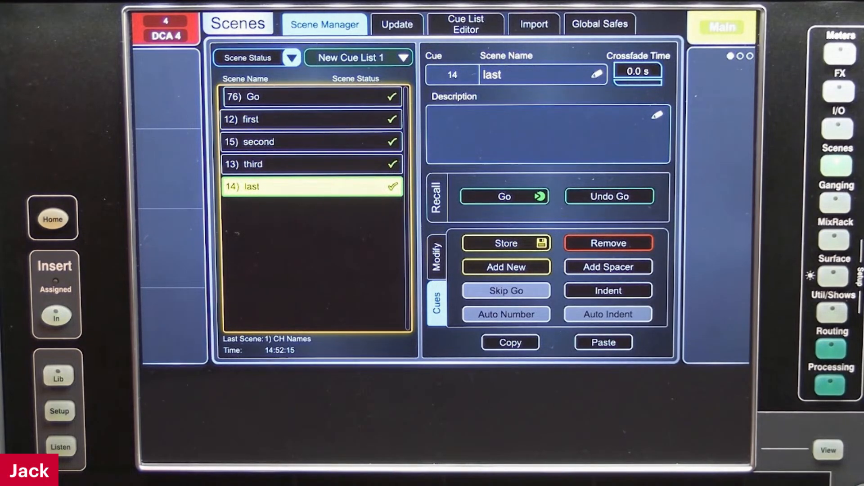
Enable auto numbering and auto indent for the cue list, accepting the renumbering of existing cues
click(506, 314)
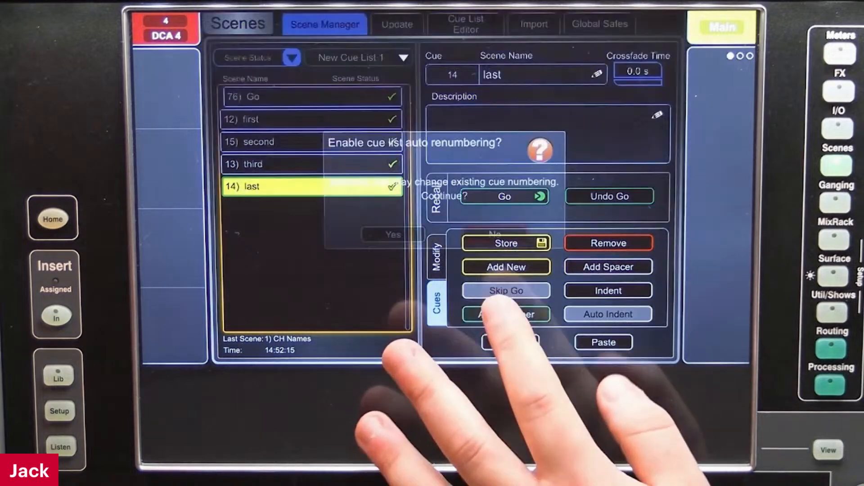
click(393, 234)
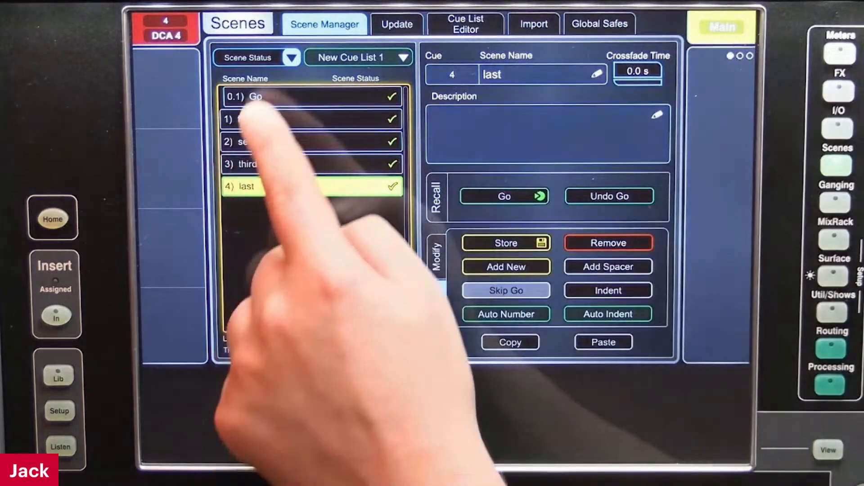
Remove the indent from the Go cue and indent the cues first, second and last
click(275, 96)
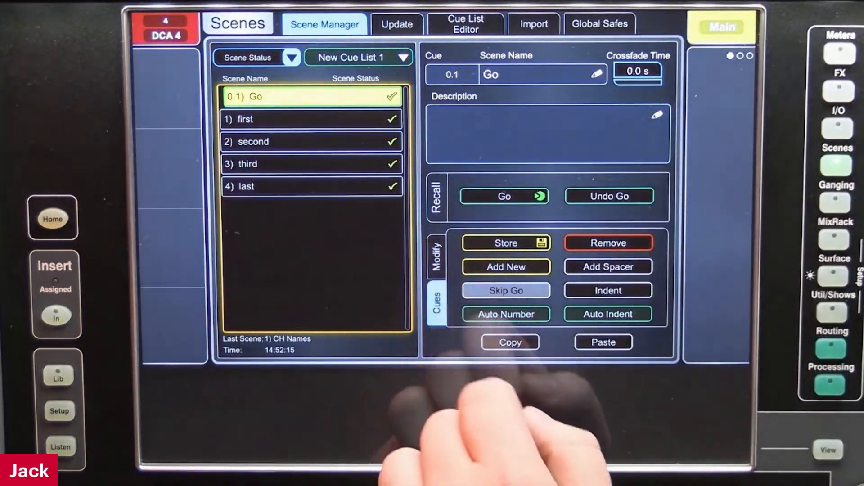
click(608, 290)
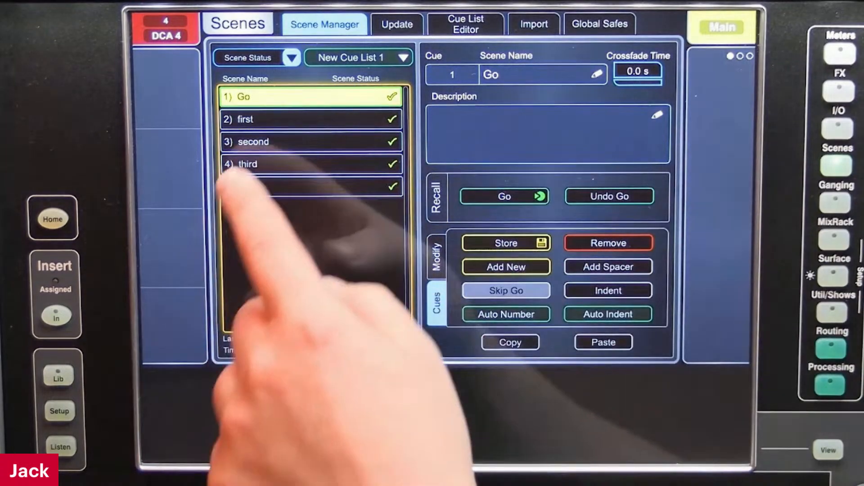
click(270, 119)
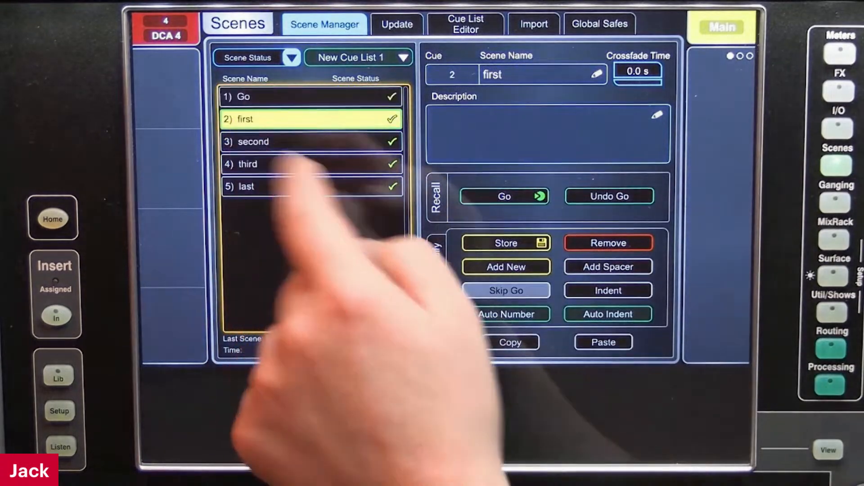
click(608, 291)
click(270, 141)
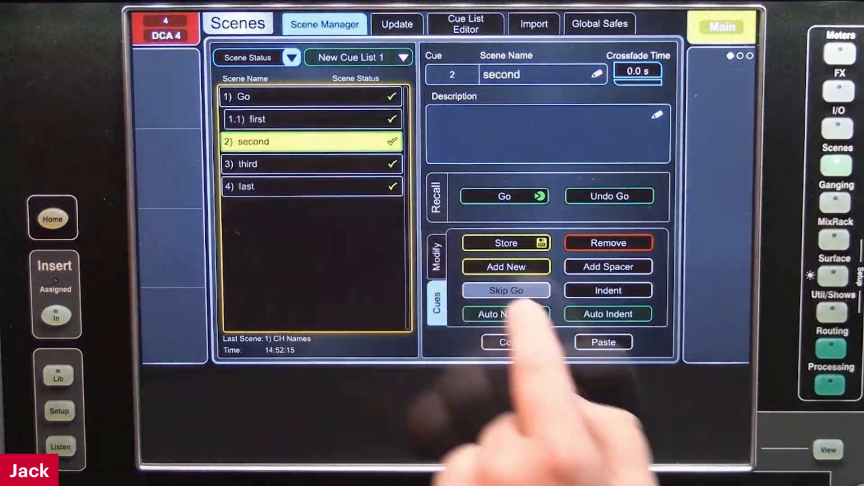
click(608, 290)
click(248, 164)
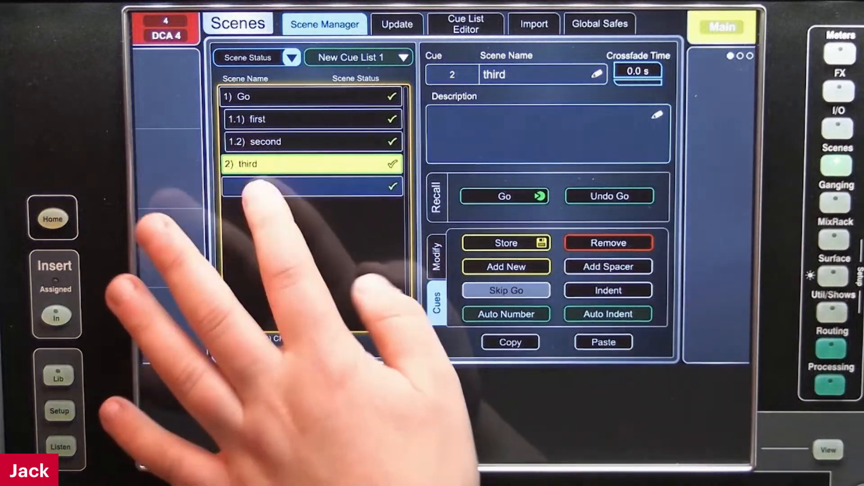
click(247, 186)
click(581, 291)
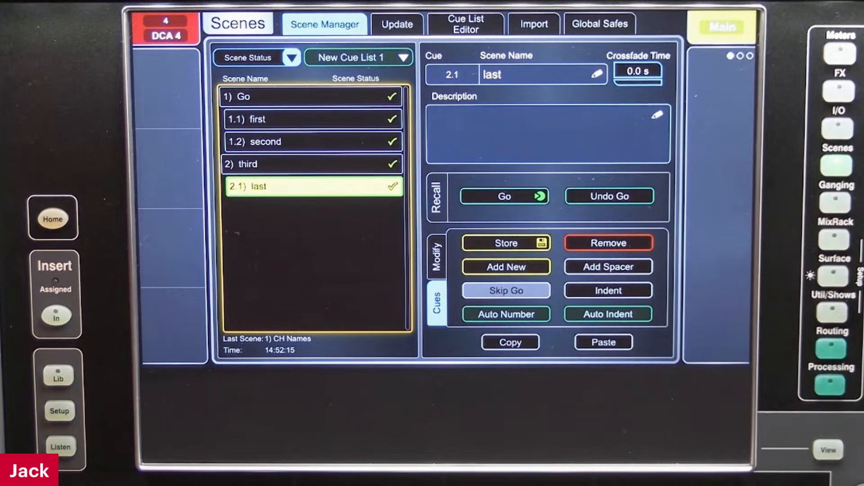
Add a new cue after the last cue in New Cue List 1 and name it NEW!
click(481, 267)
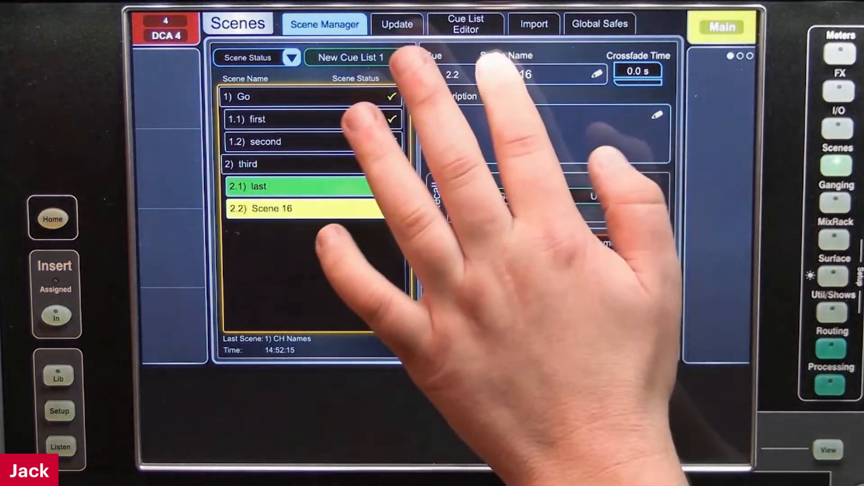
click(531, 74)
click(259, 210)
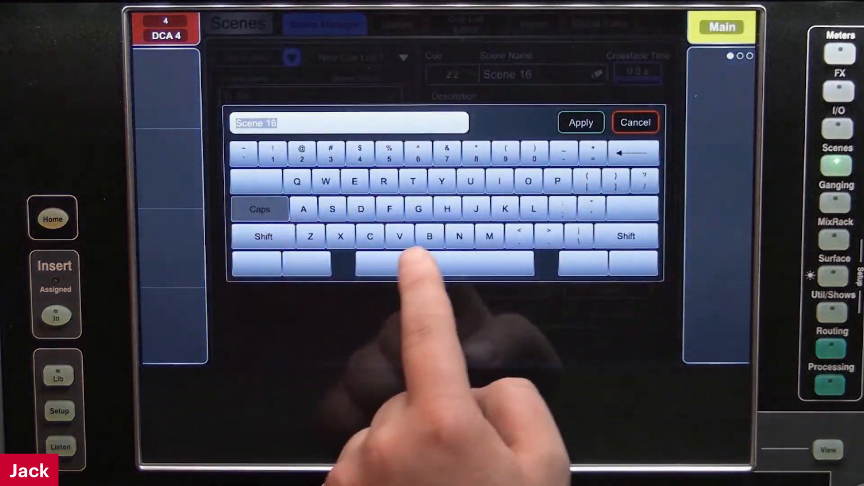
click(460, 236)
click(355, 182)
click(326, 182)
click(272, 153)
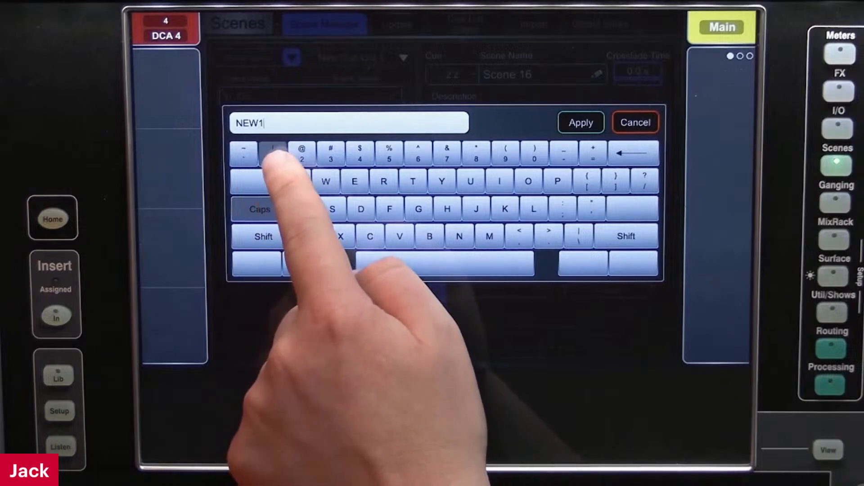
click(273, 153)
click(632, 153)
click(632, 153)
click(260, 210)
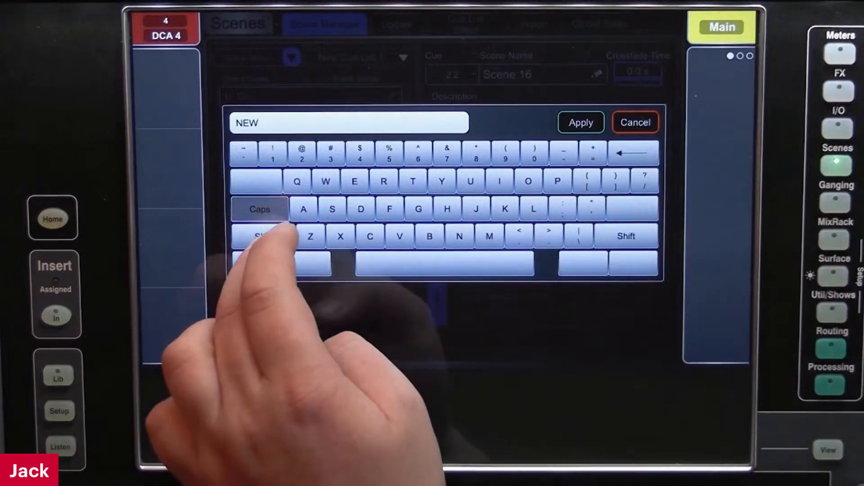
click(272, 153)
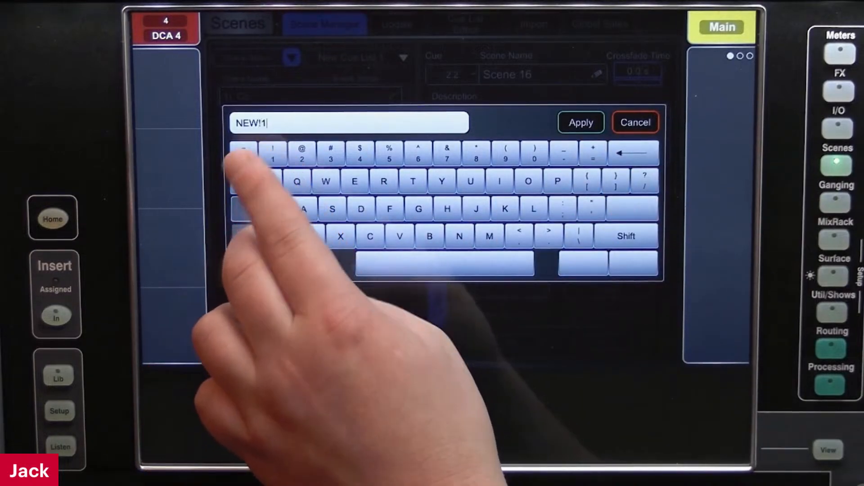
click(581, 123)
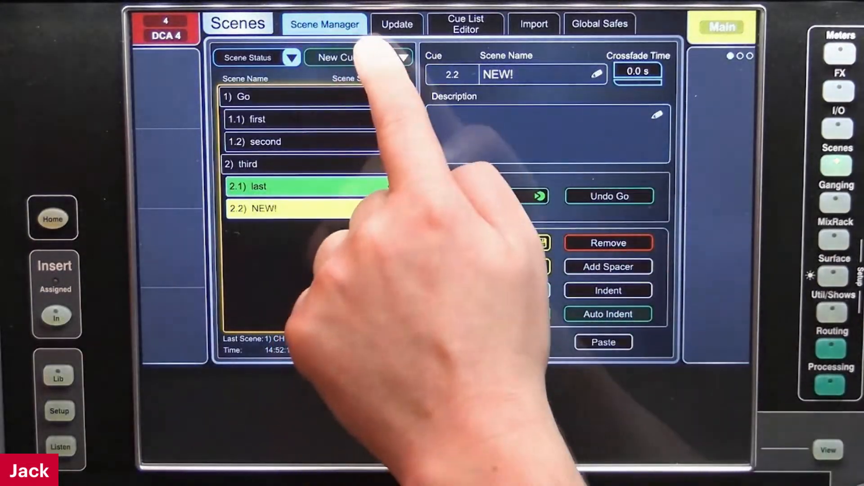
Check where the new scene sits in All Scenes, return to New Cue List 1 and show its MixRack MIDI recall messages
click(369, 56)
click(434, 154)
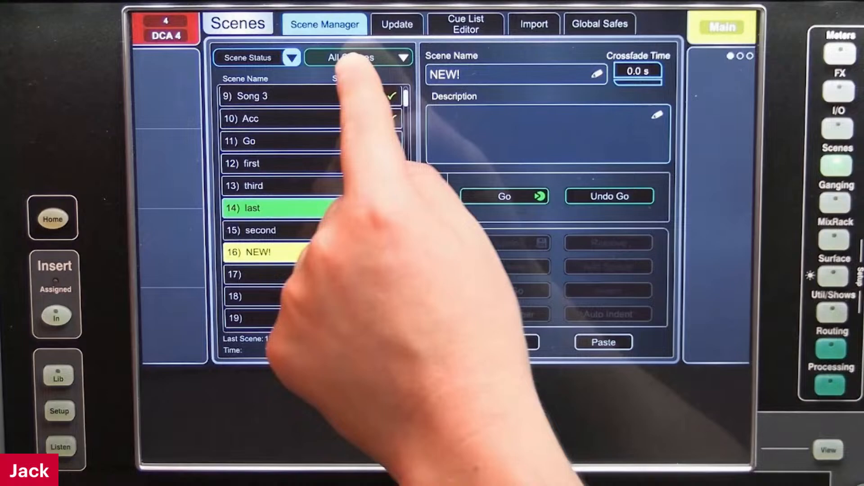
click(358, 58)
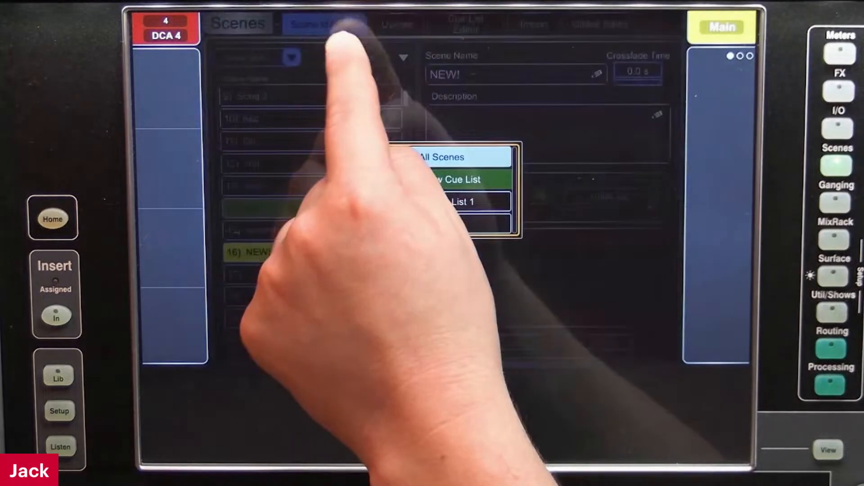
click(355, 51)
click(358, 58)
click(430, 198)
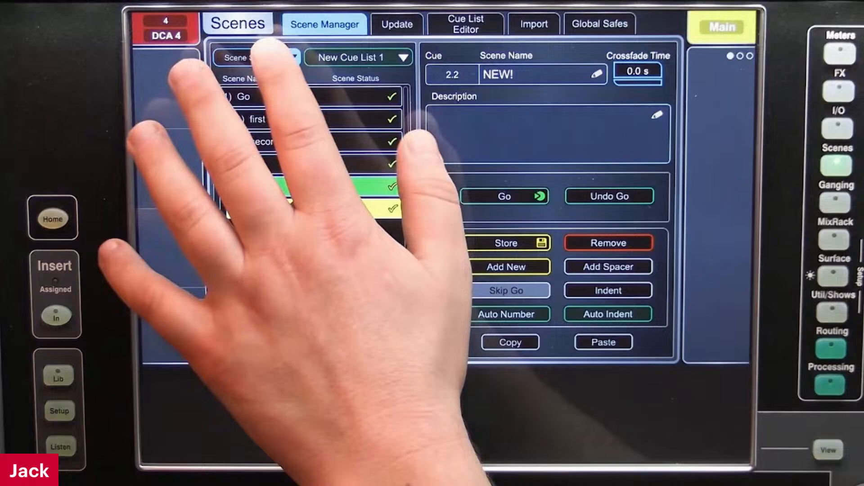
click(292, 57)
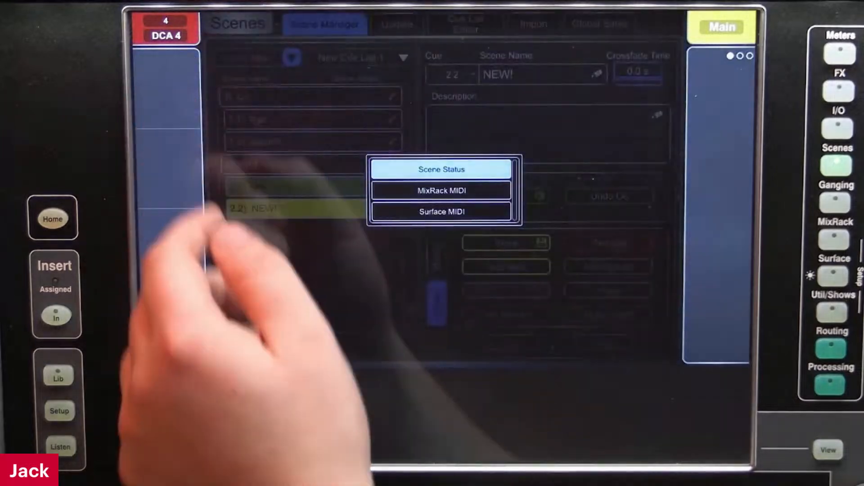
click(421, 191)
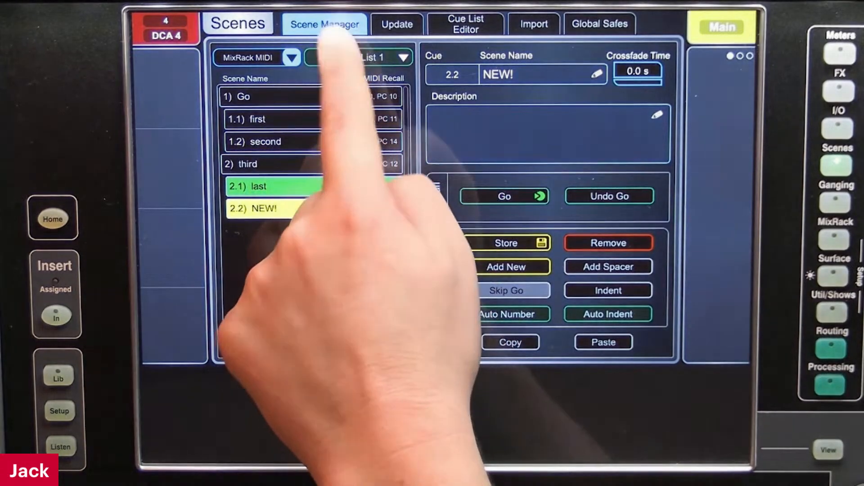
Add another new cue list and rename it Sound in the Cue List Editor
click(356, 58)
click(426, 180)
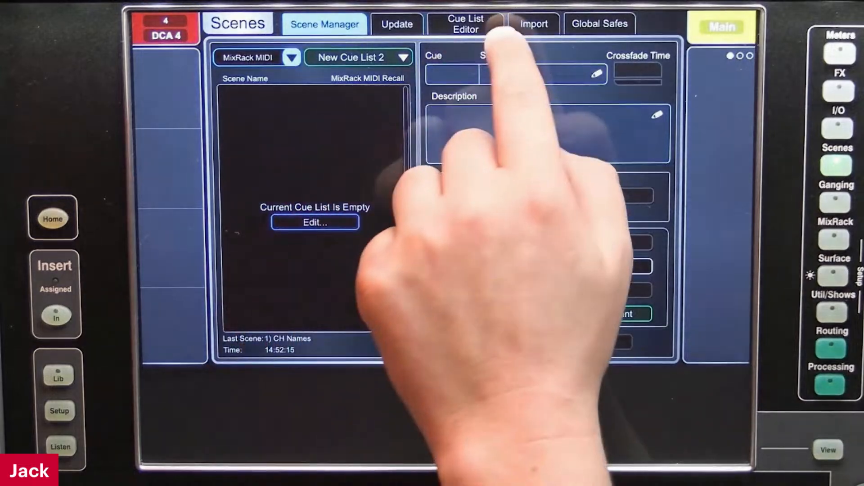
click(493, 25)
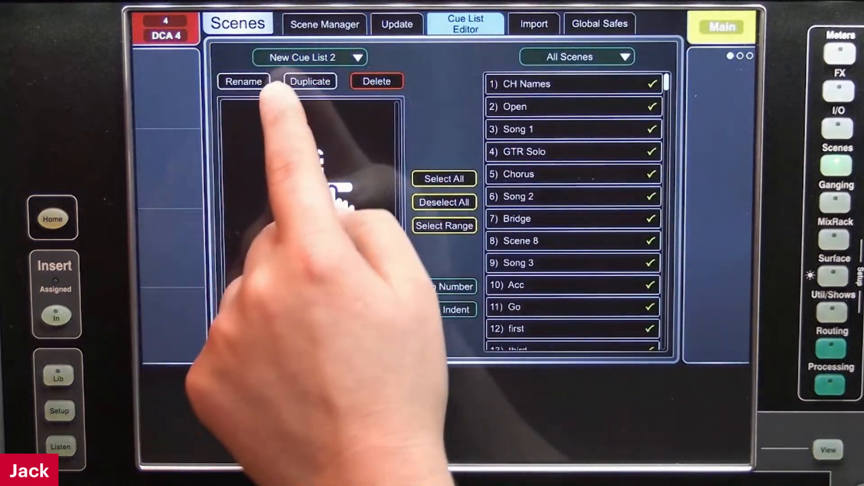
click(243, 82)
click(633, 153)
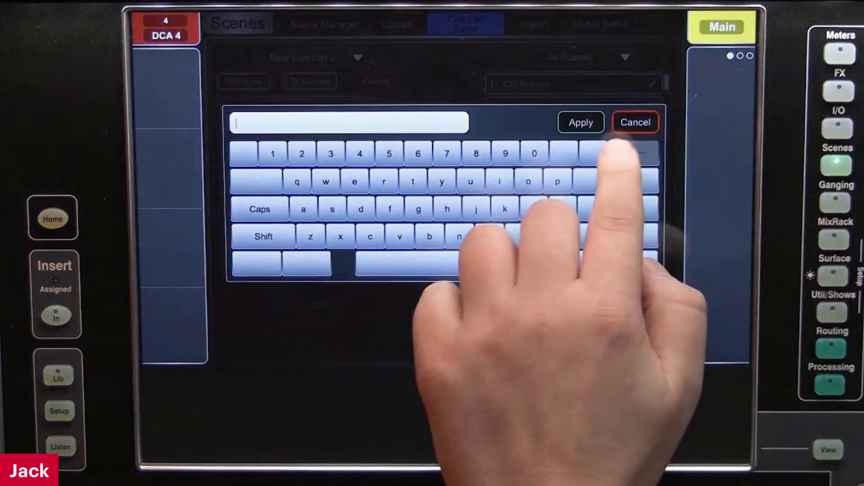
click(264, 236)
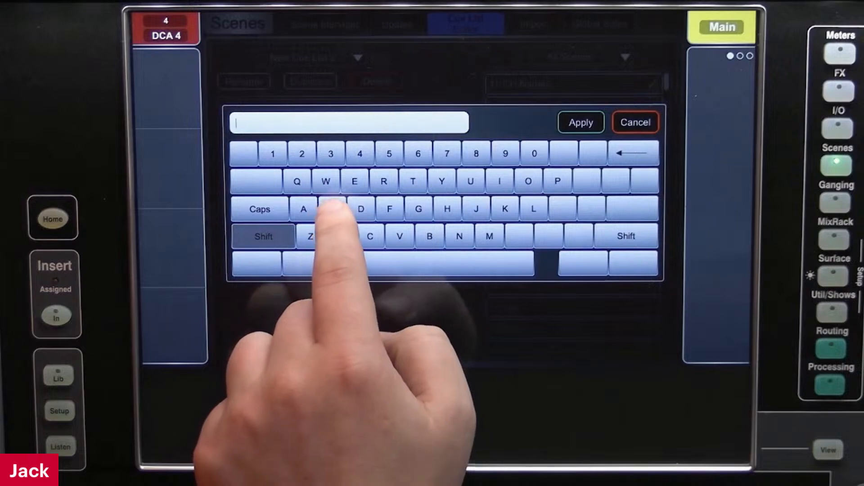
click(333, 209)
click(528, 181)
click(470, 181)
click(459, 236)
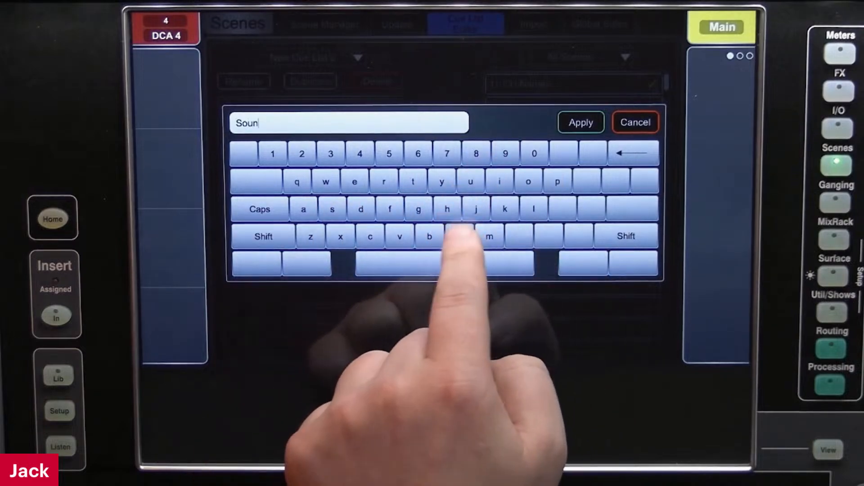
click(361, 209)
click(576, 122)
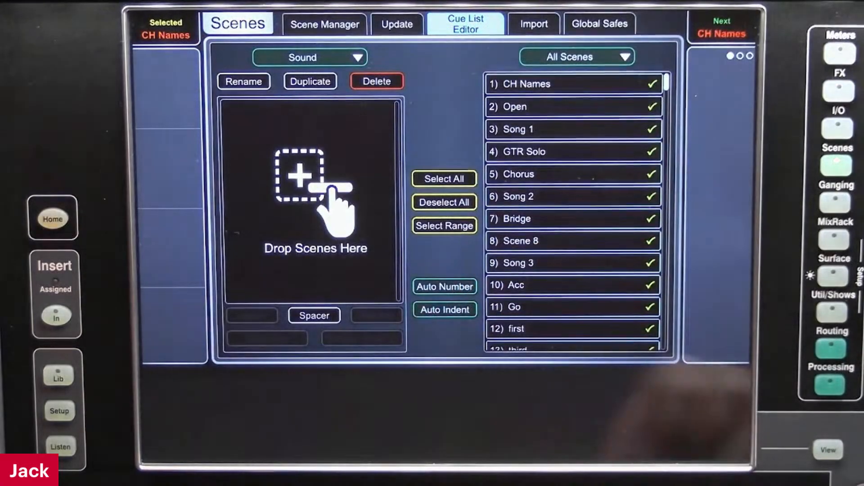
Add the scenes Go, first and third from All Scenes to the Sound cue list
scroll(526, 225, down, 4)
scroll(572, 286, down, 2)
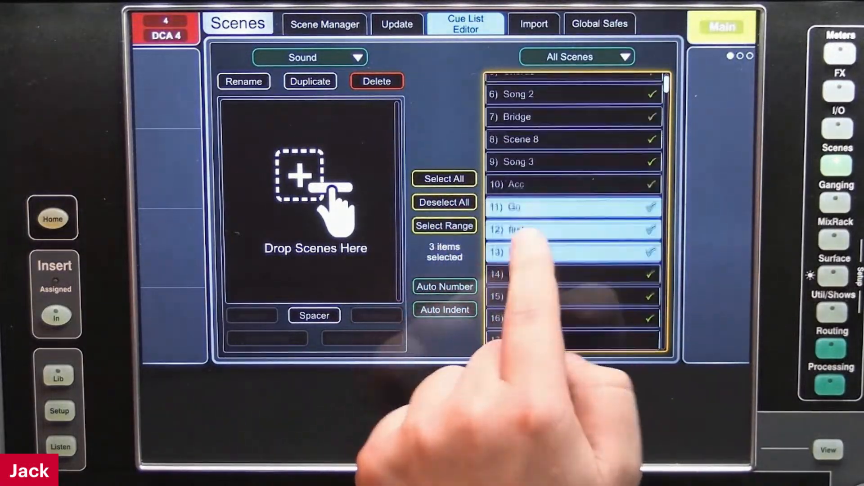
drag(607, 193, 315, 189)
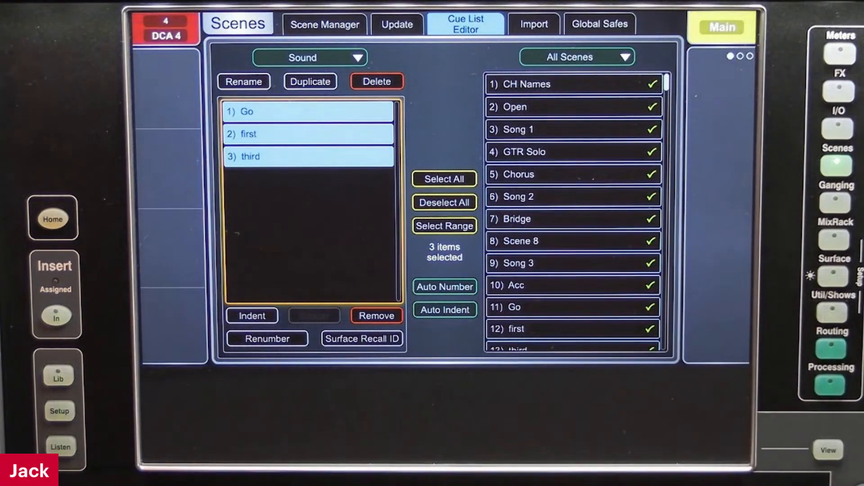
Copy the third cue and its indented cues last and NEW! from New Cue List 1 into Sound, directly after Go
click(568, 57)
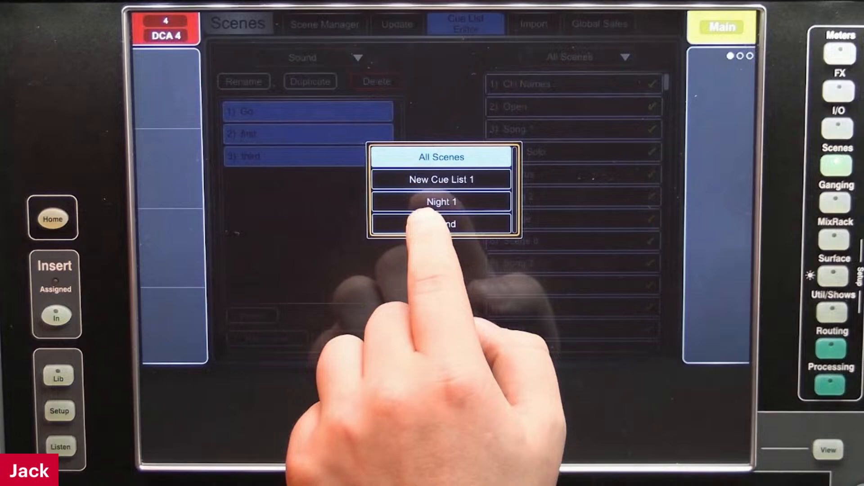
click(439, 179)
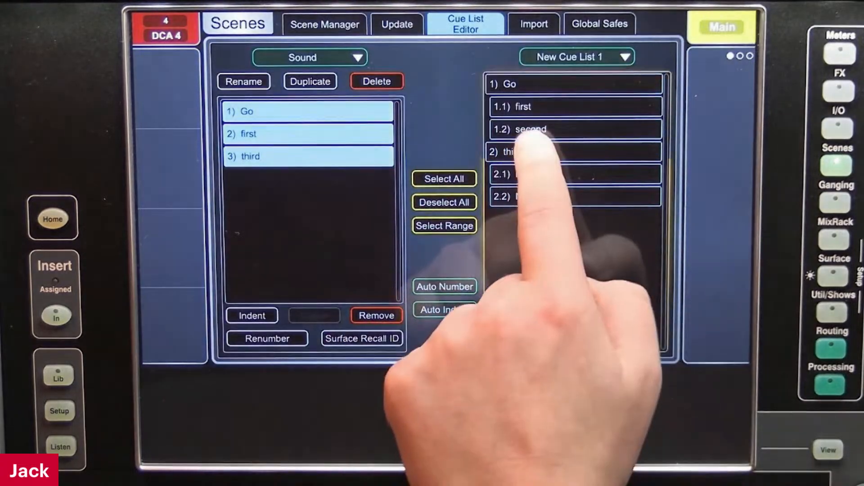
click(532, 151)
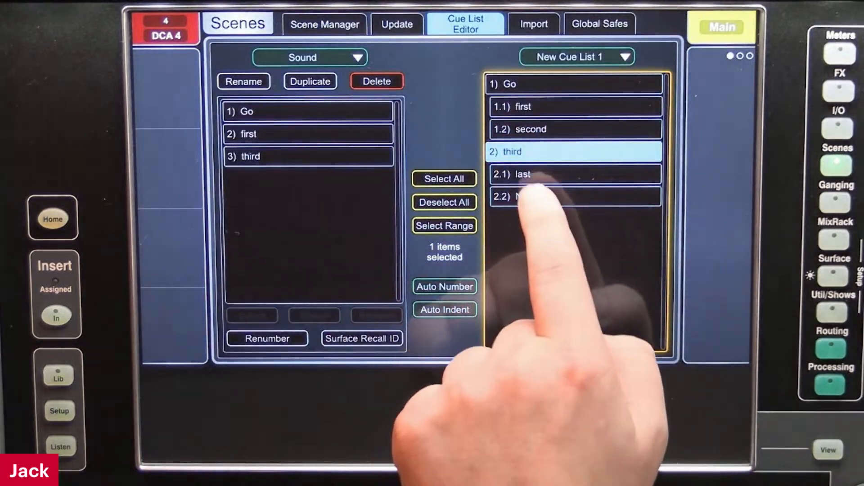
drag(493, 176, 252, 128)
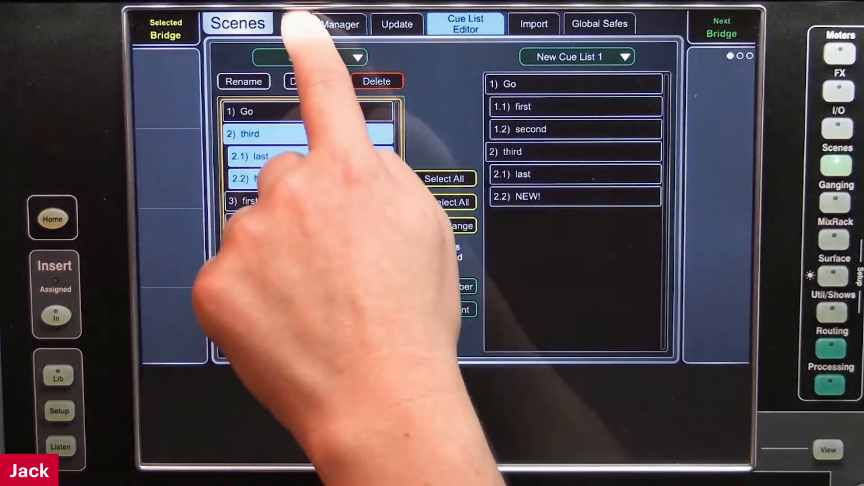
Show the Sound cue list in the Scene Manager with its Surface MIDI recall information
click(315, 25)
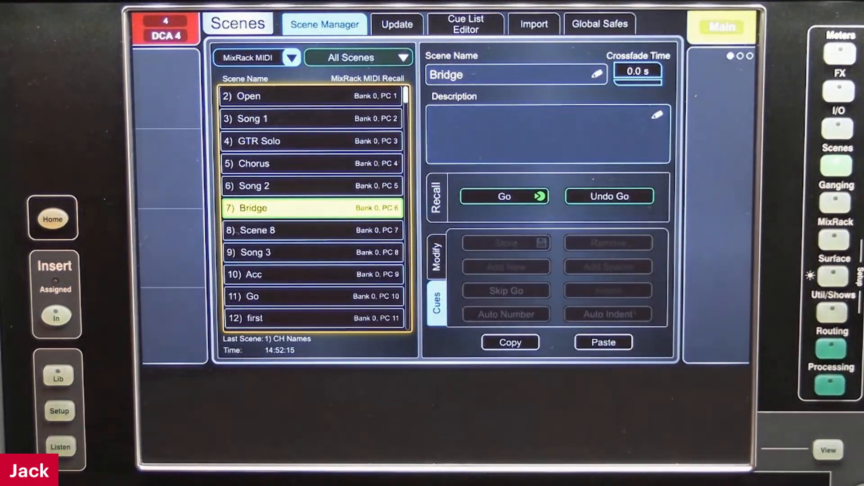
click(358, 57)
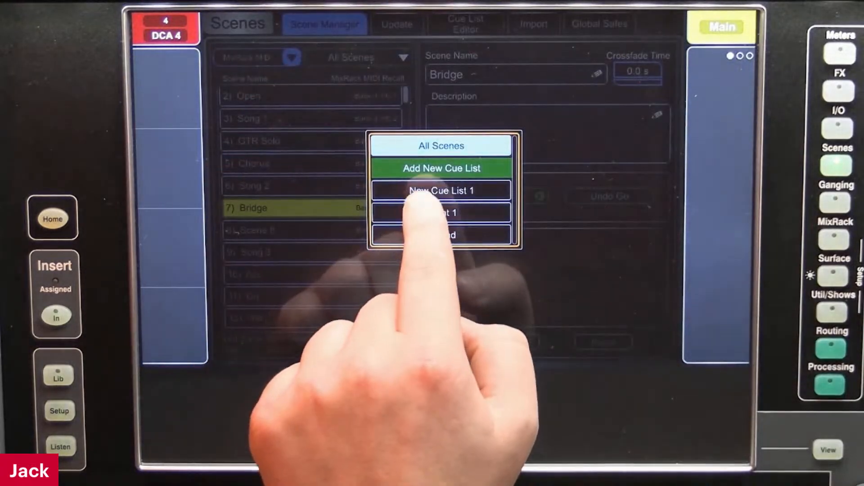
click(433, 235)
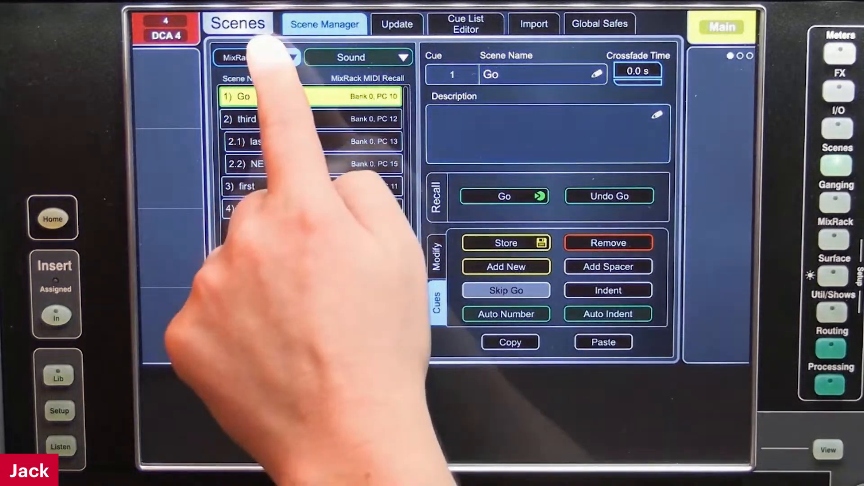
click(270, 57)
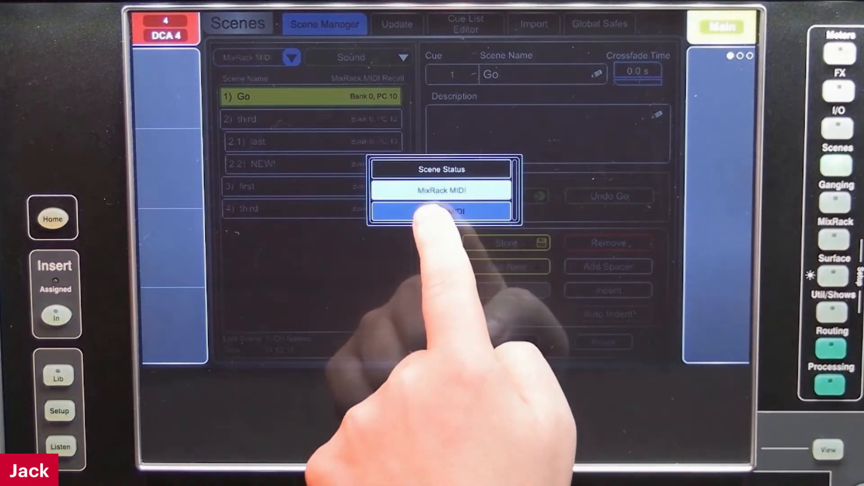
click(442, 212)
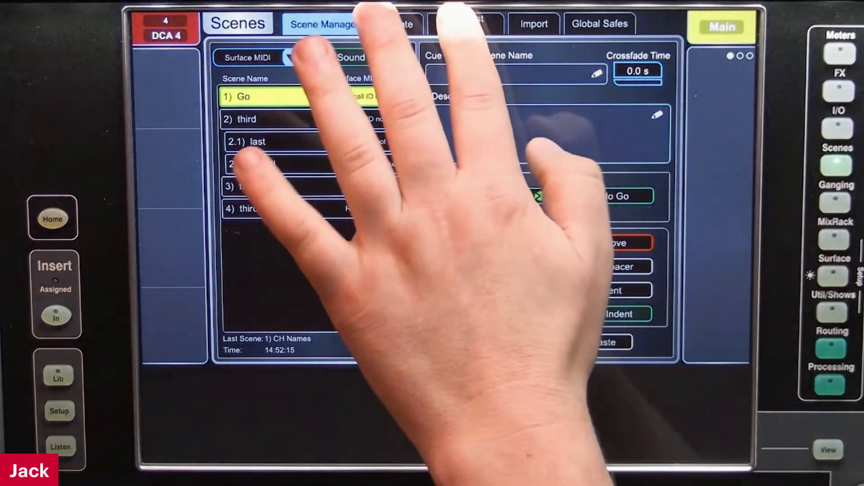
Set the surface recall ID of cue 2.2 NEW! in the Sound list to 321
click(465, 23)
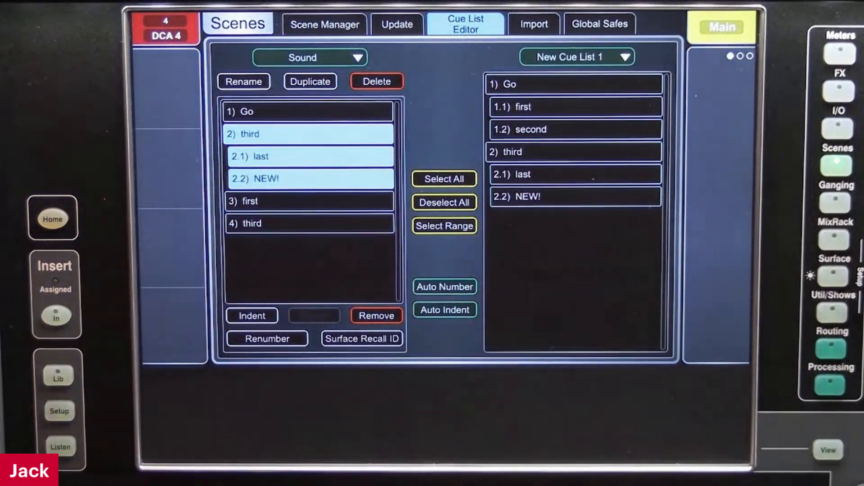
click(363, 338)
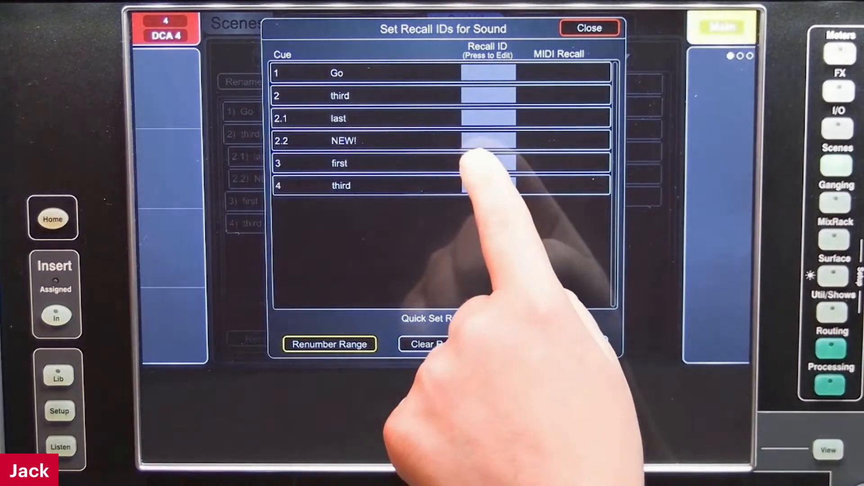
click(489, 141)
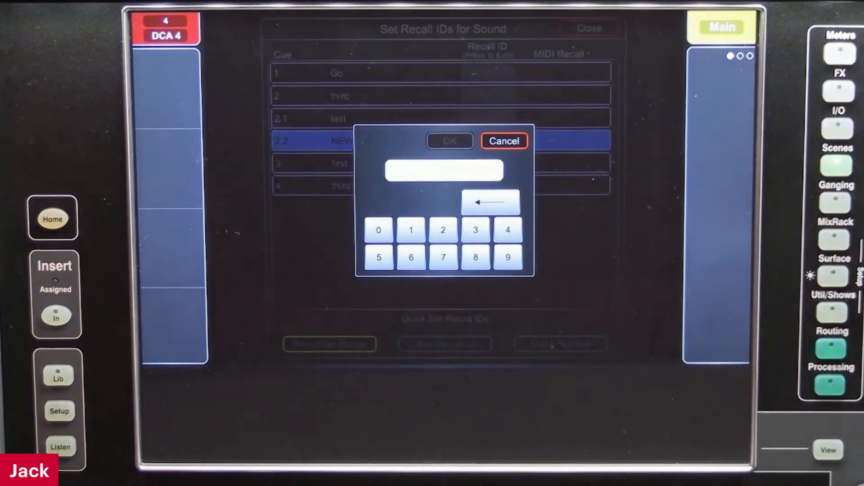
click(476, 230)
click(443, 230)
click(411, 230)
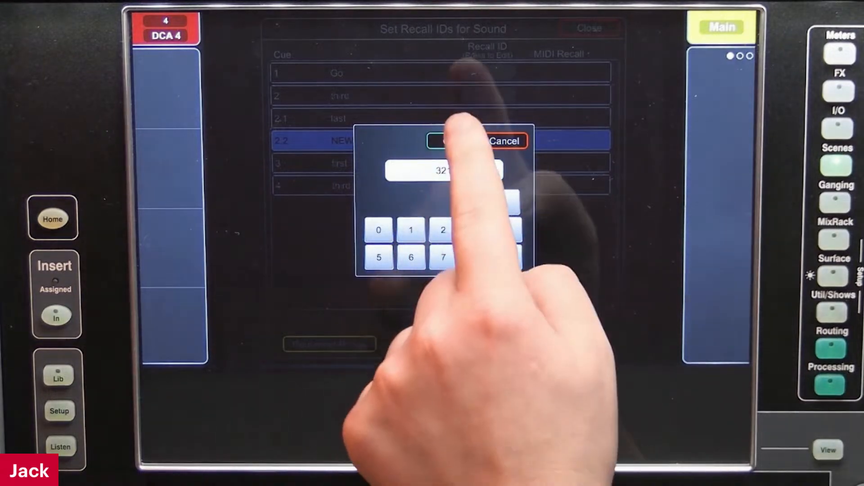
click(450, 141)
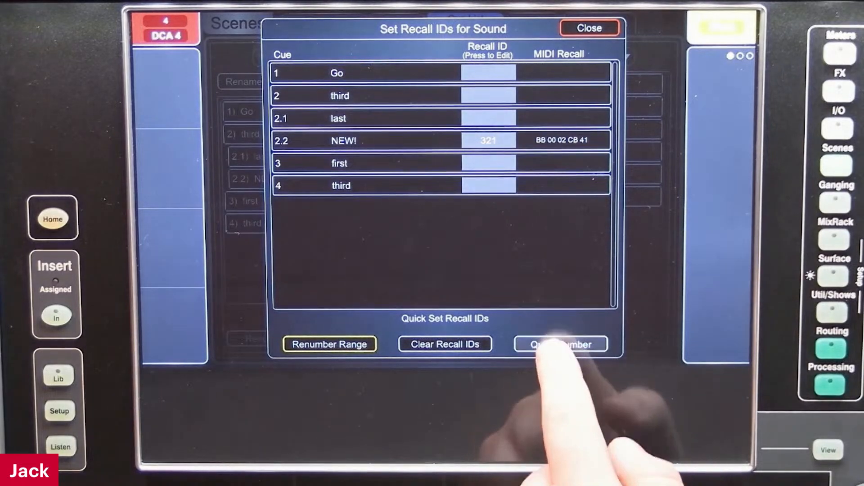
Apply Quick Number to assign sequential recall IDs to all cues in the Sound list
click(561, 344)
click(403, 234)
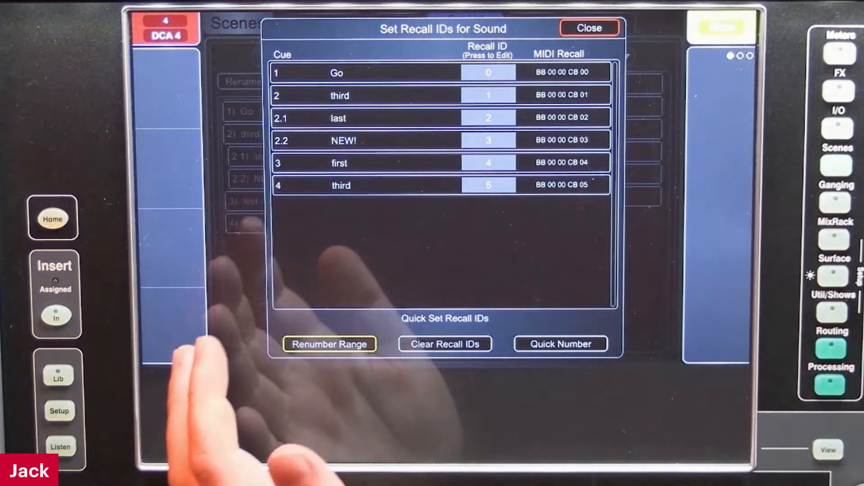
Renumber the recall IDs of Sound cues 2.2 NEW! through 4 third, starting from 87 in increments of 1
click(330, 344)
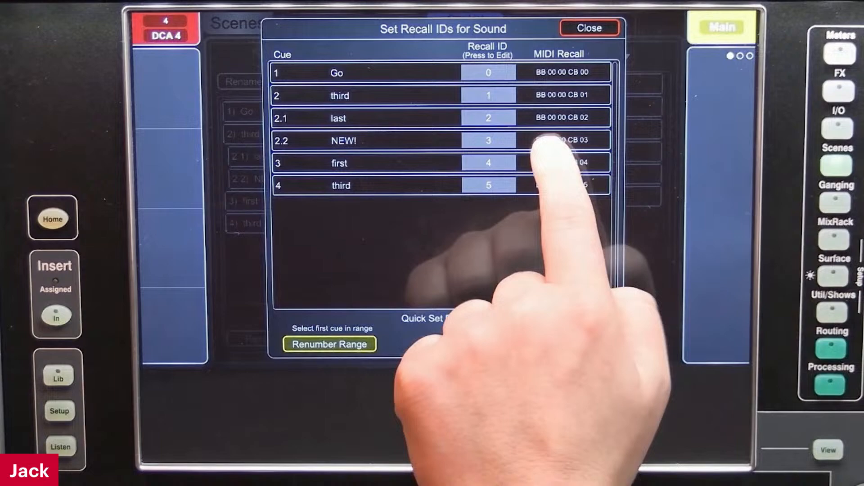
click(558, 140)
click(545, 185)
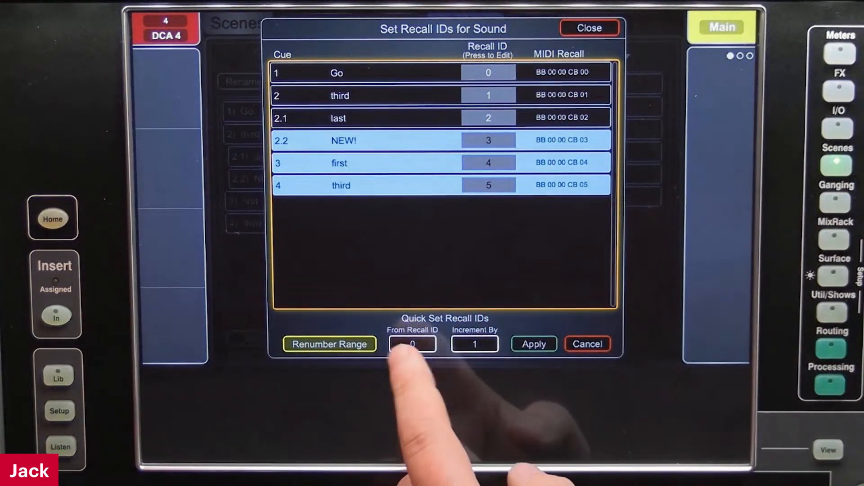
click(413, 345)
click(476, 257)
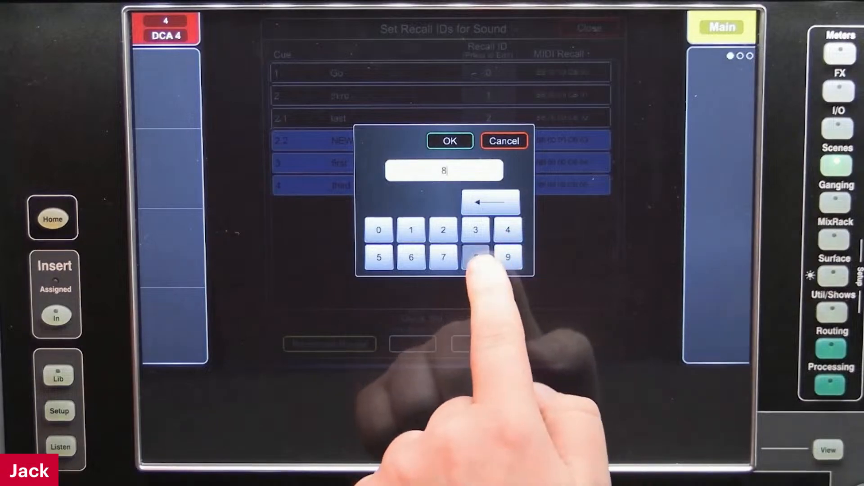
click(443, 257)
click(450, 141)
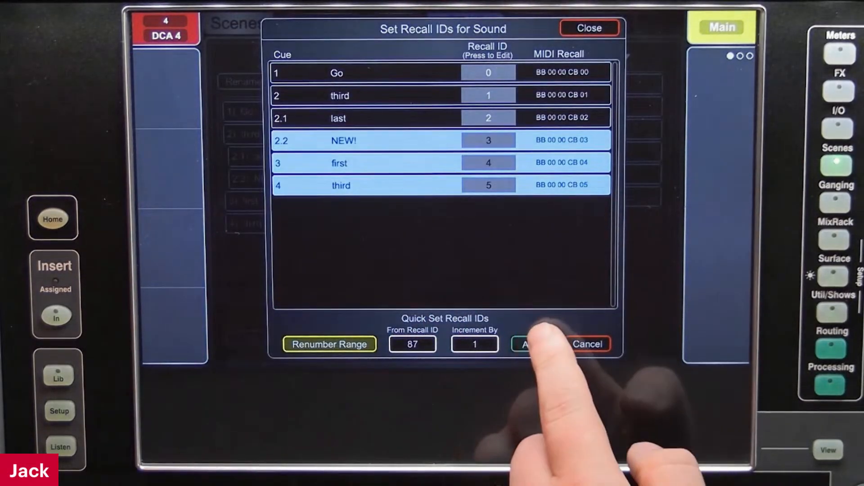
click(538, 343)
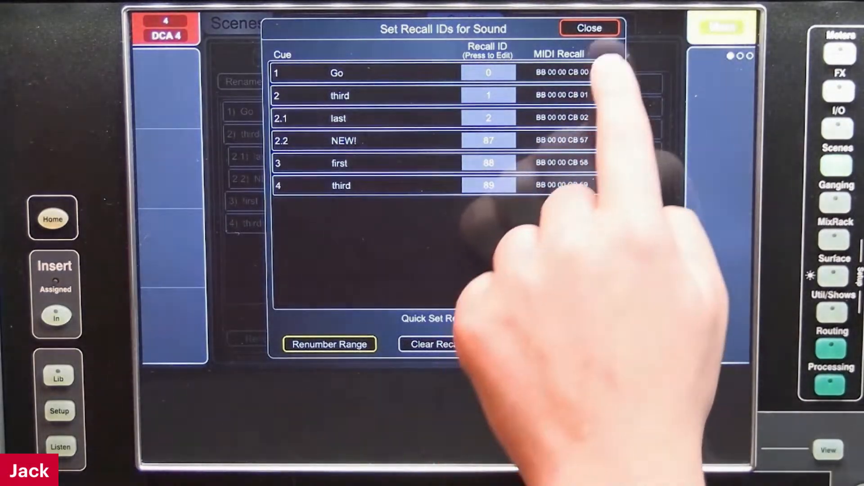
click(590, 28)
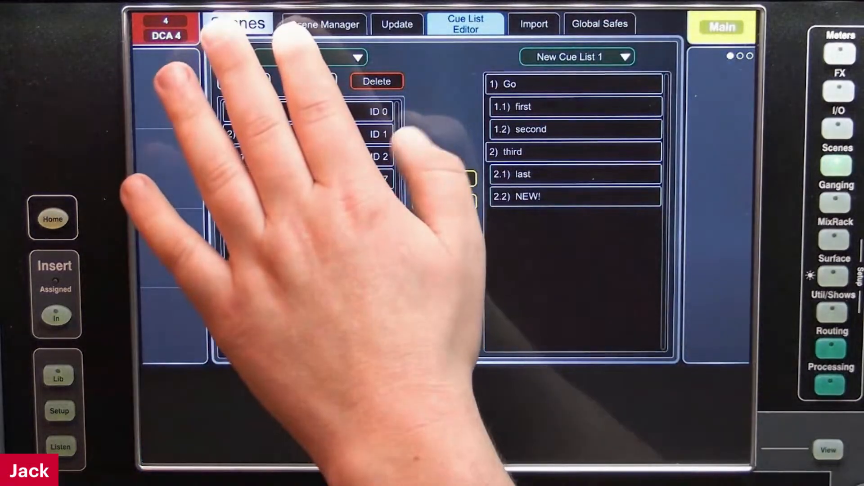
Show the Sound list in the Scene Manager and enable Skip Go for cue 2.1 last
click(324, 25)
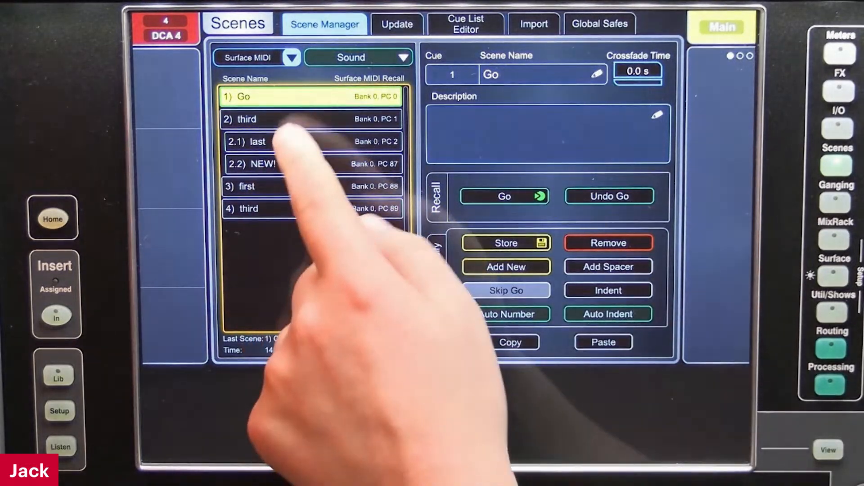
click(284, 142)
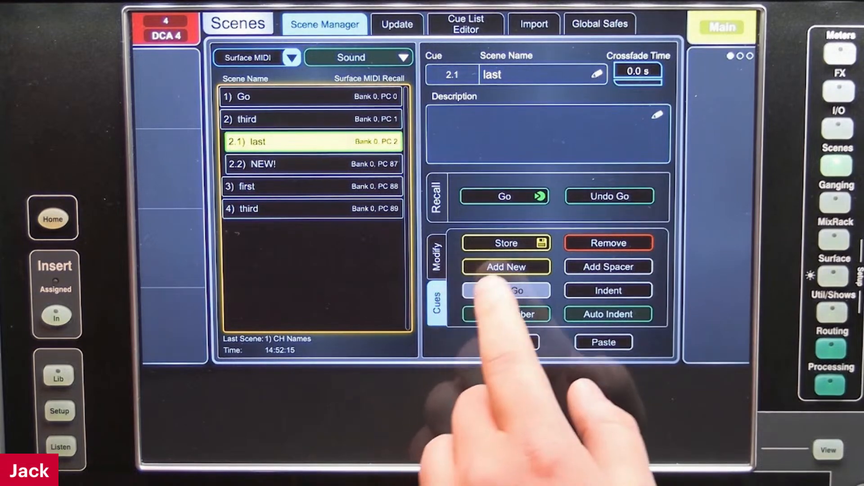
click(495, 289)
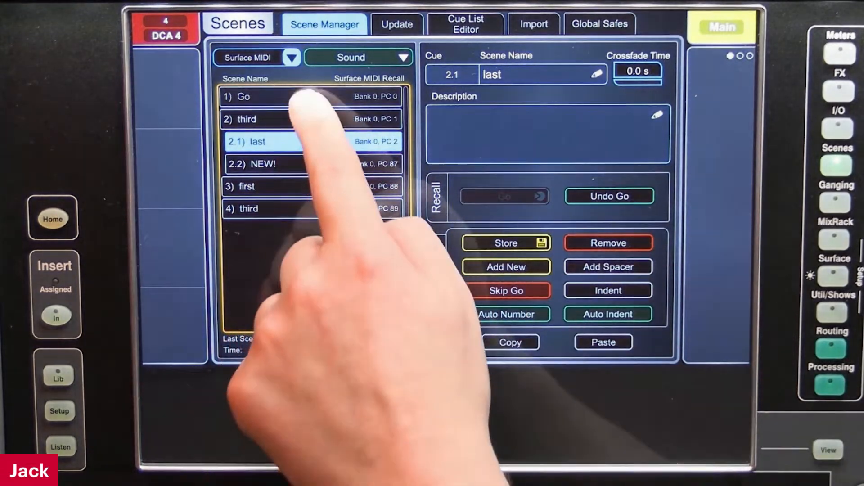
Step through the Sound list from cue 1, recalling Go, third and NEW! in sequence
click(298, 96)
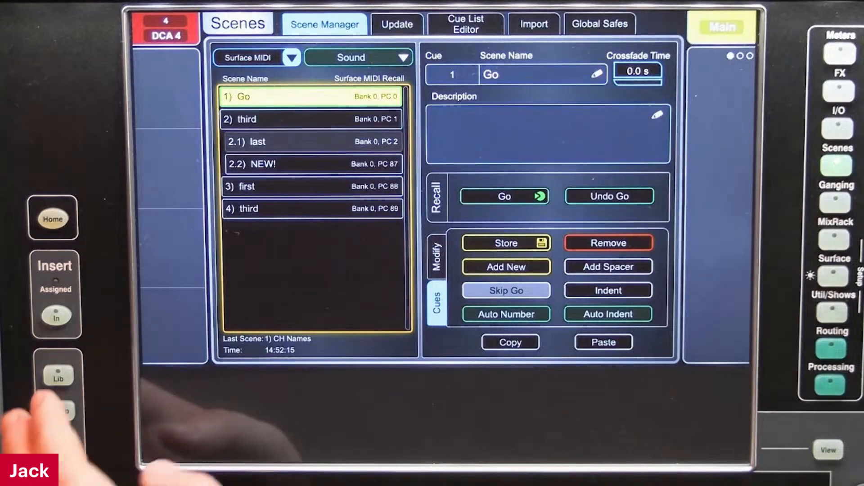
click(60, 410)
click(279, 288)
click(60, 411)
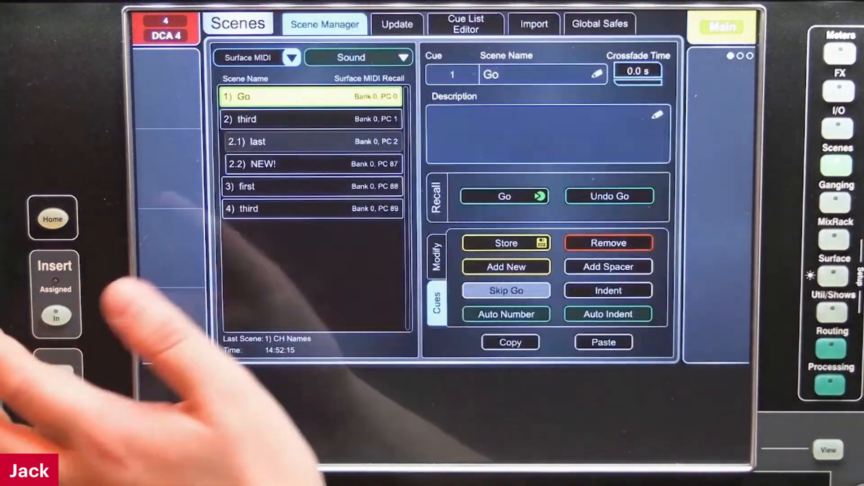
click(505, 196)
click(504, 196)
click(504, 197)
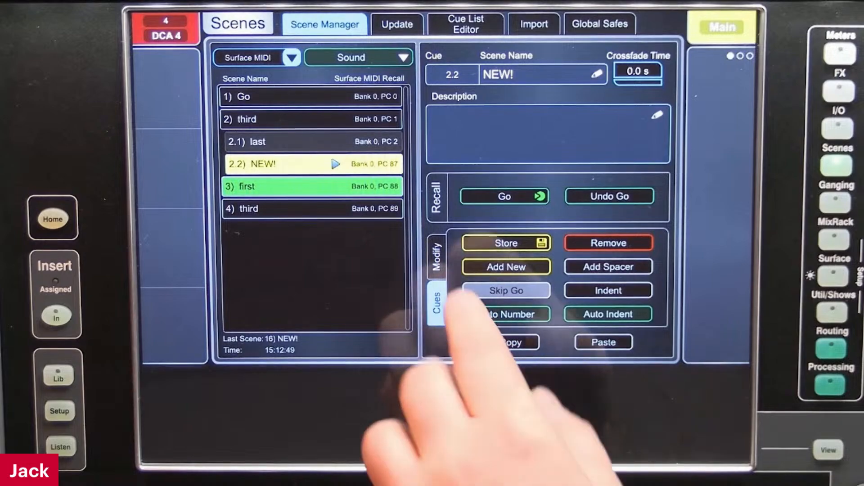
Examine the Scene Options for recall and MIDI display settings, and reselect cue 1 Go in the Sound list
click(59, 411)
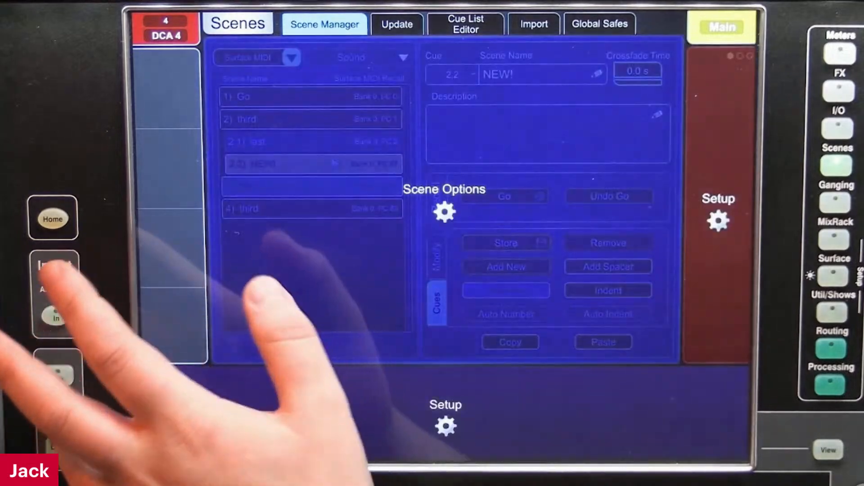
click(444, 212)
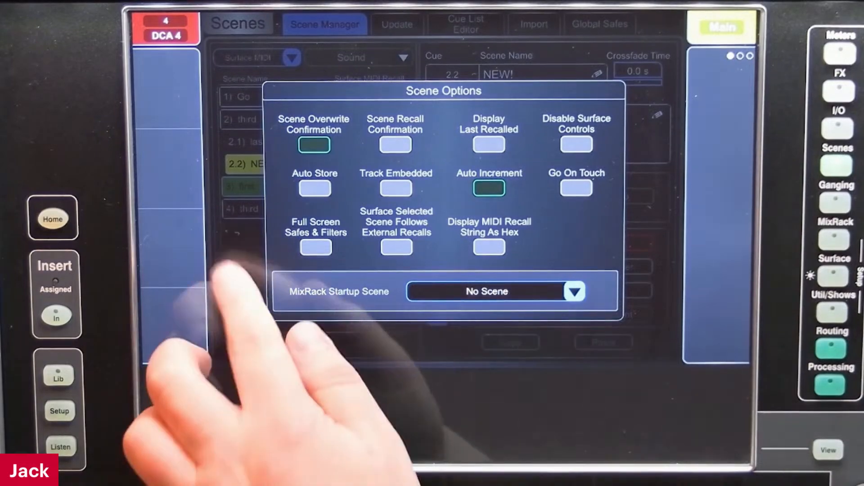
click(234, 259)
click(315, 119)
click(310, 95)
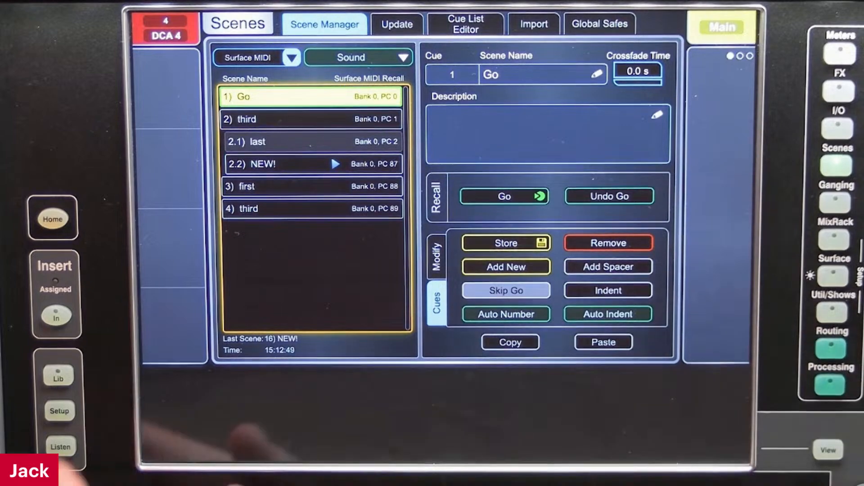
Enable Display MIDI Recall String As Hex in the Scene Options and select cue 2 third to review its string
click(59, 411)
click(444, 211)
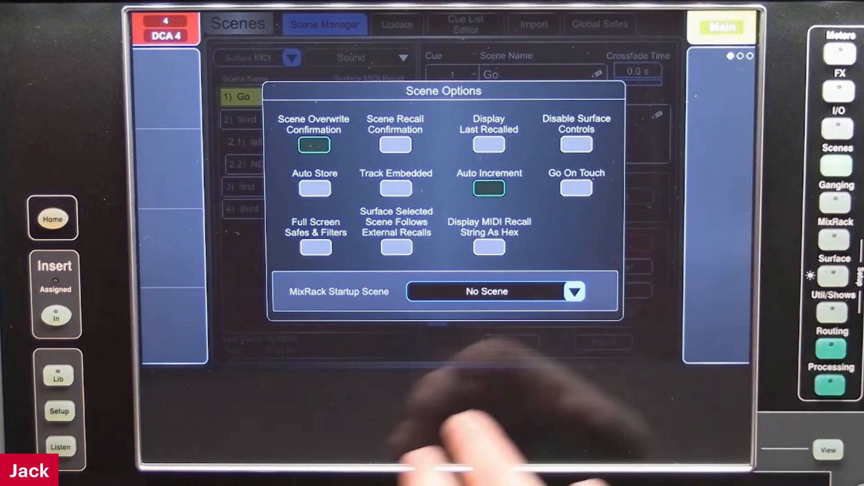
click(489, 247)
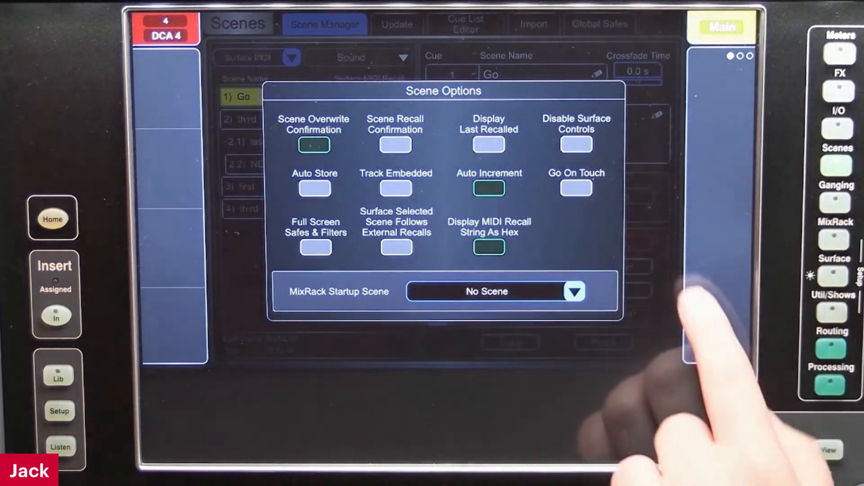
click(606, 340)
click(270, 119)
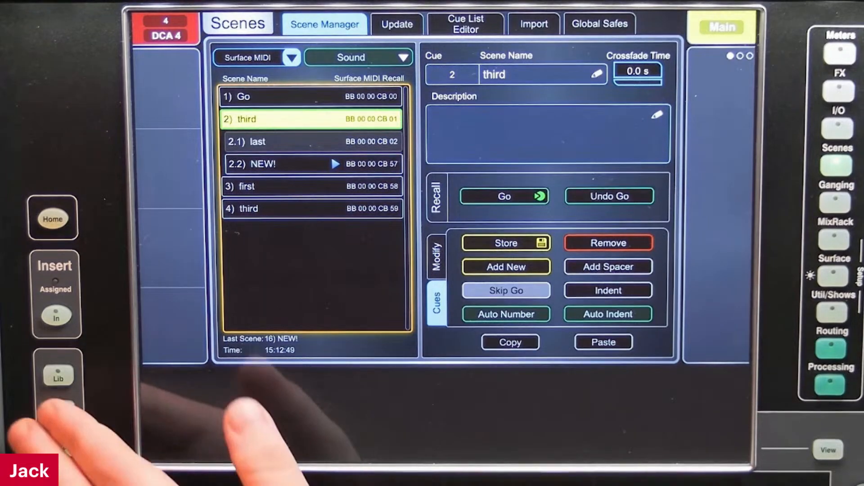
Disable Display MIDI Recall String As Hex in the Scene Options
click(59, 411)
click(489, 248)
click(649, 225)
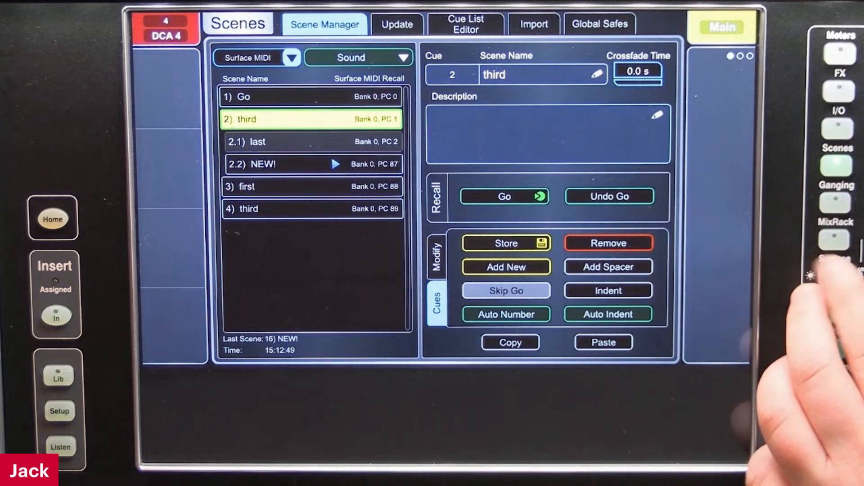
Set the Main MIDI Channels to 1 to 5 in the utility MIDI control settings and apply the change
click(833, 275)
click(833, 312)
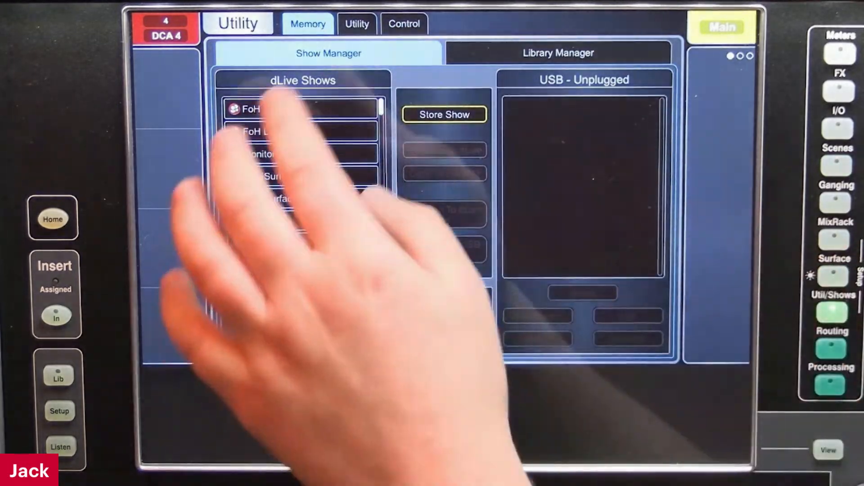
click(404, 24)
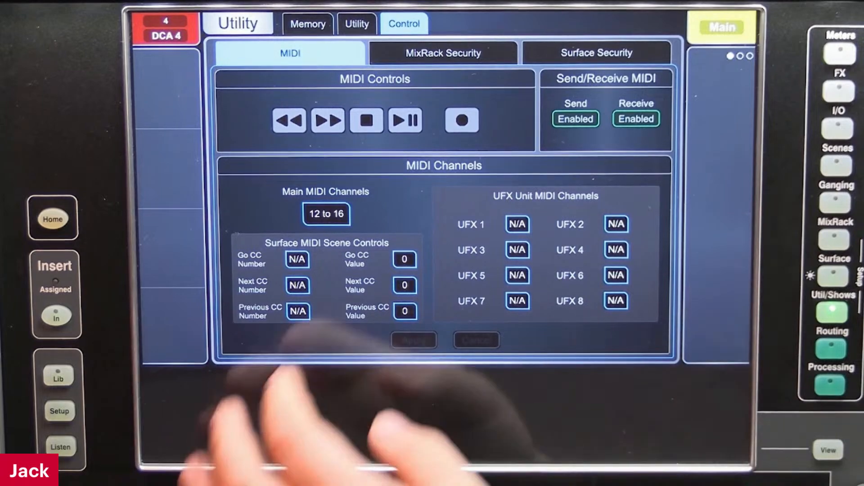
click(326, 214)
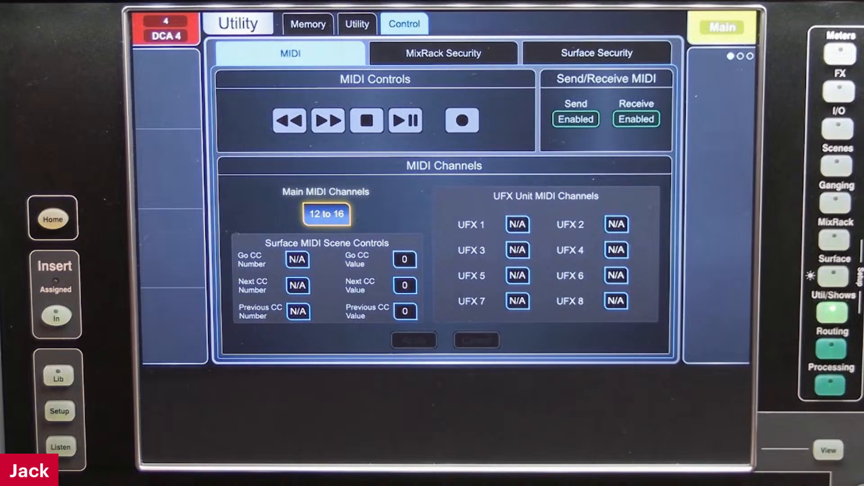
scroll(326, 214, down, 2)
scroll(326, 214, down, 9)
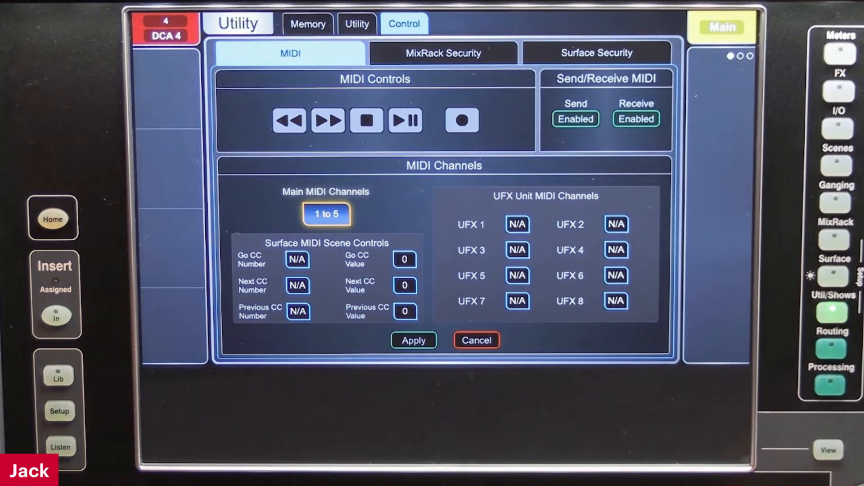
click(413, 340)
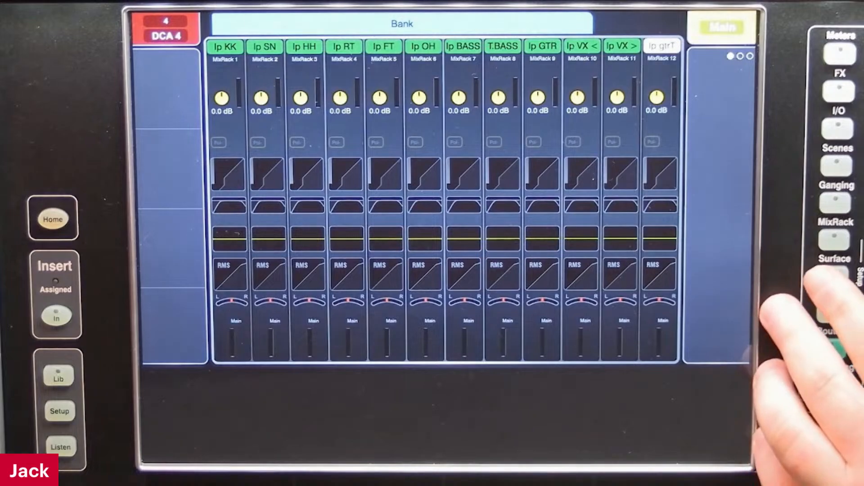
Create a surface control action named rsfg and start adding a function to it
click(833, 275)
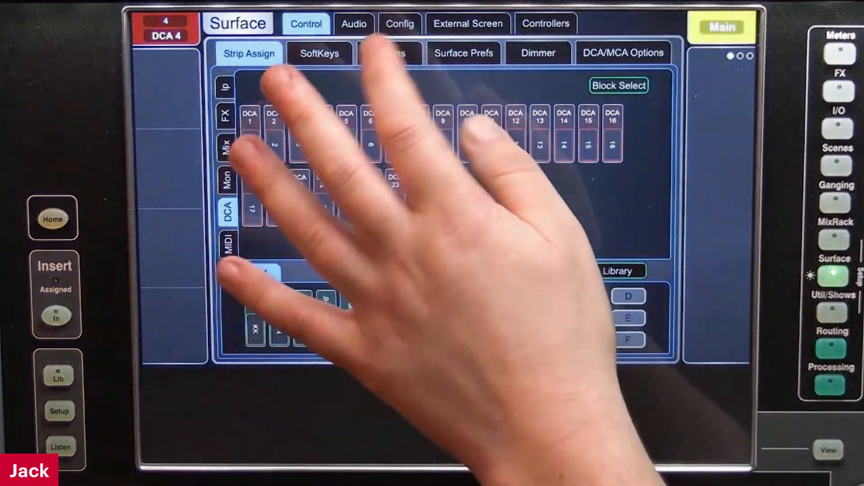
click(390, 53)
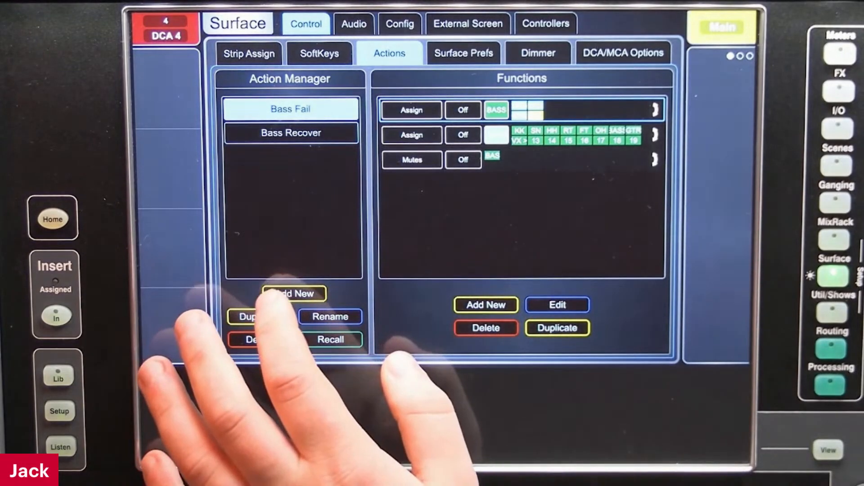
click(295, 294)
text(rsfg)
click(579, 121)
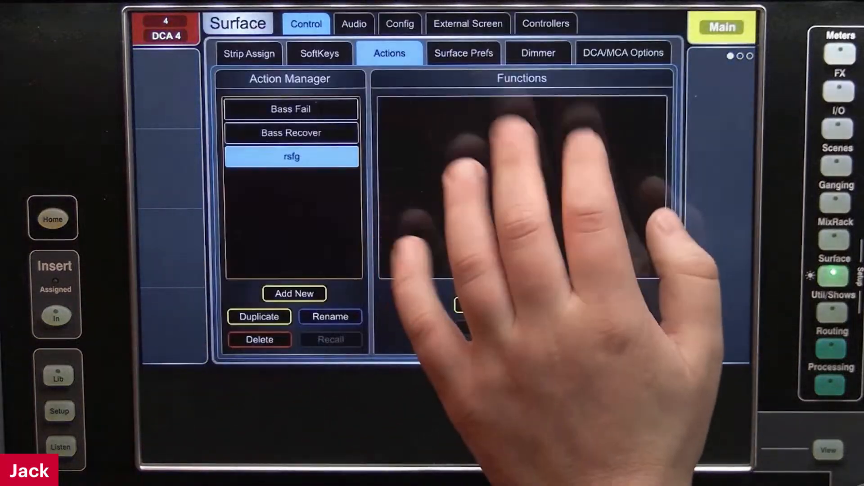
click(486, 304)
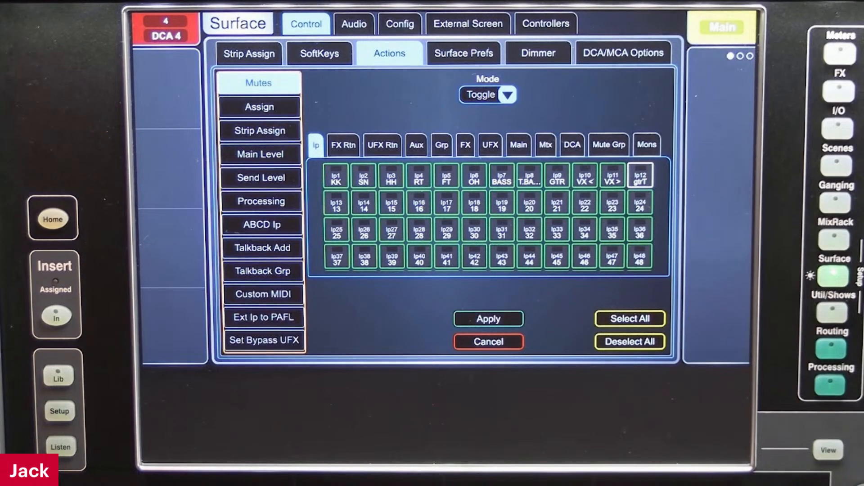
Assign the Insert A send of input 10 (VX <) to Surface Sockets, socket 1
click(830, 385)
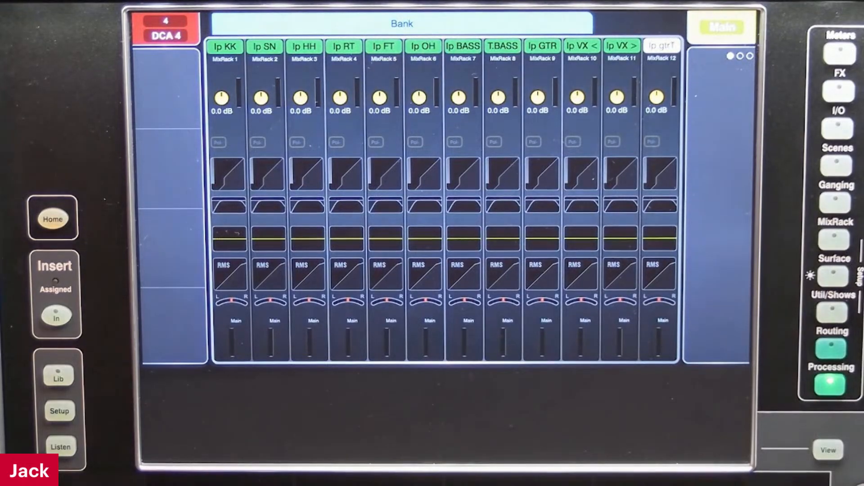
click(582, 198)
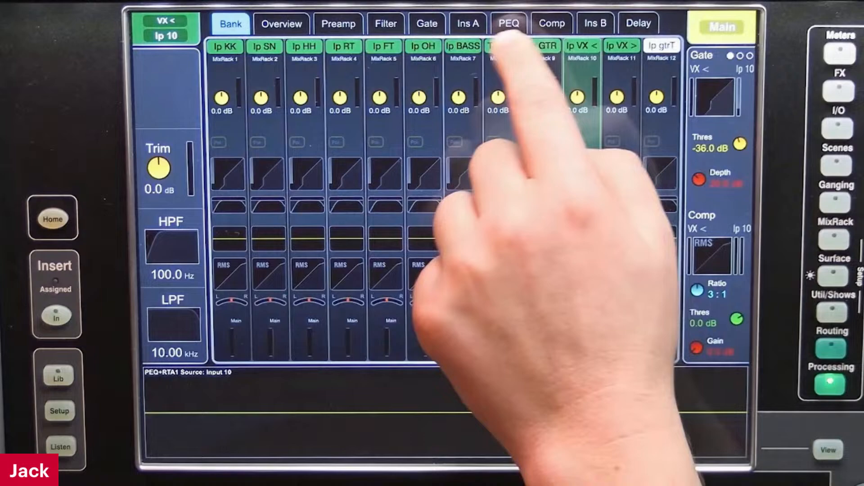
click(467, 24)
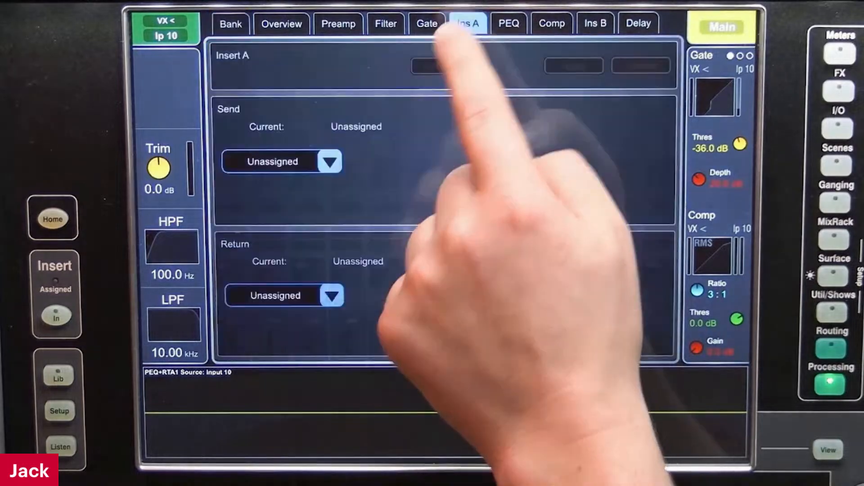
click(273, 163)
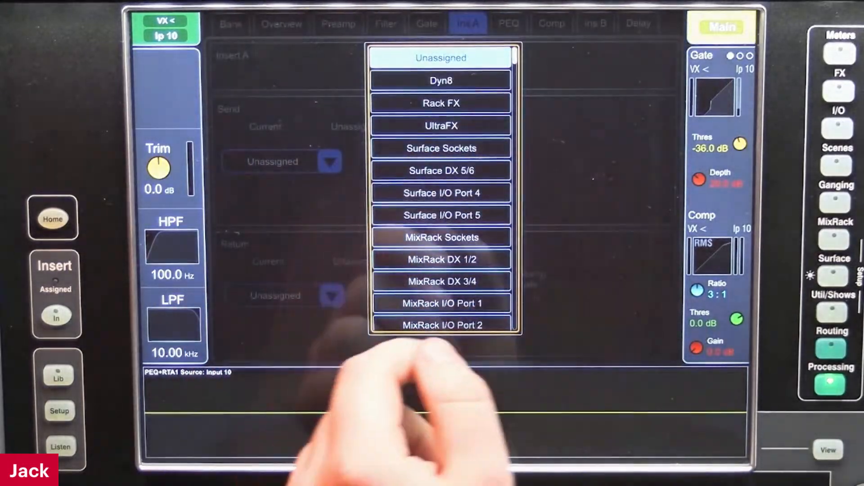
drag(440, 295, 425, 258)
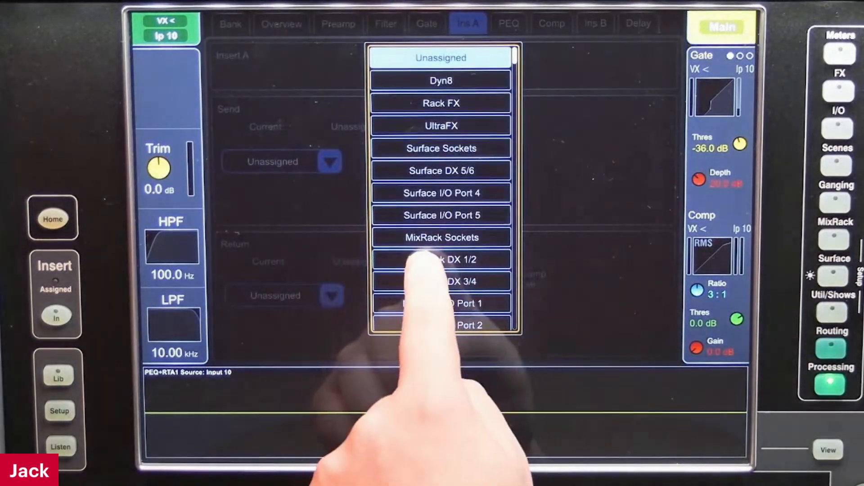
click(441, 148)
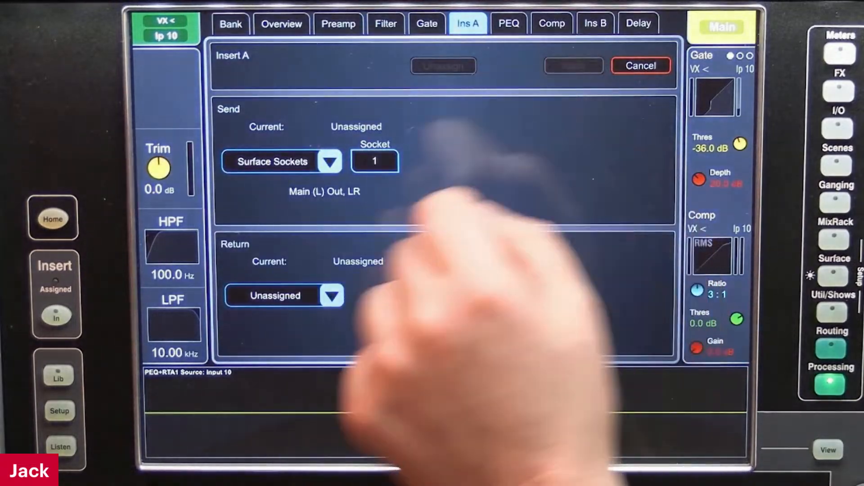
Assign the Insert A return to Surface Sockets, socket 1, apply the routing, and set the operating level to Analogue
click(252, 295)
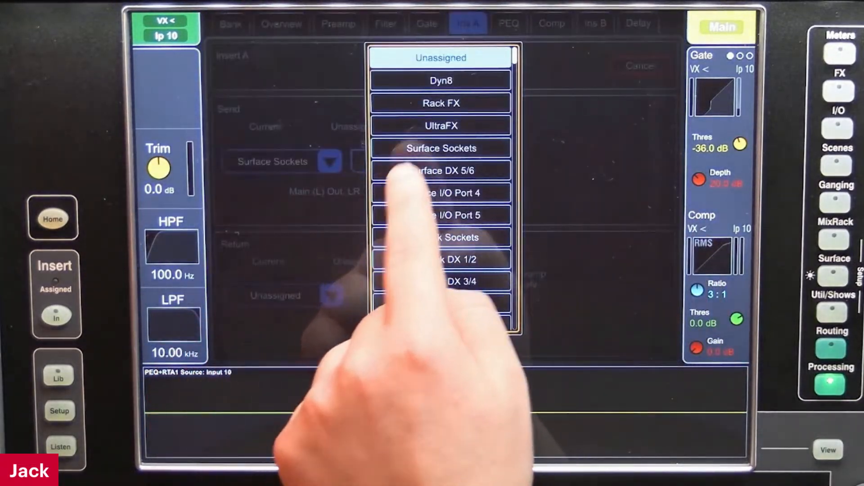
click(418, 148)
click(574, 67)
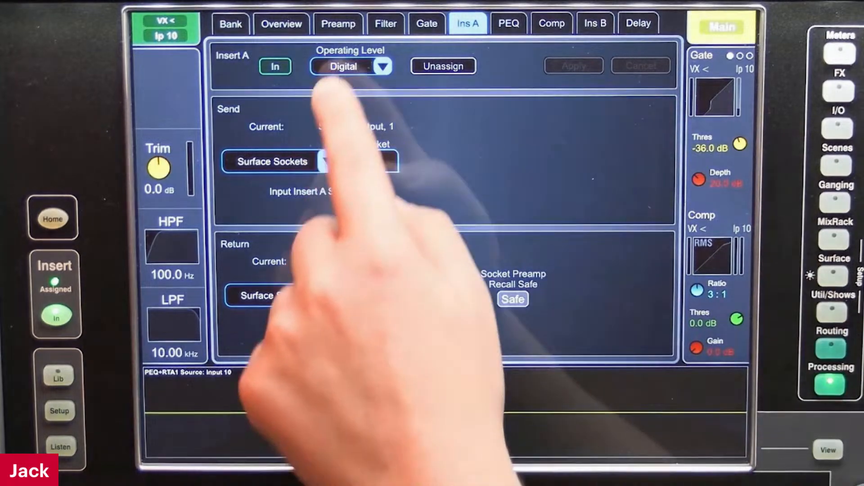
click(349, 66)
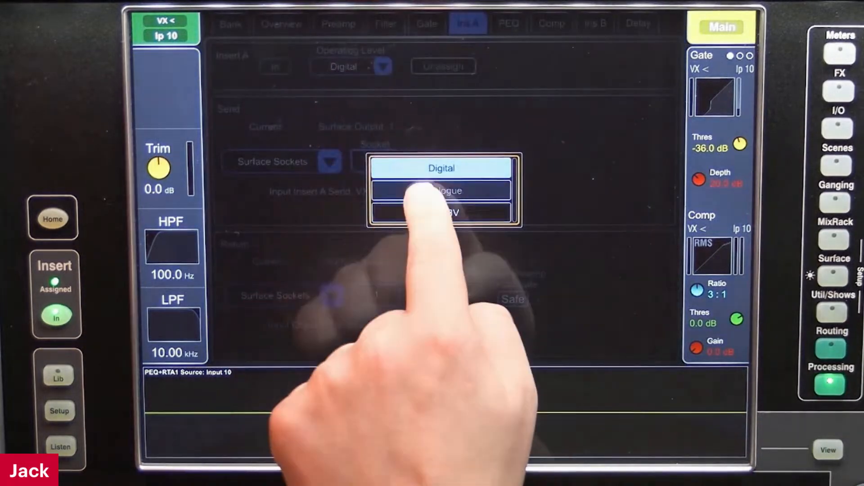
click(423, 191)
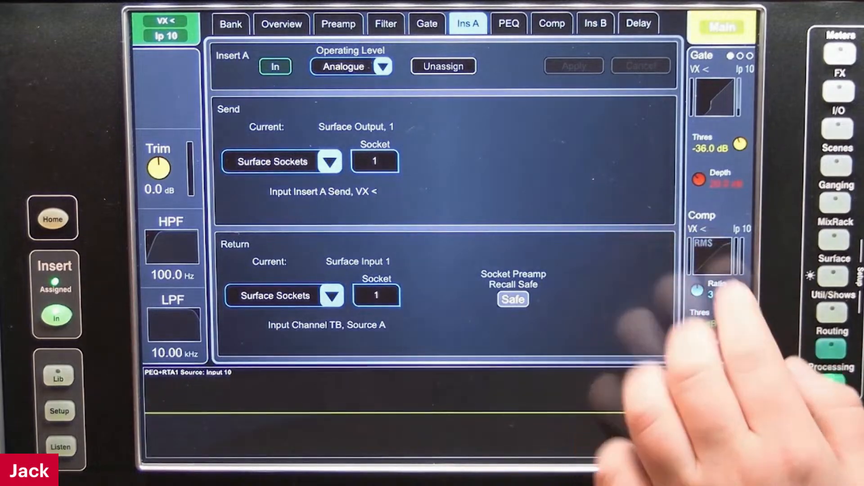
Recall the OptTronik compressor library preset on input 10 (VX <) and switch the compressor out
click(716, 257)
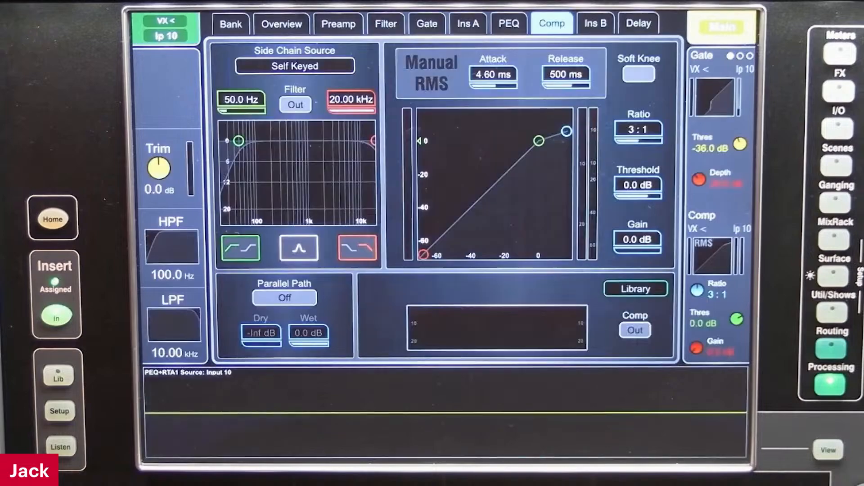
click(636, 289)
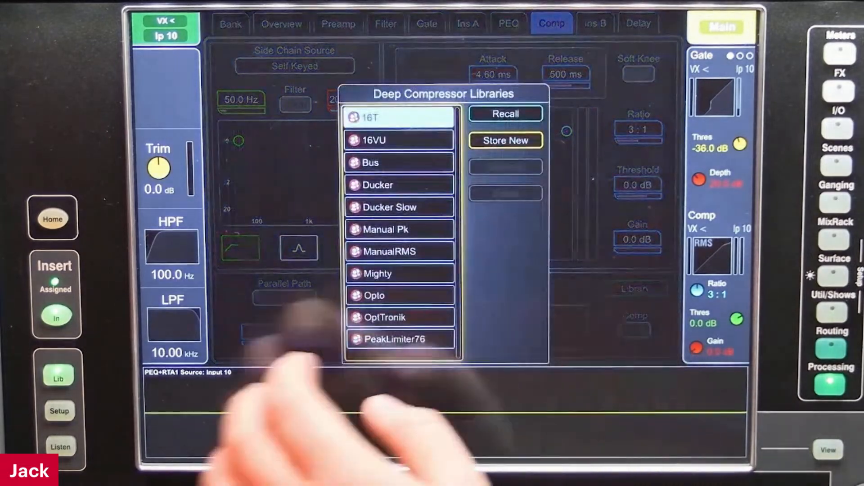
click(386, 317)
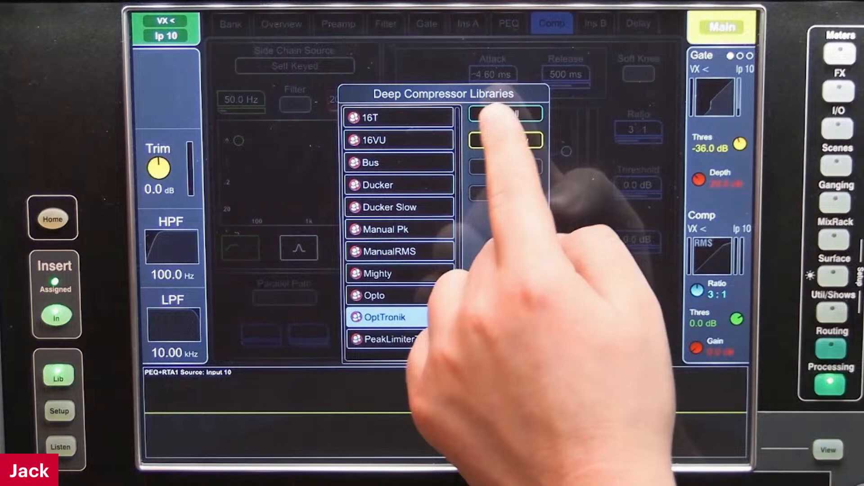
click(495, 113)
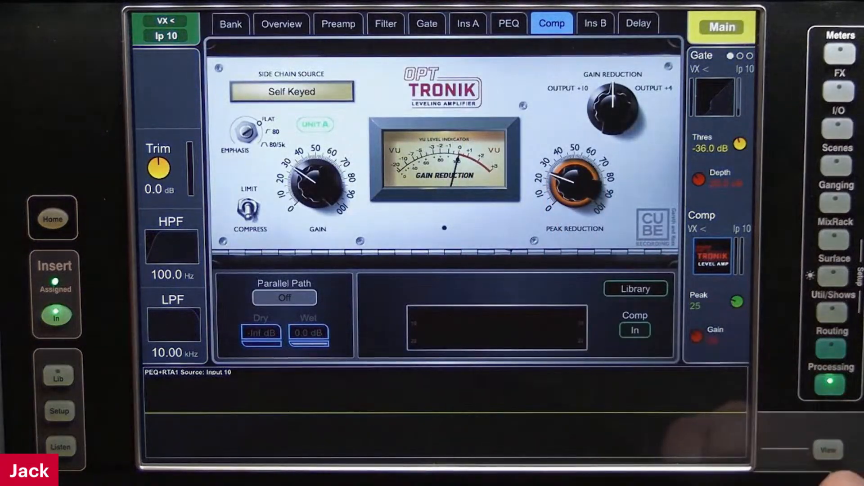
click(321, 178)
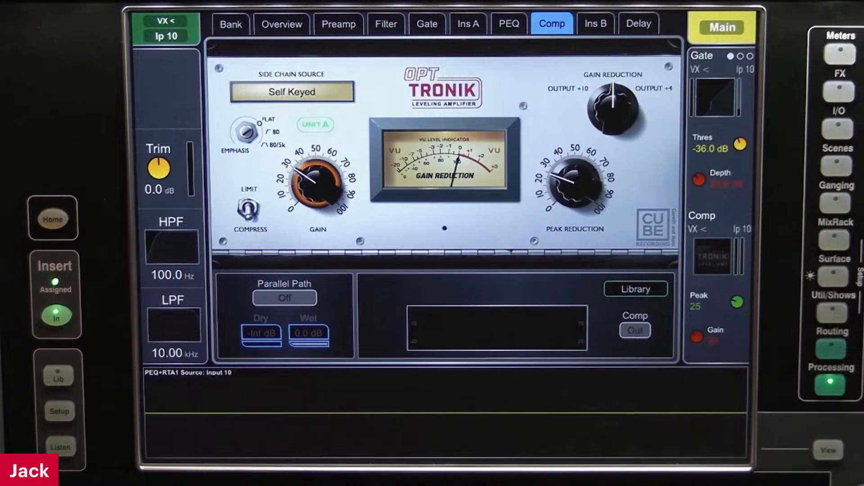
click(595, 23)
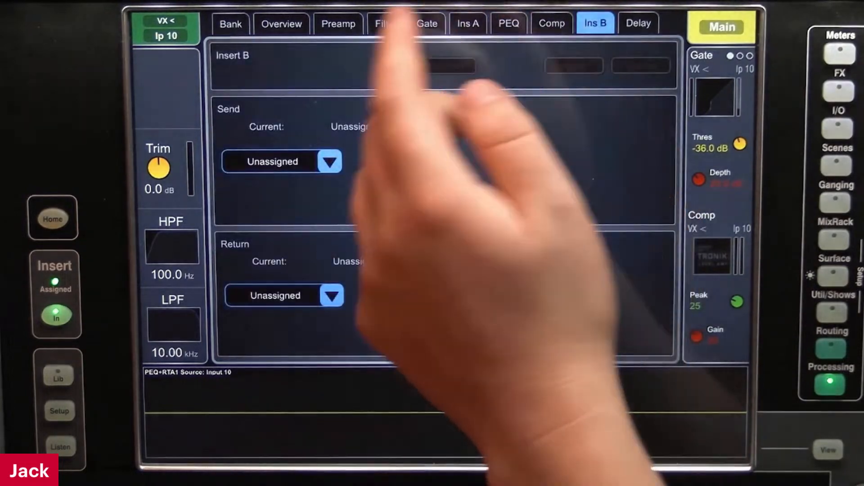
click(468, 24)
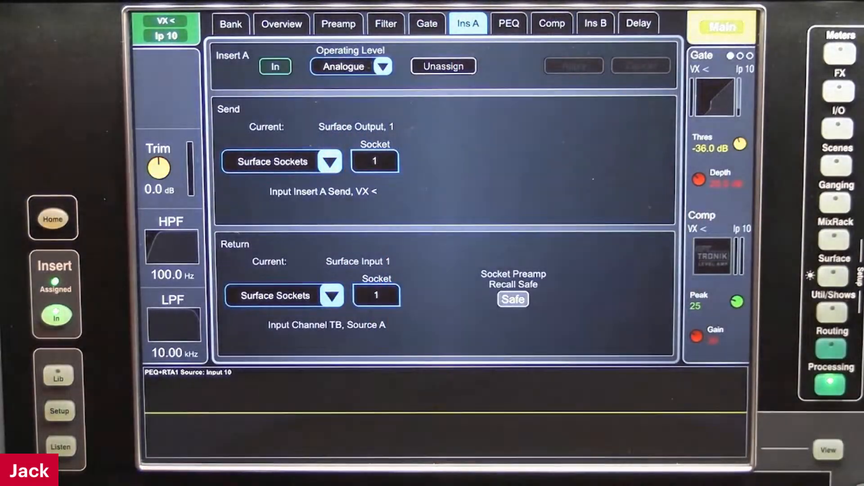
click(551, 23)
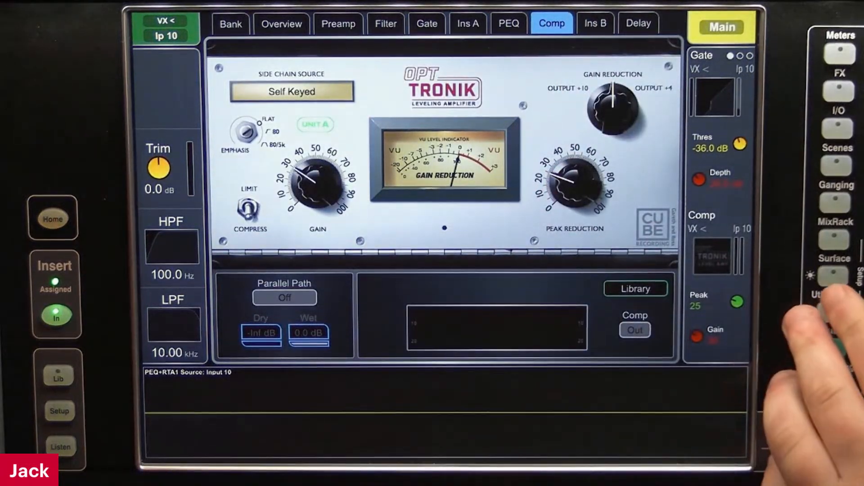
Cancel the pending function and replace the rsfg surface action with one named Comp Swap
click(834, 277)
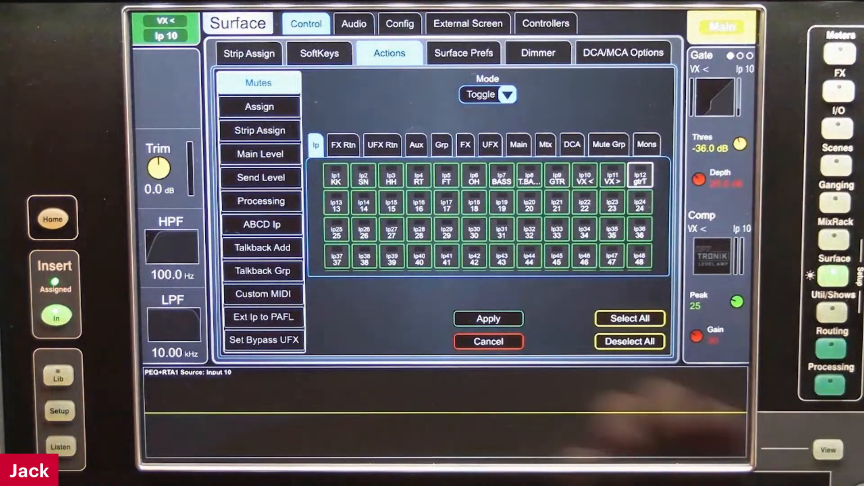
click(489, 341)
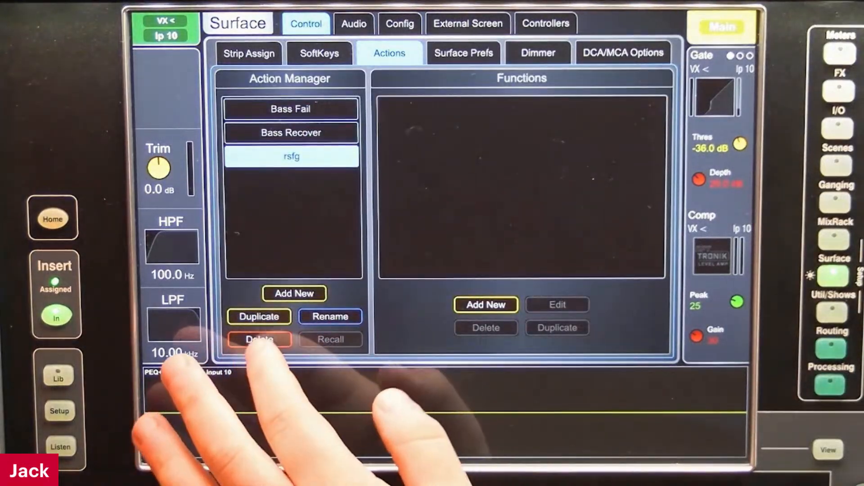
click(260, 339)
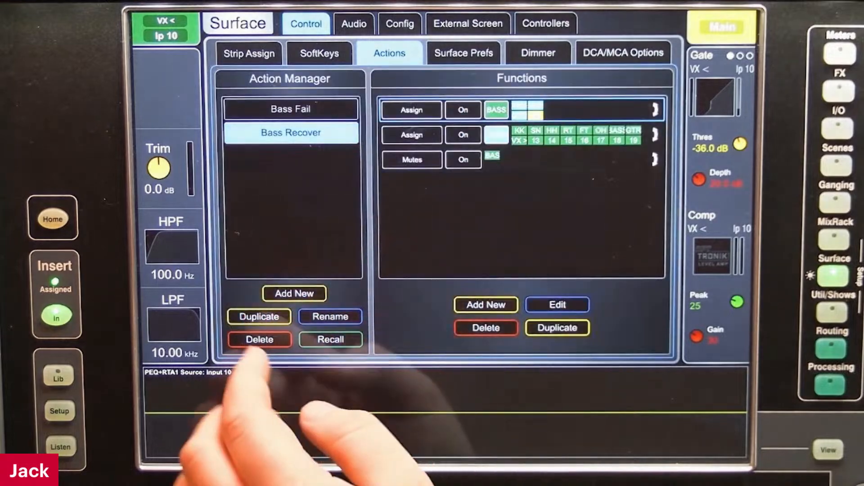
click(259, 317)
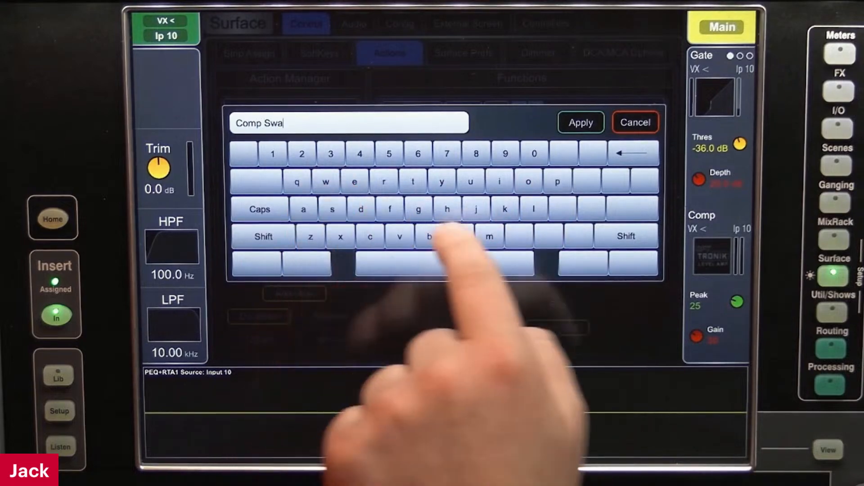
text(Comp Swap)
click(581, 122)
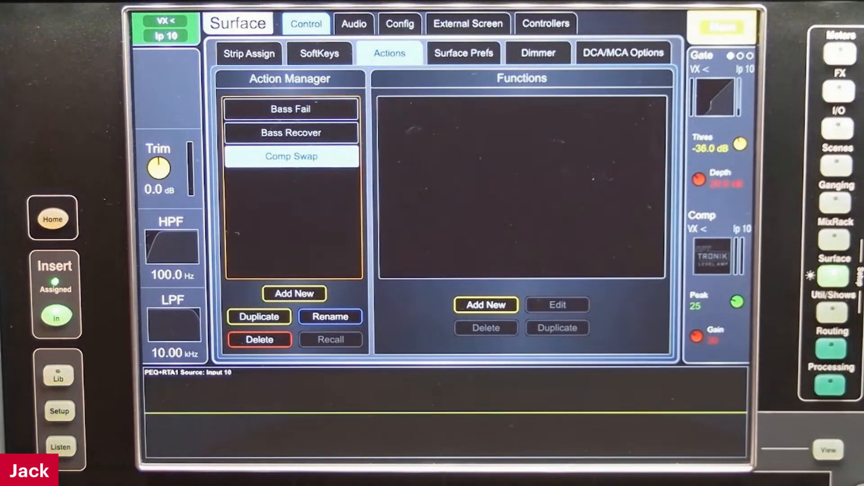
Add a Processing function to Comp Swap that toggles Insert A In on input 10 (VX <)
click(486, 305)
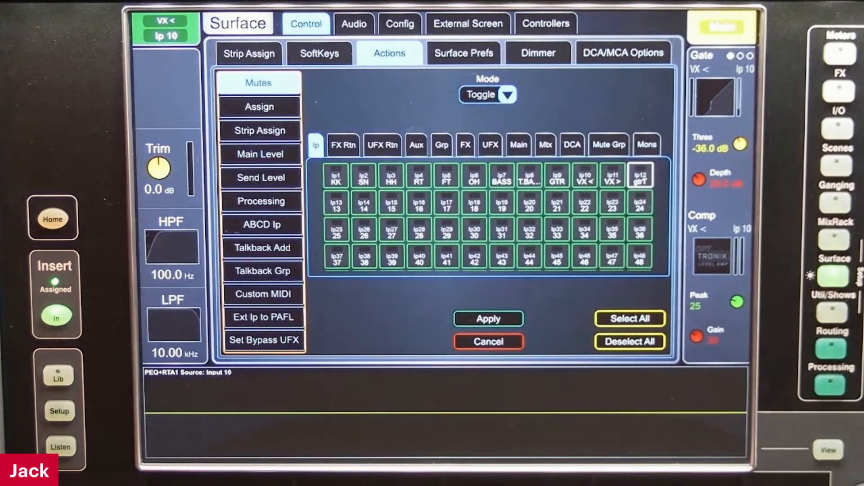
click(261, 201)
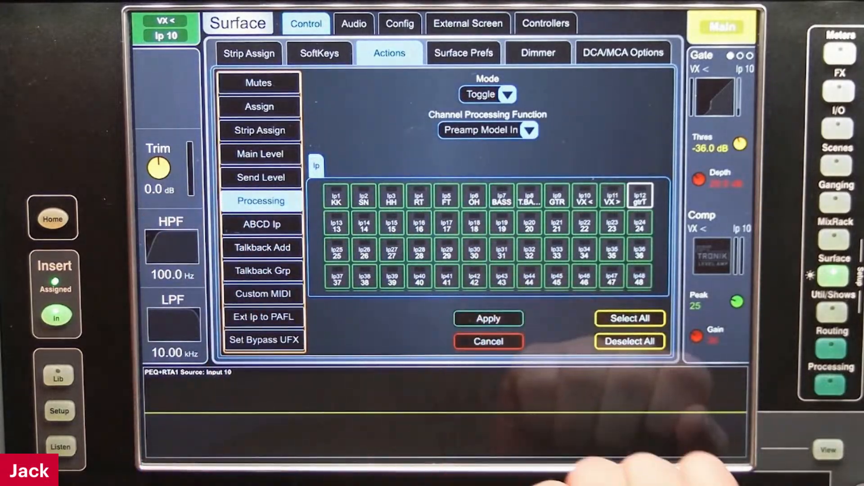
click(585, 196)
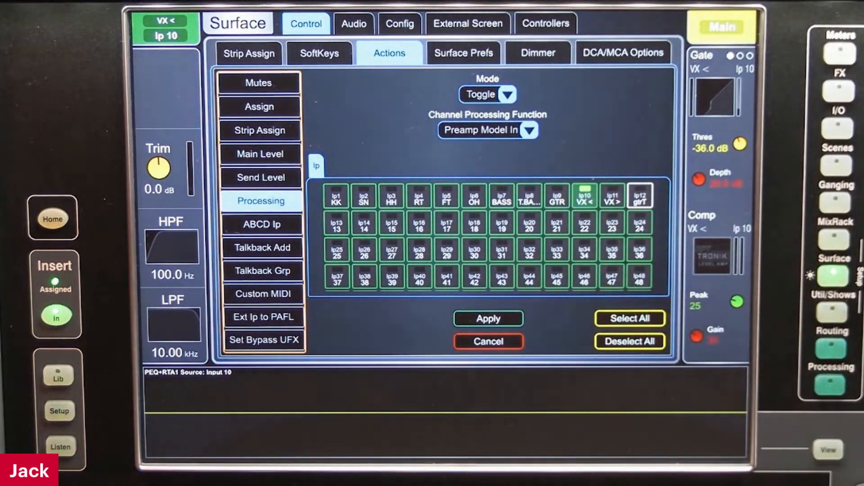
click(498, 131)
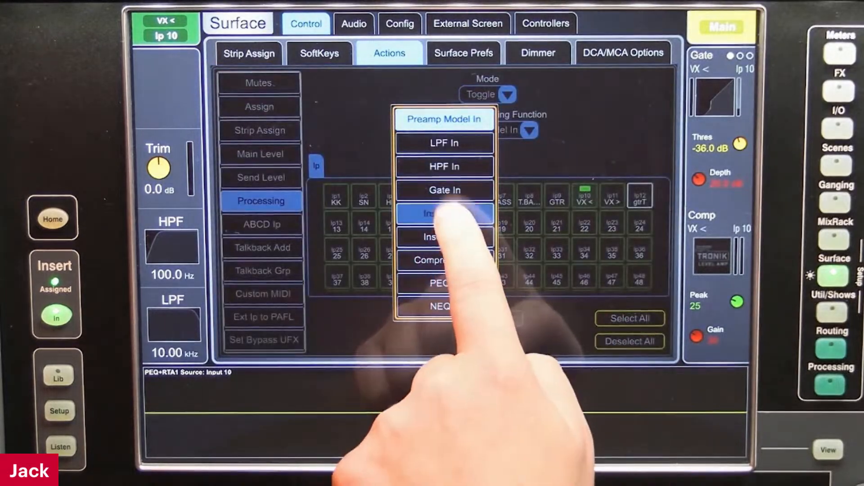
click(442, 216)
click(584, 198)
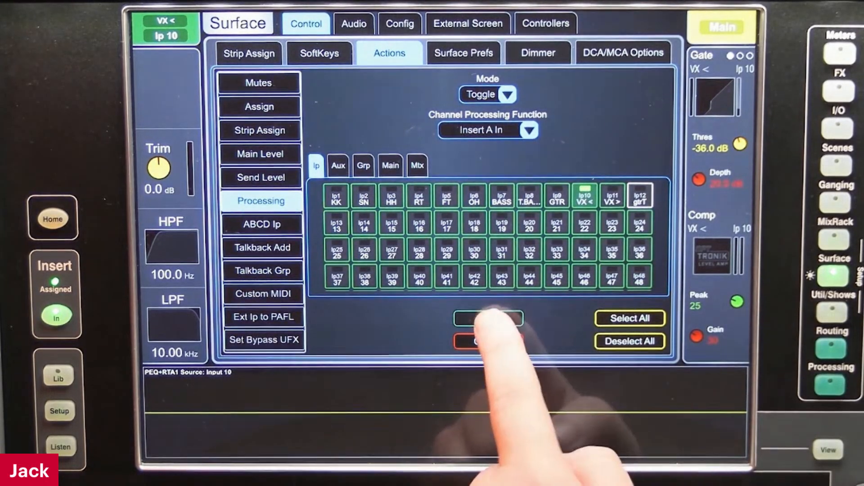
click(489, 319)
Add a second Processing function to Comp Swap that toggles Compressor In on input 10 (VX <)
click(486, 305)
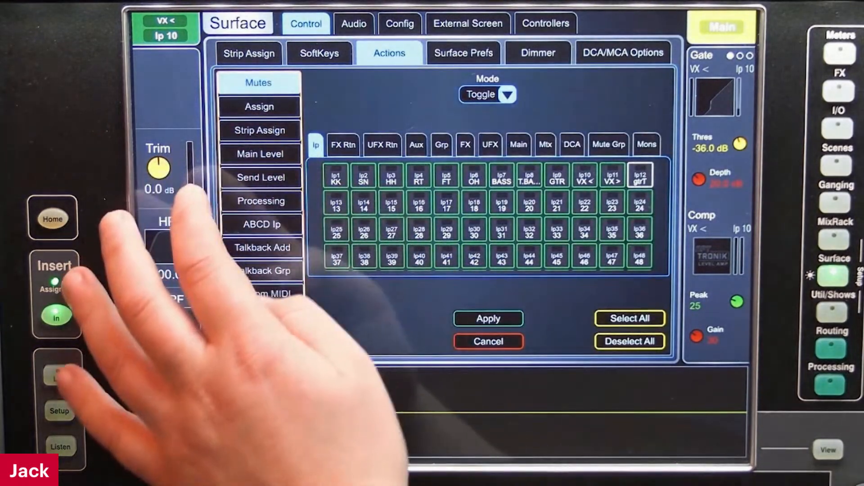
click(261, 201)
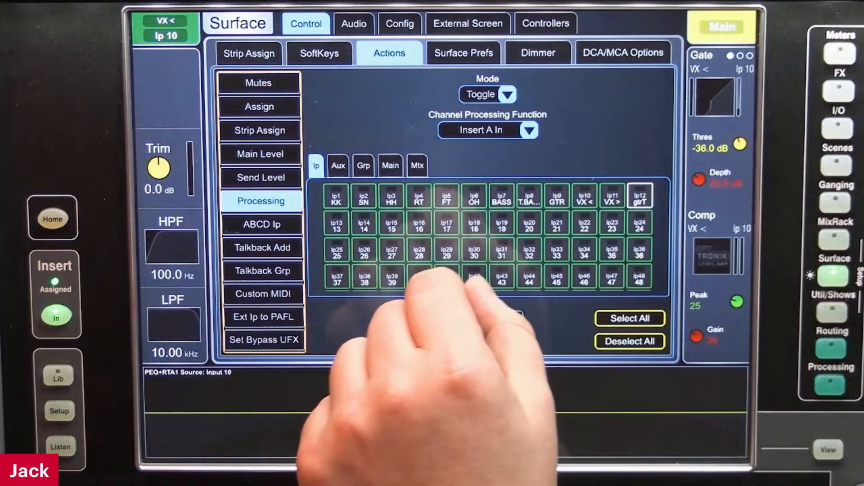
click(585, 198)
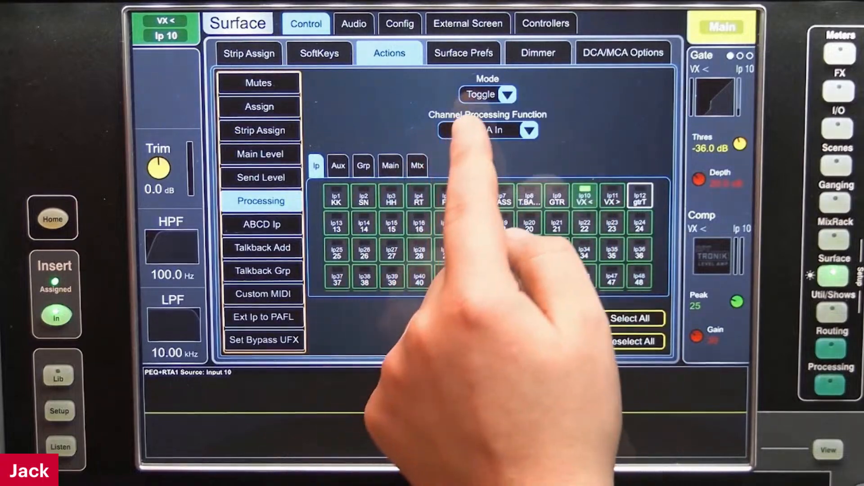
click(461, 130)
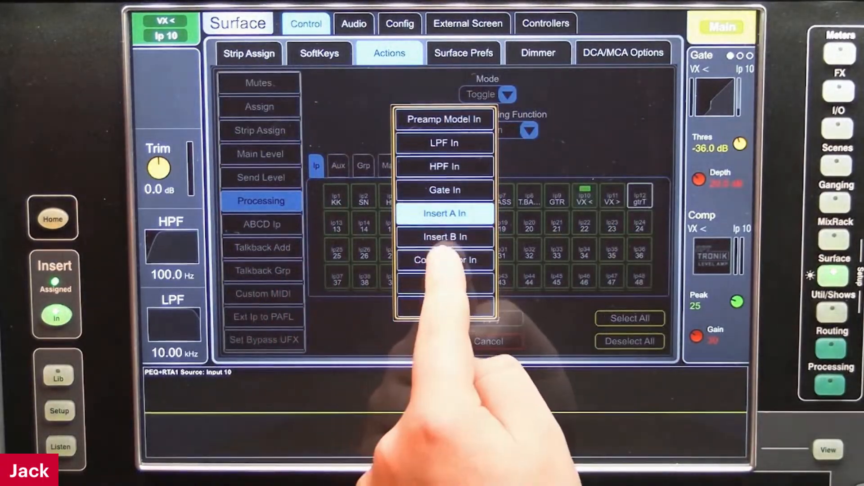
click(444, 261)
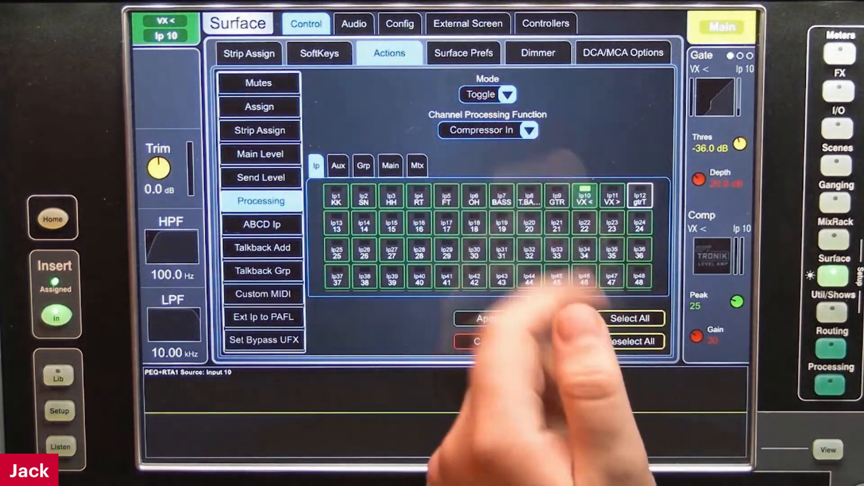
click(484, 319)
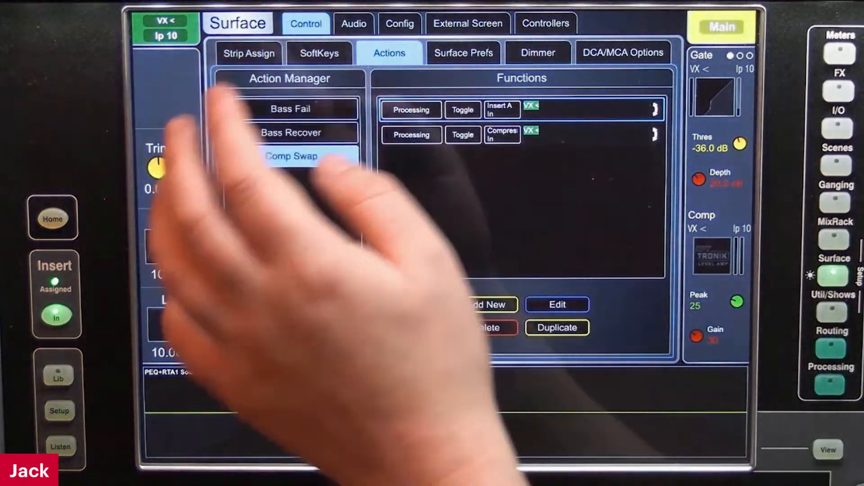
Assign SoftKey Soft 1 to the Action Recall function in Recall mode with the Comp Swap action
click(320, 53)
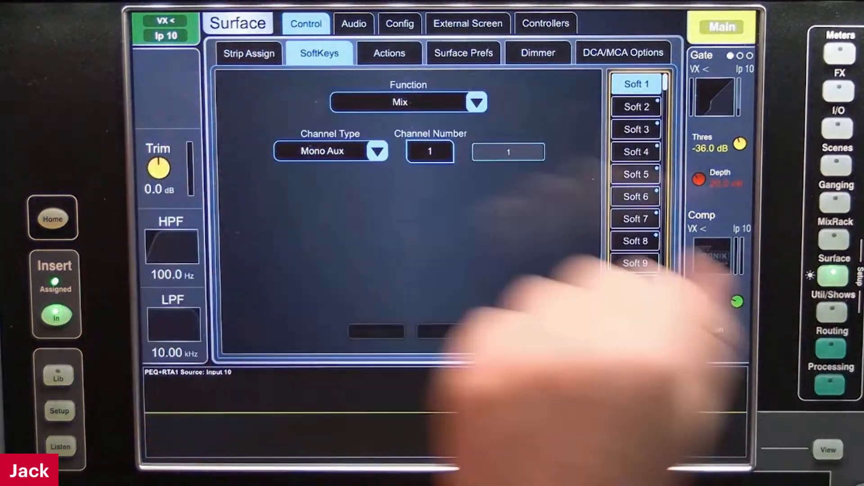
click(392, 102)
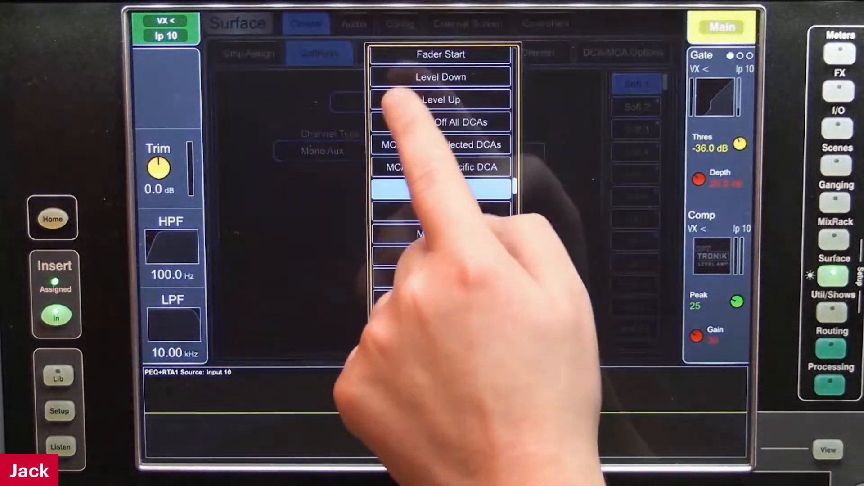
drag(447, 164, 435, 347)
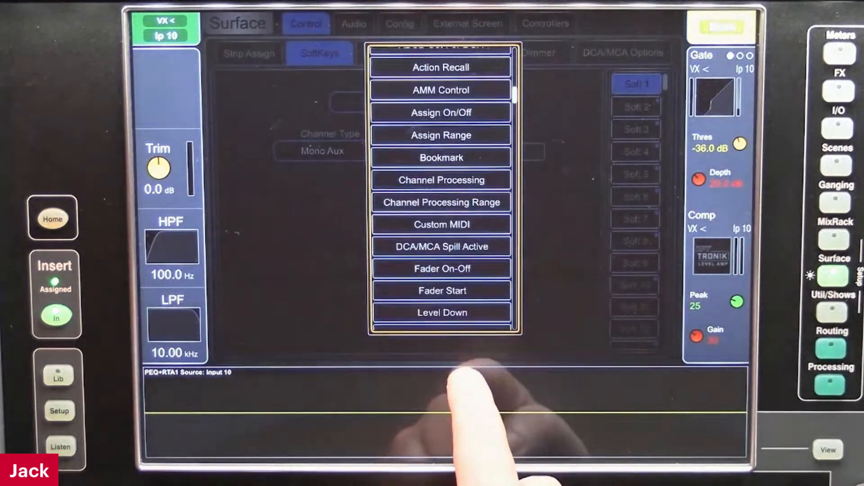
click(439, 135)
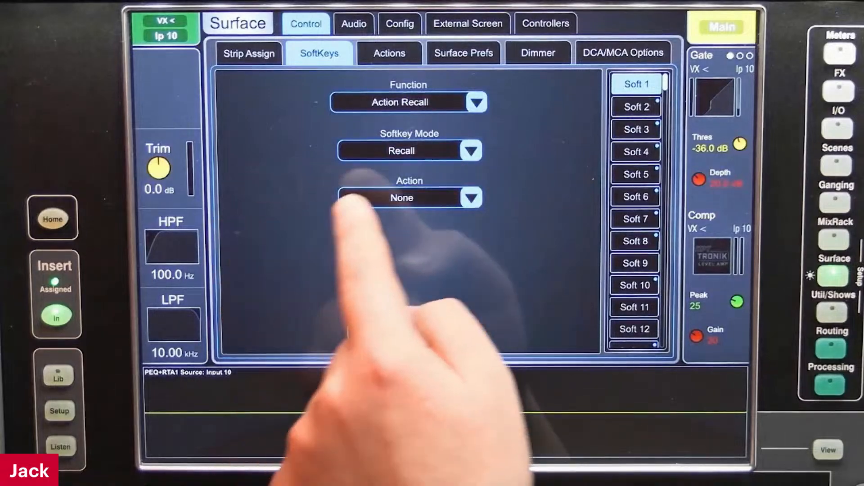
click(349, 200)
click(398, 222)
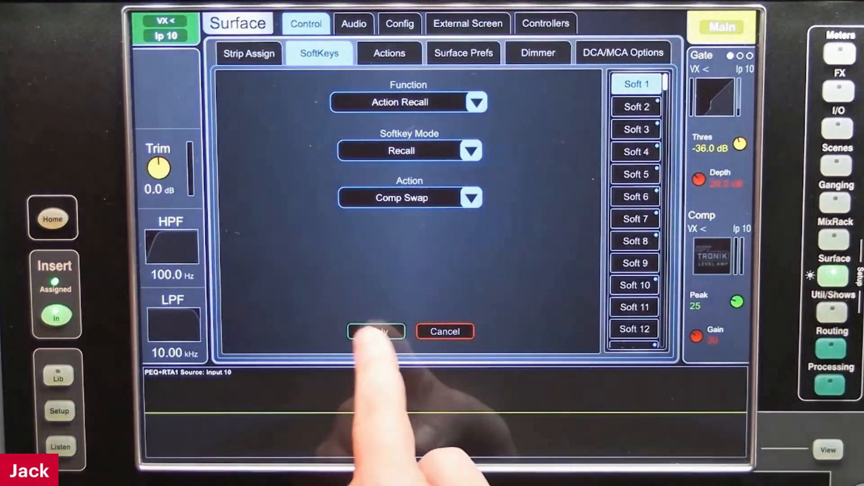
Check the compressor and Insert A pages of input 10 (VX <), and switch the compressor in
click(712, 255)
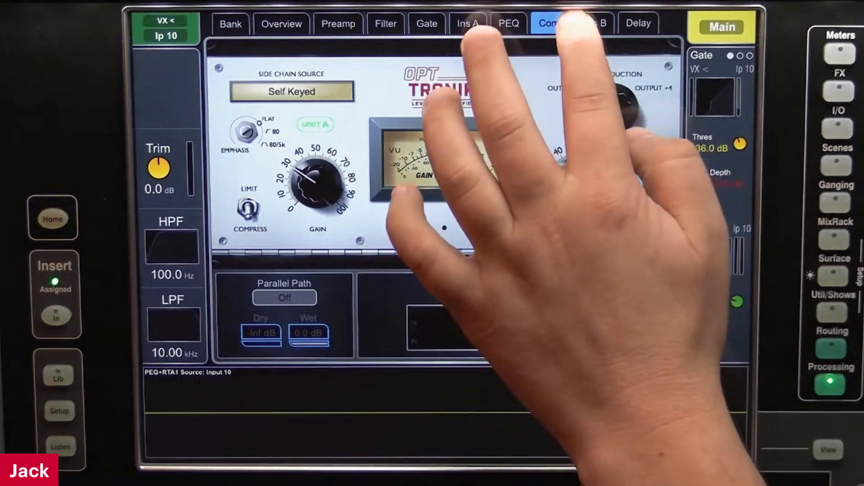
click(469, 23)
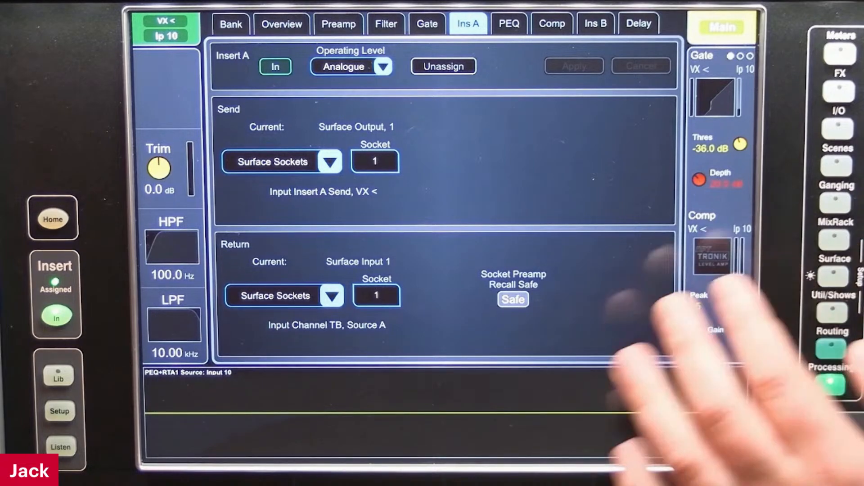
click(713, 256)
click(635, 330)
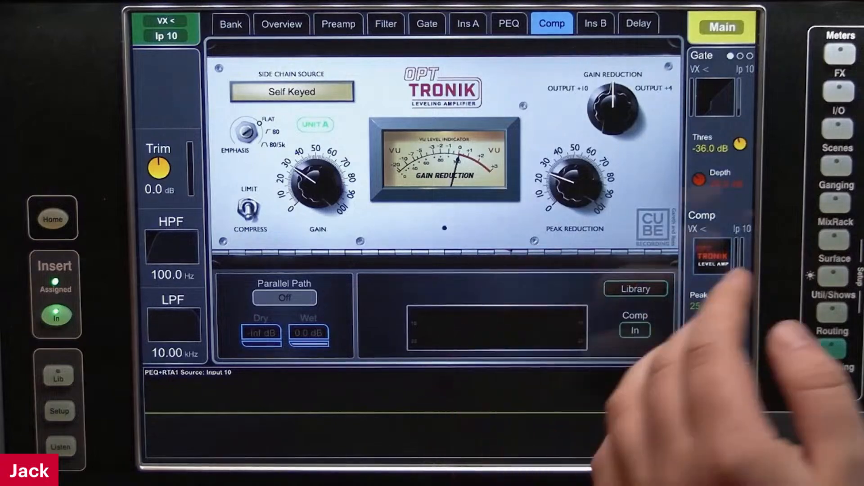
Open the Insert A page of input 10 (VX <) and toggle Insert A and the compressor with Comp Swap
click(834, 276)
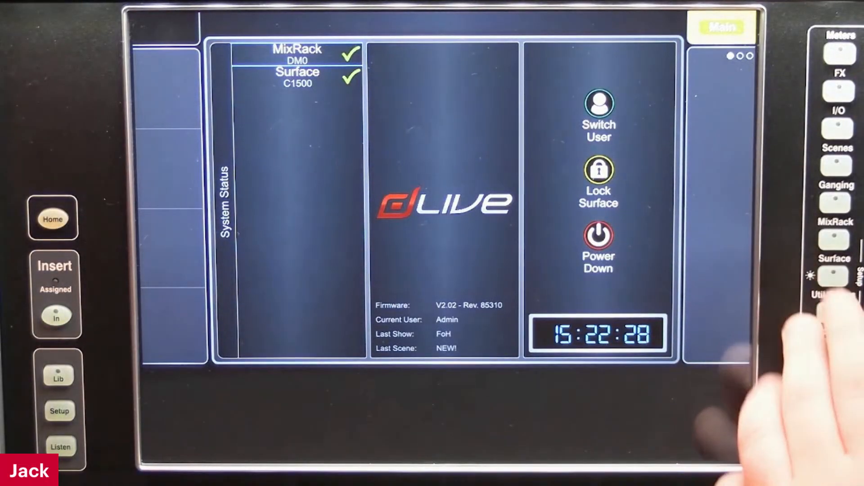
click(831, 383)
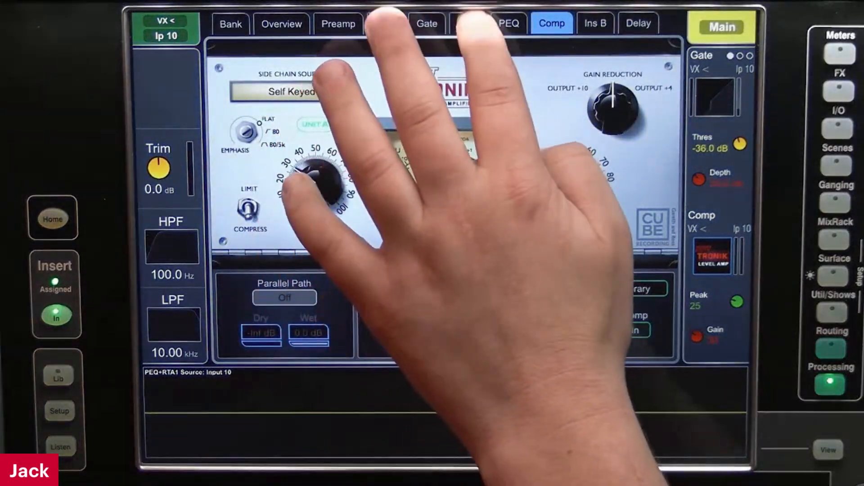
click(468, 24)
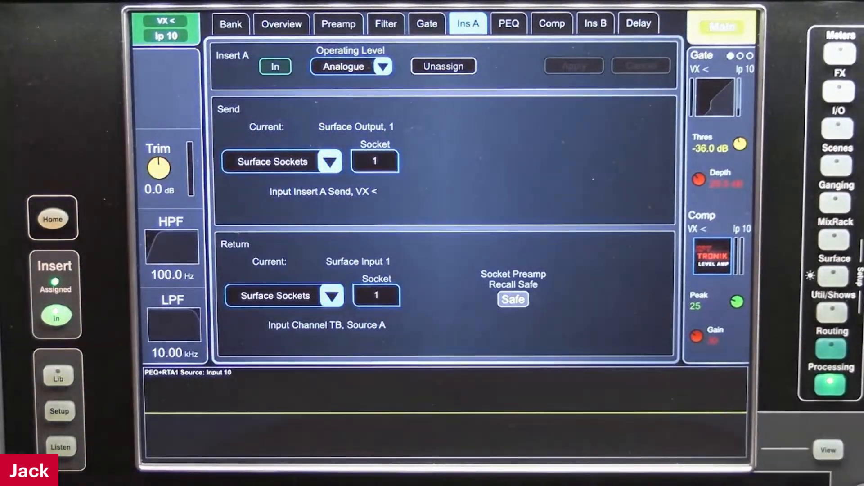
click(275, 67)
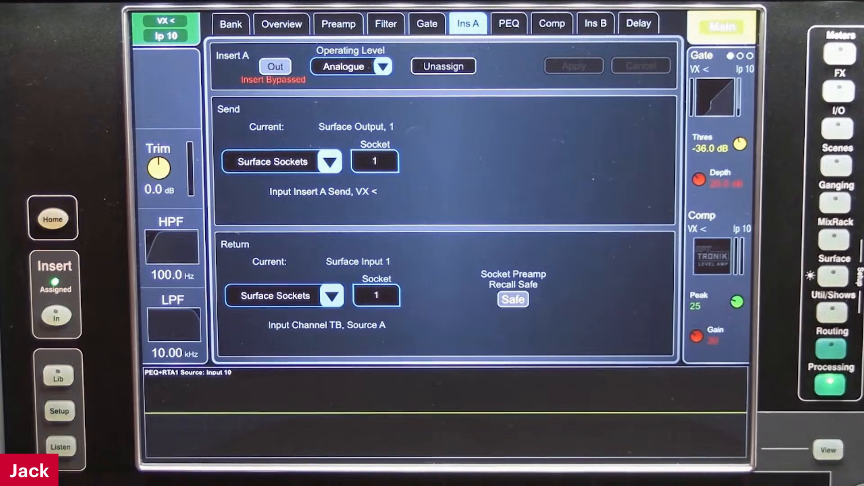
click(275, 66)
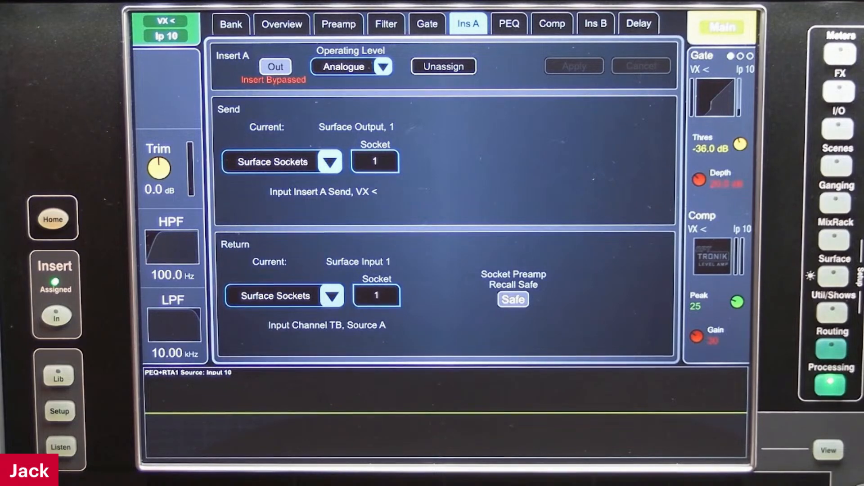
Duplicate the Comp Swap surface action under the name Comp Swap Out
click(834, 276)
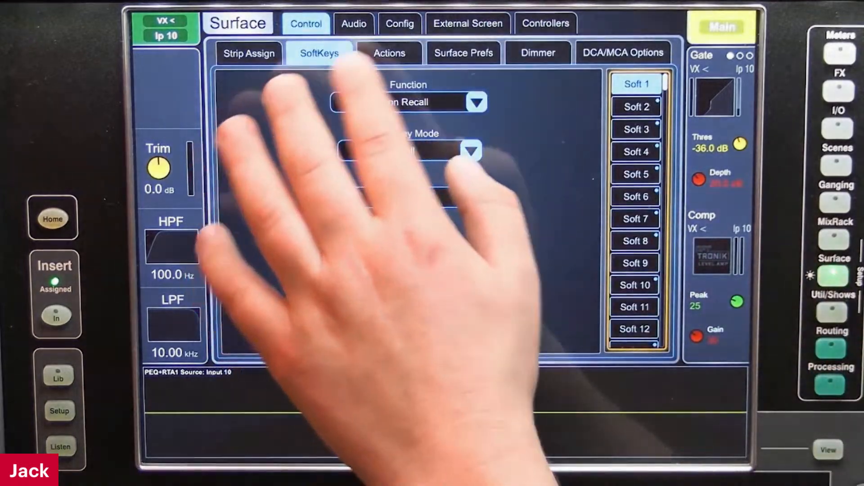
click(389, 53)
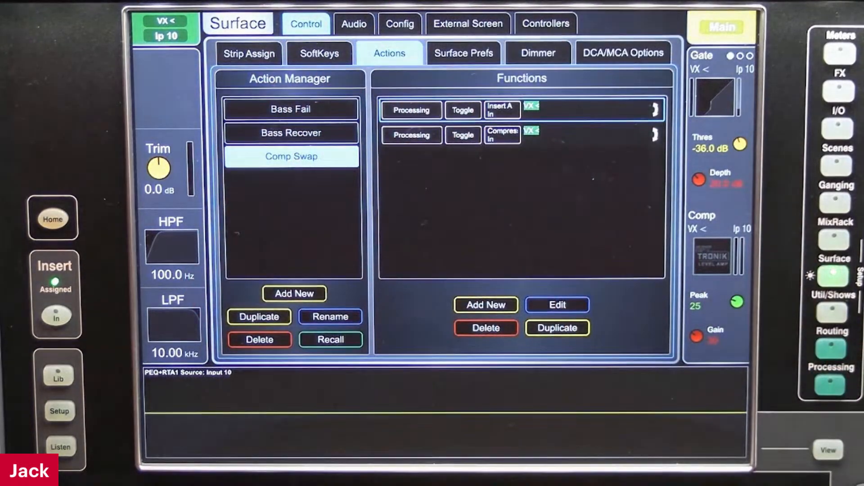
click(331, 317)
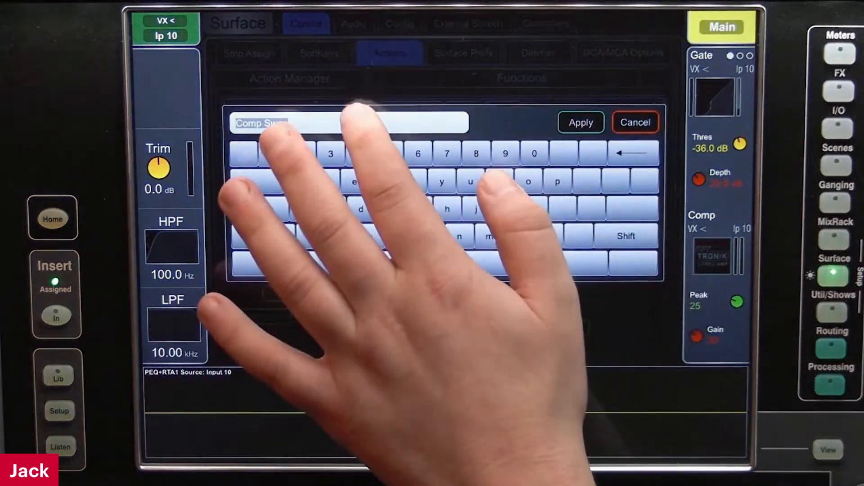
click(357, 118)
text(O)
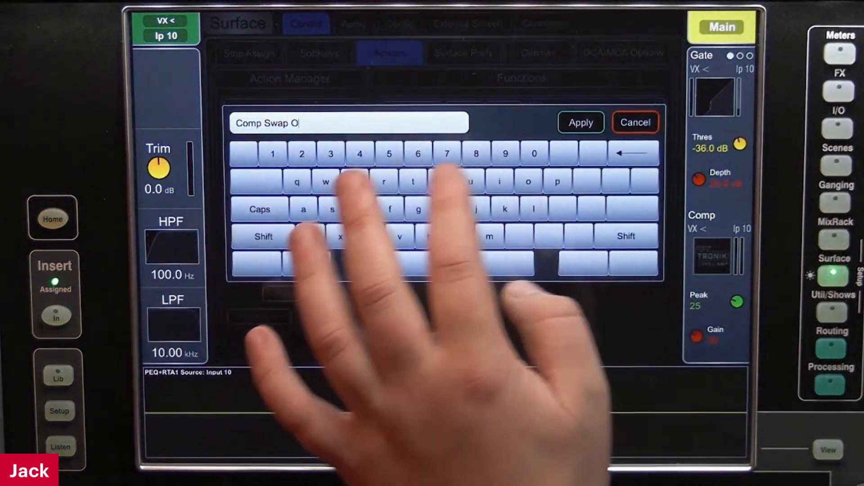
text(ut)
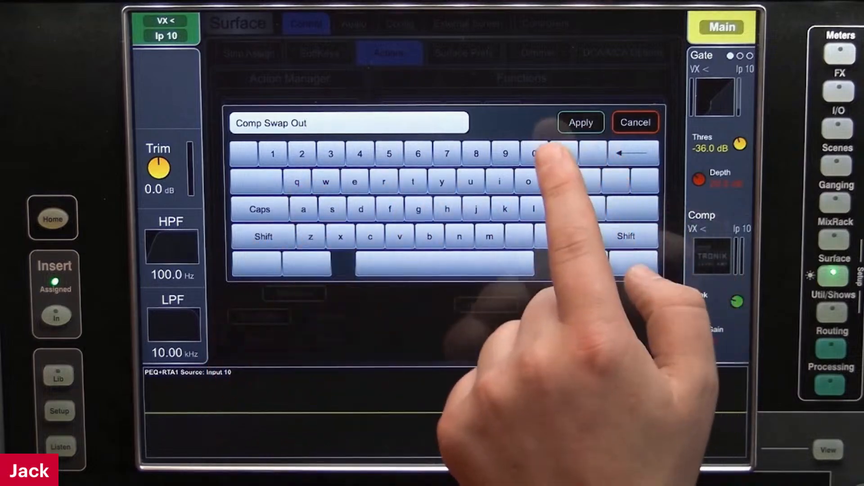
click(580, 123)
Rename the original Comp Swap action as Comp Swap In
click(291, 157)
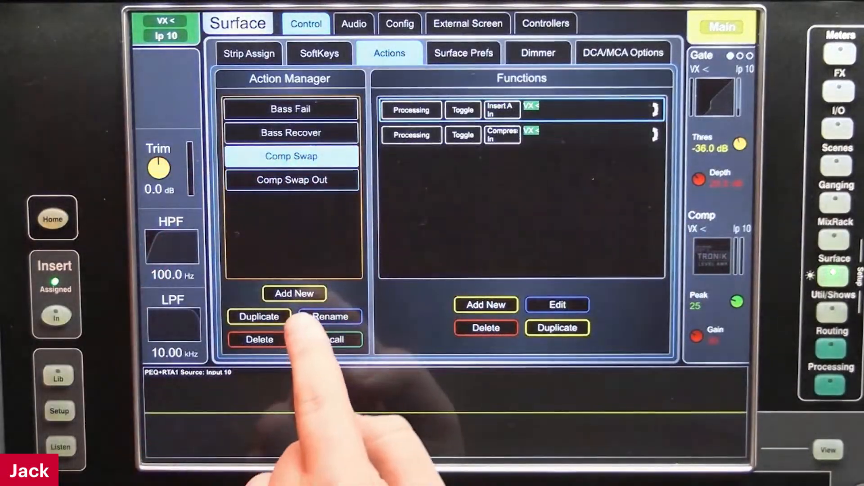
click(333, 316)
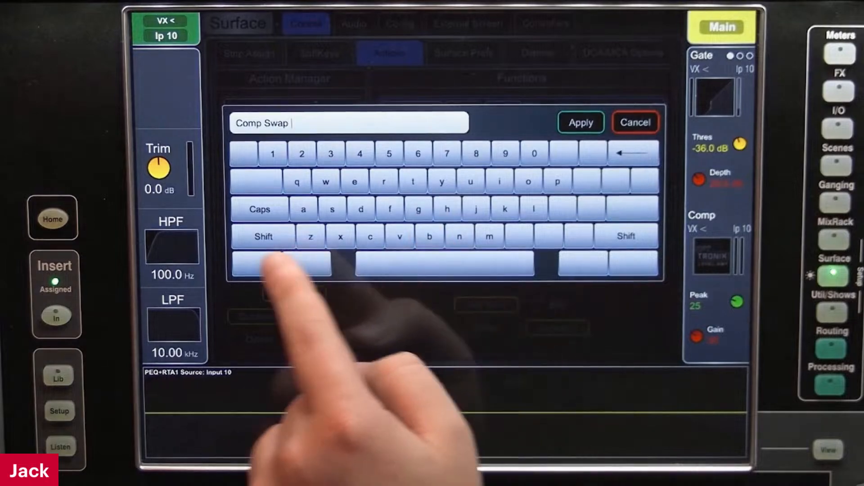
text(In)
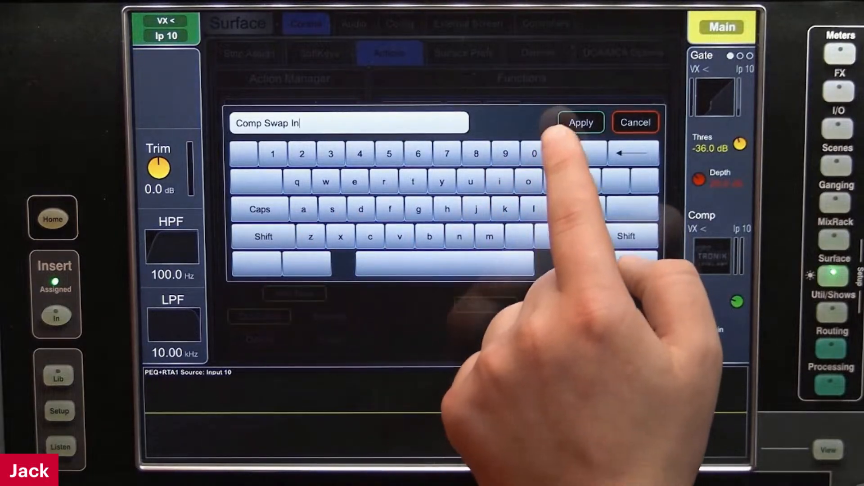
click(581, 123)
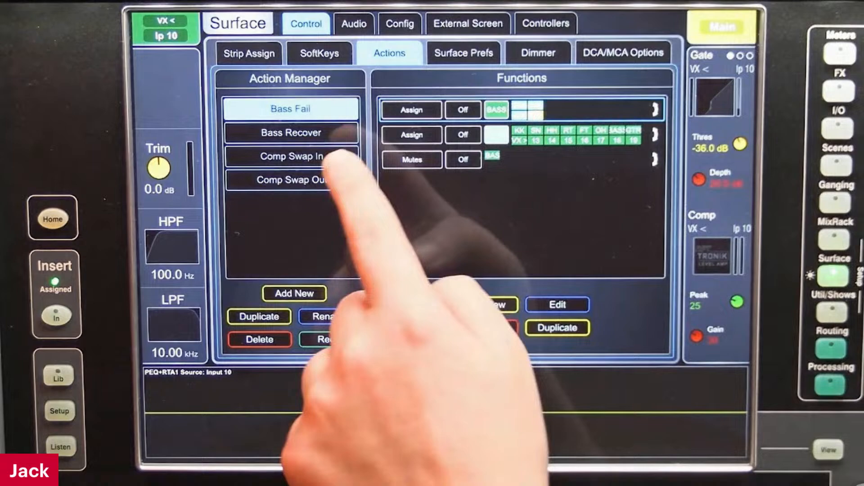
Set the mode of the Insert A In function in Comp Swap In to Set Off
click(293, 180)
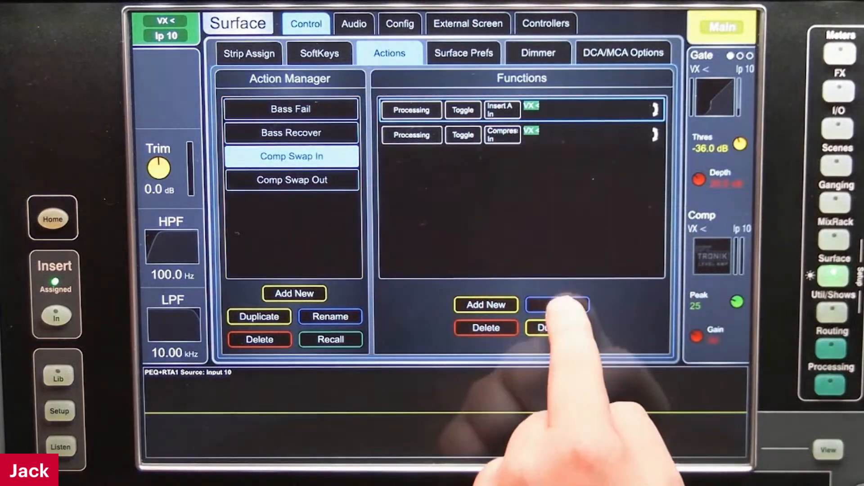
click(558, 304)
click(484, 94)
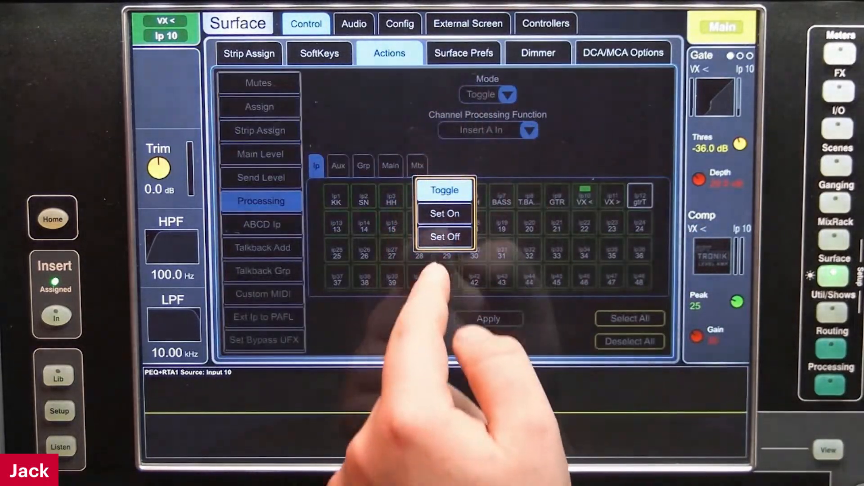
click(445, 237)
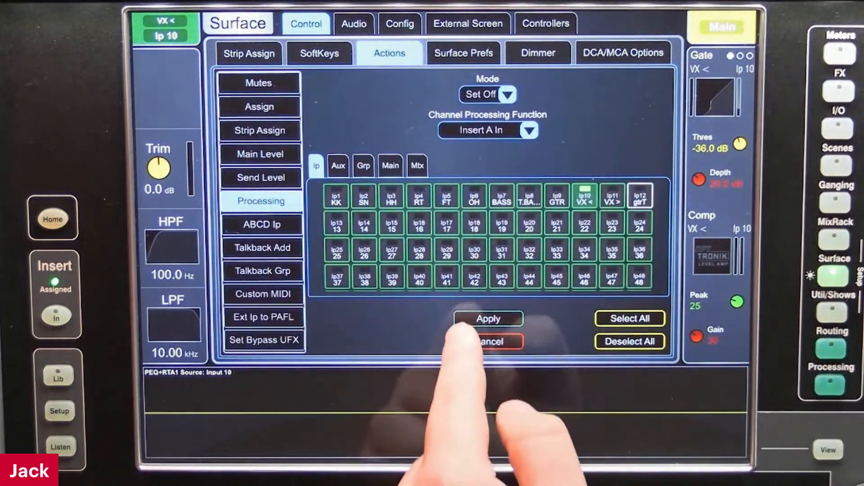
click(486, 318)
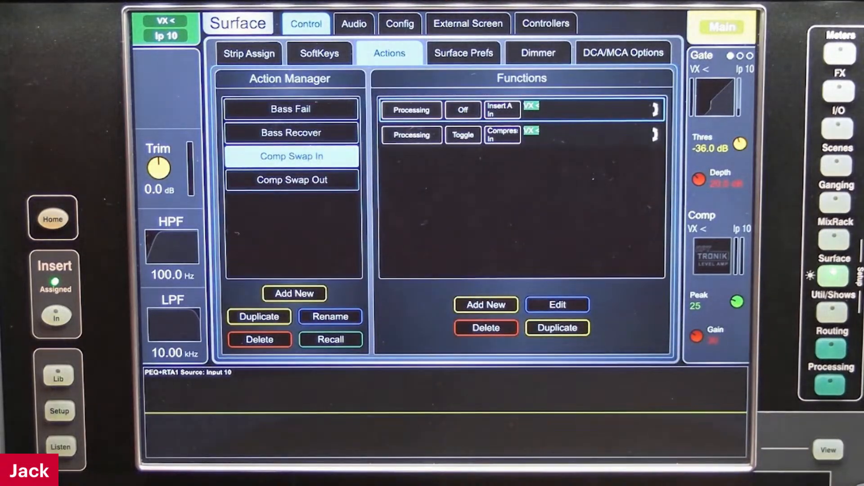
Set the mode of the Compressor In function in Comp Swap In to Set On
click(572, 135)
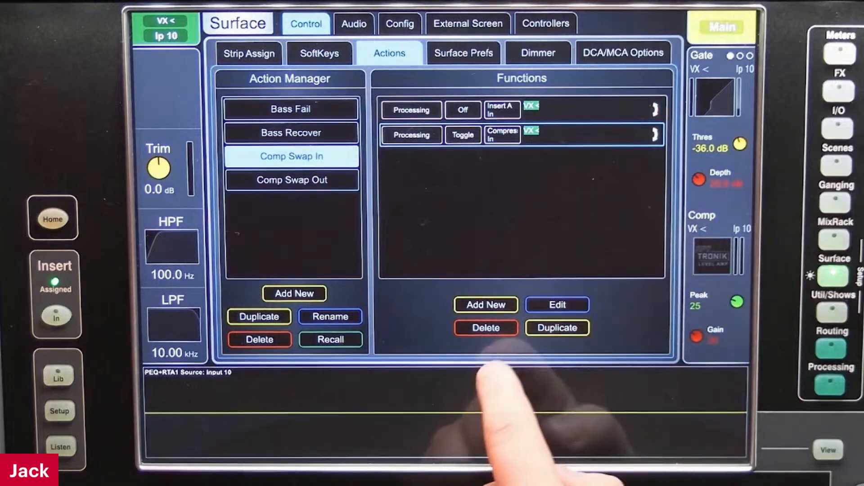
click(557, 305)
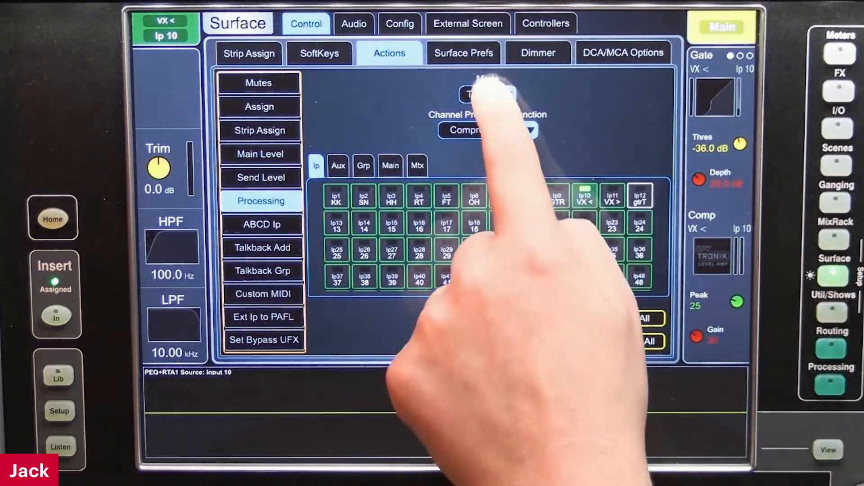
click(487, 93)
click(444, 214)
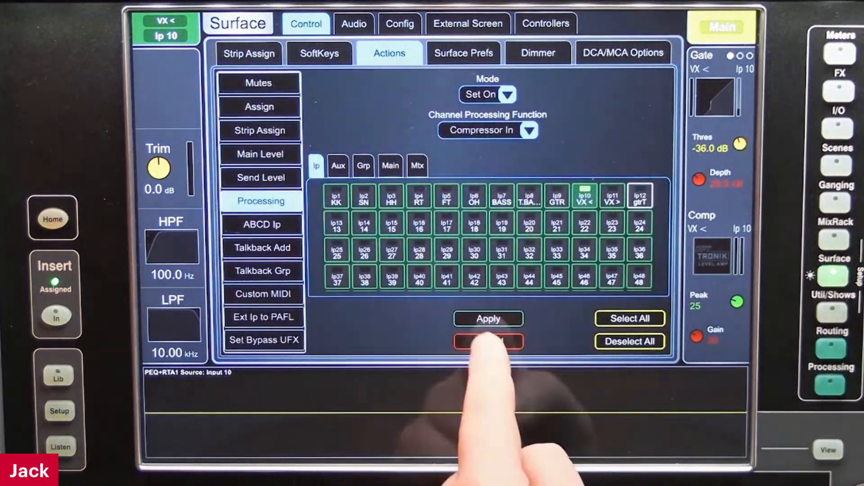
click(488, 318)
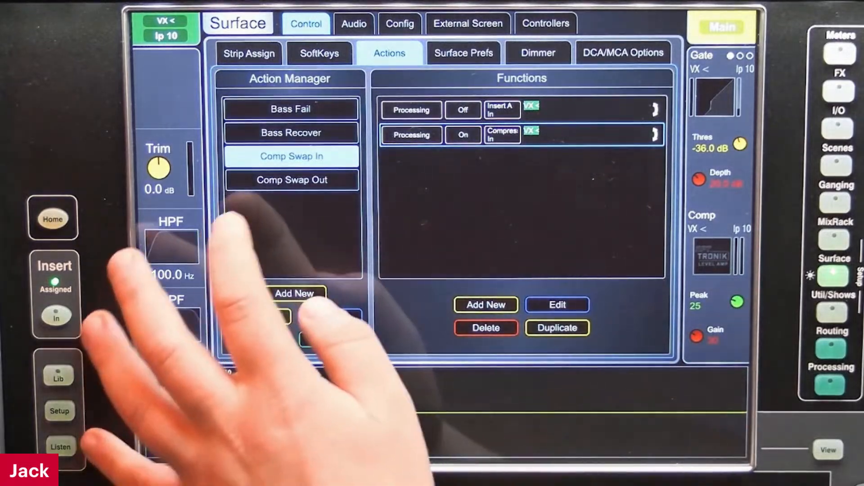
Set the mode of the Insert A In function in Comp Swap Out to Set On, and check it against Comp Swap In
click(291, 180)
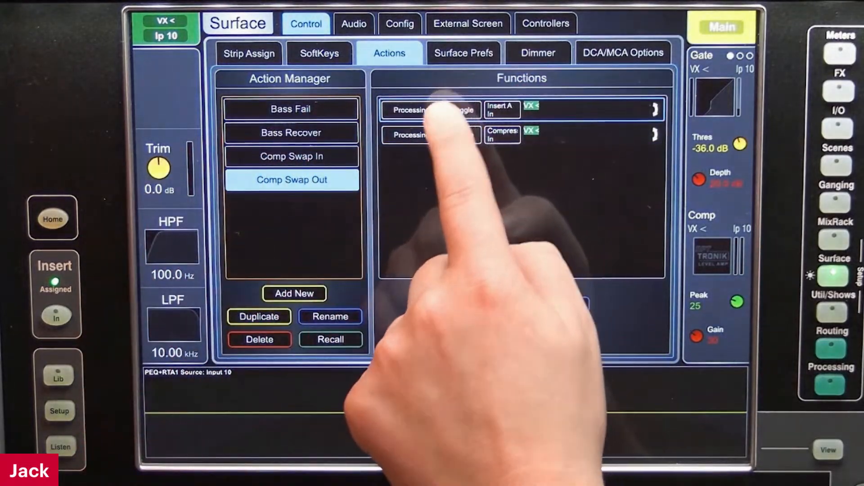
click(557, 305)
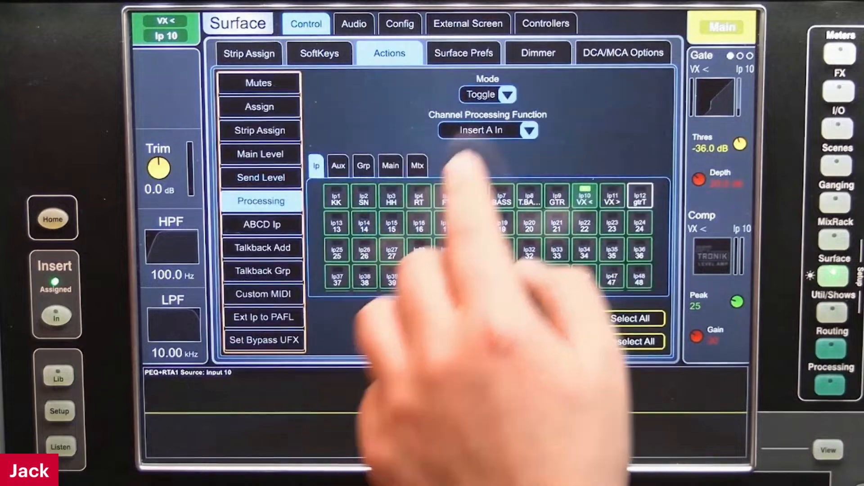
click(480, 130)
click(364, 100)
click(489, 94)
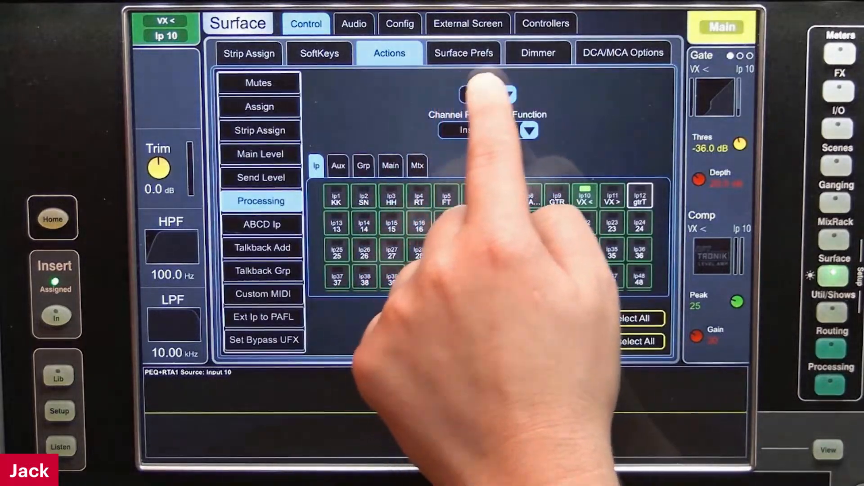
click(445, 215)
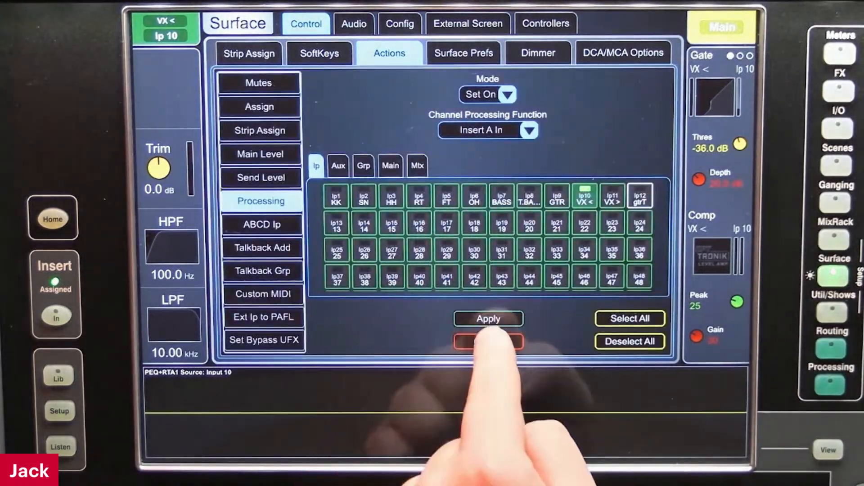
click(486, 319)
click(274, 156)
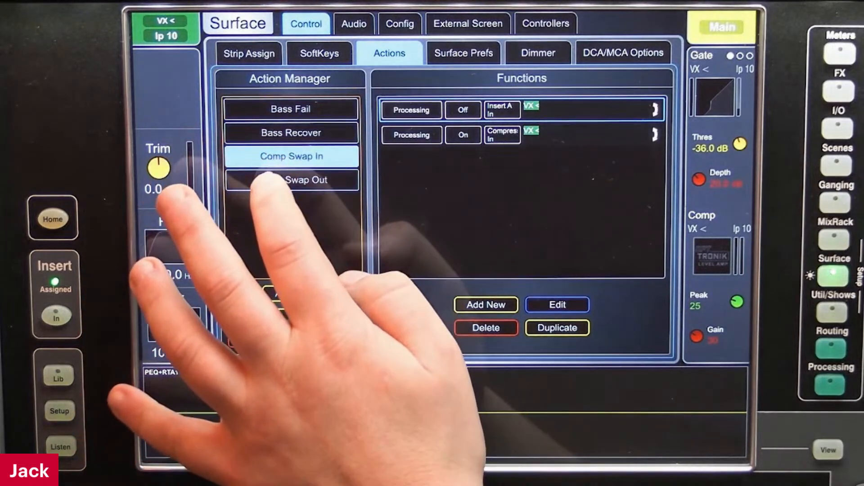
Set the mode of the Compressor In function in Comp Swap Out to Set Off and apply it
click(270, 179)
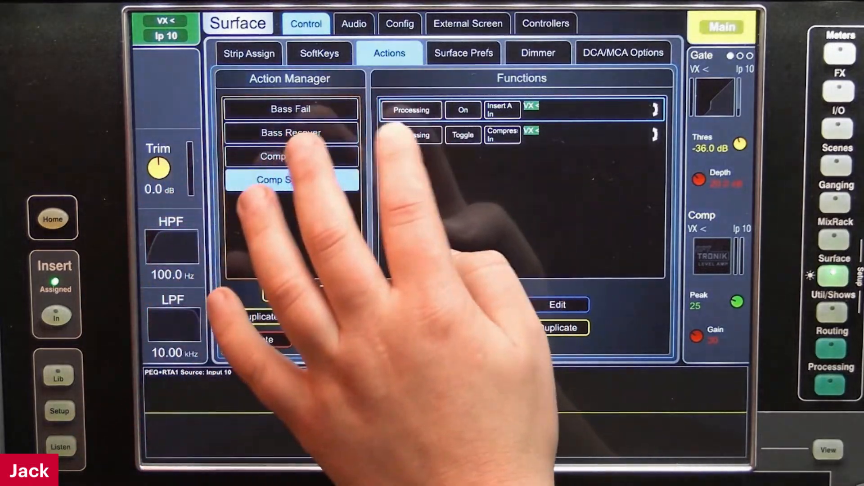
click(517, 135)
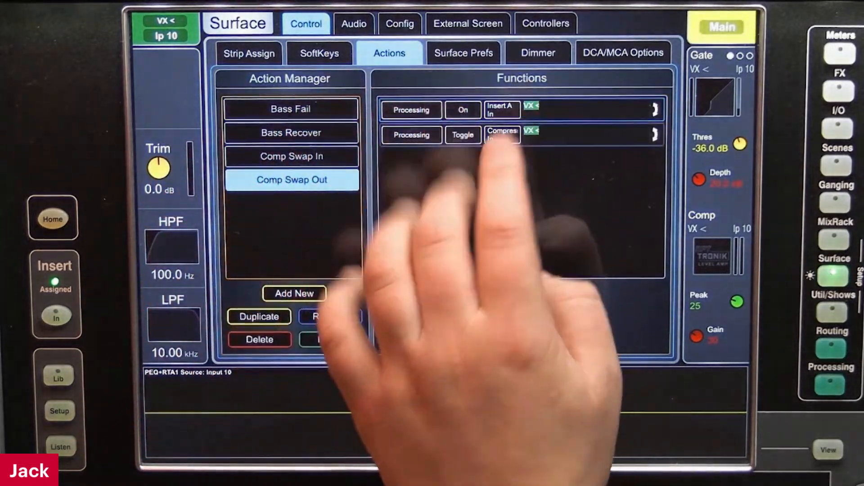
click(557, 304)
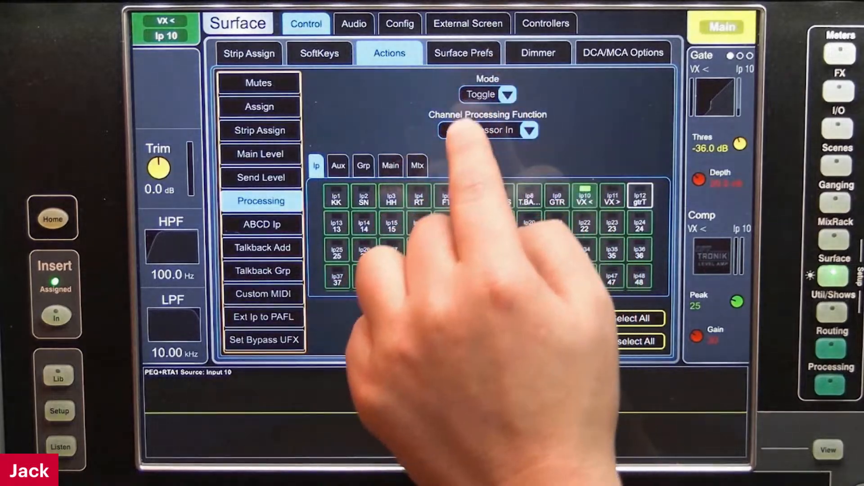
click(483, 130)
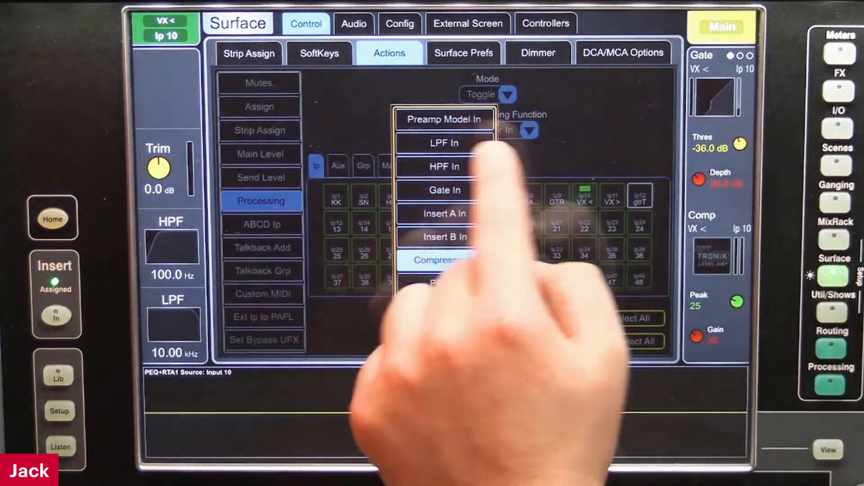
click(488, 96)
click(486, 95)
click(445, 237)
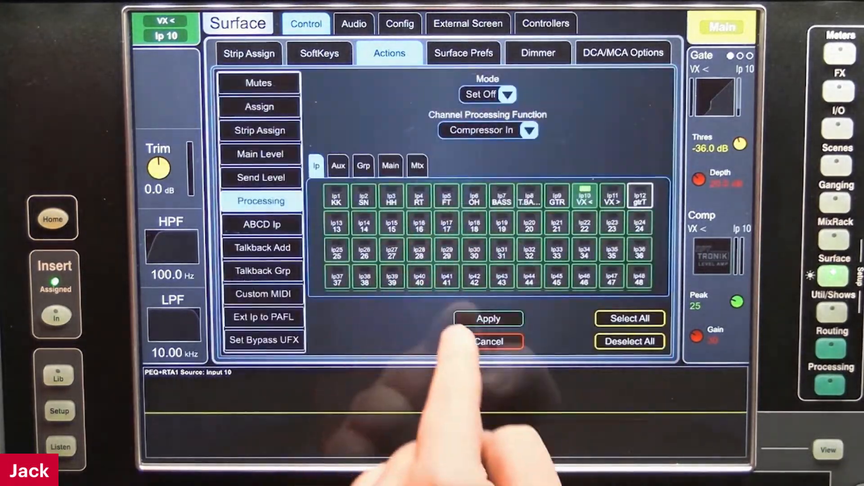
click(468, 317)
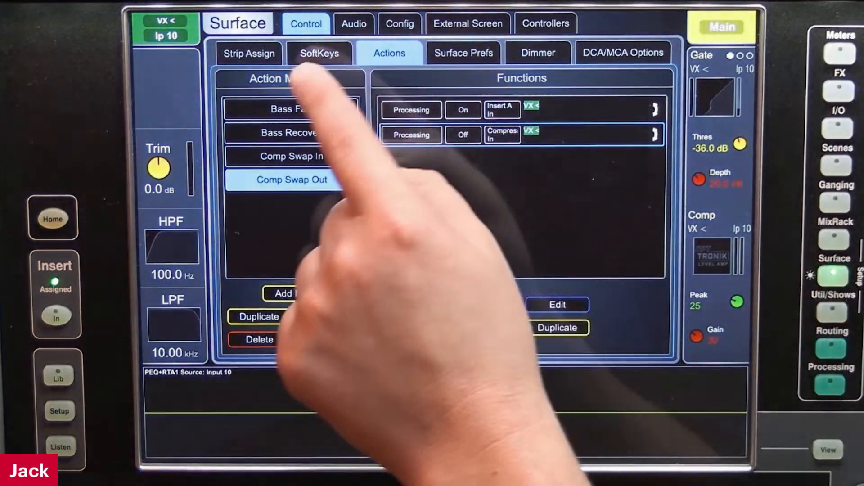
Set the Soft 1 action recall to Toggle mode, with Comp Swap In as first action and Comp Swap Out as second
click(320, 53)
click(357, 151)
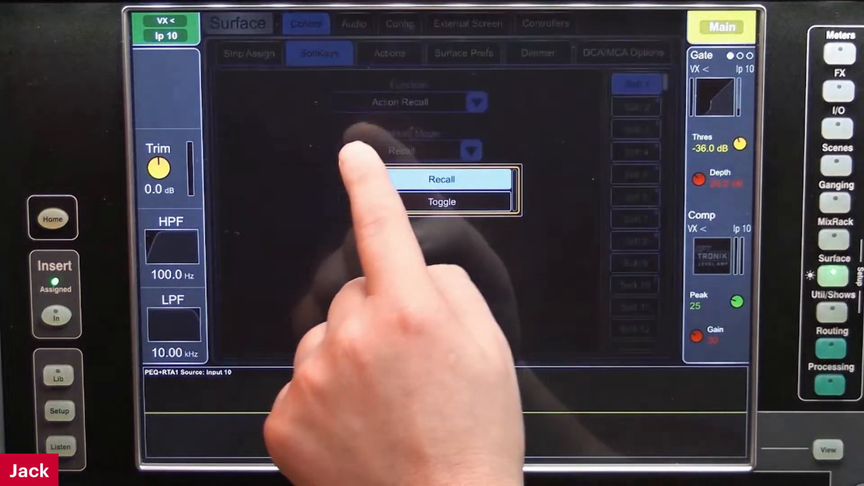
click(416, 201)
click(360, 198)
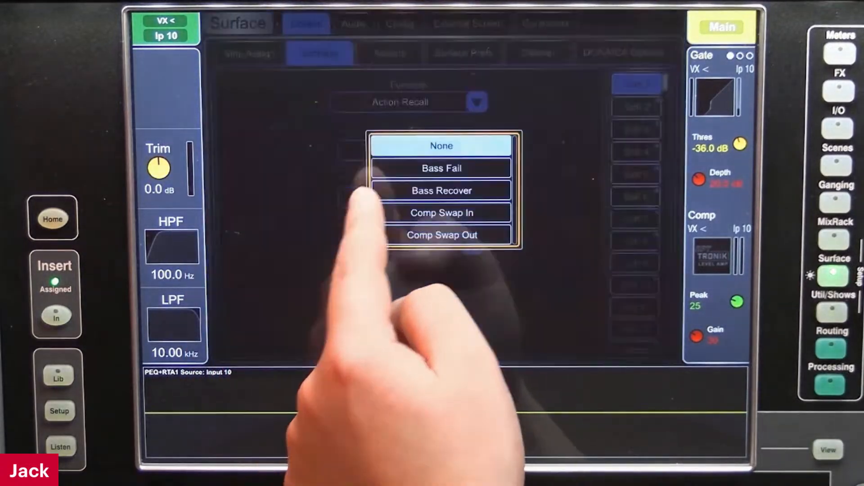
click(411, 212)
click(358, 243)
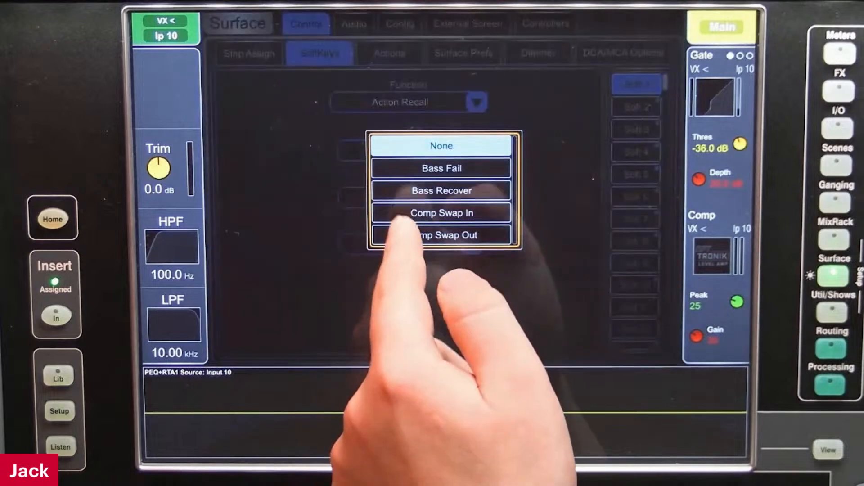
click(414, 236)
click(376, 331)
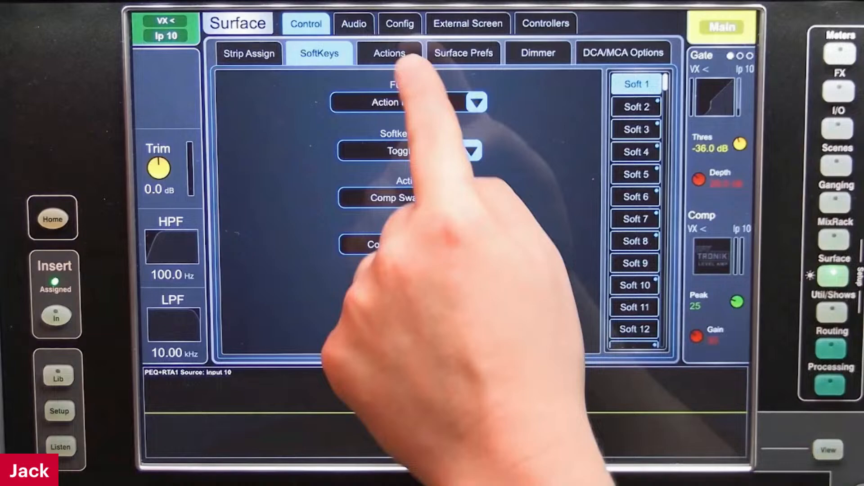
Switch both Insert A and the compressor in on input 10, and return to the Insert A settings
click(389, 53)
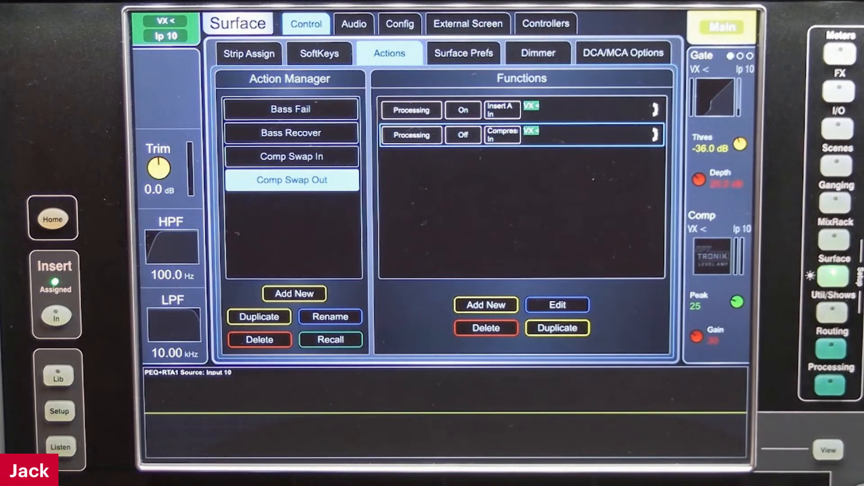
click(831, 385)
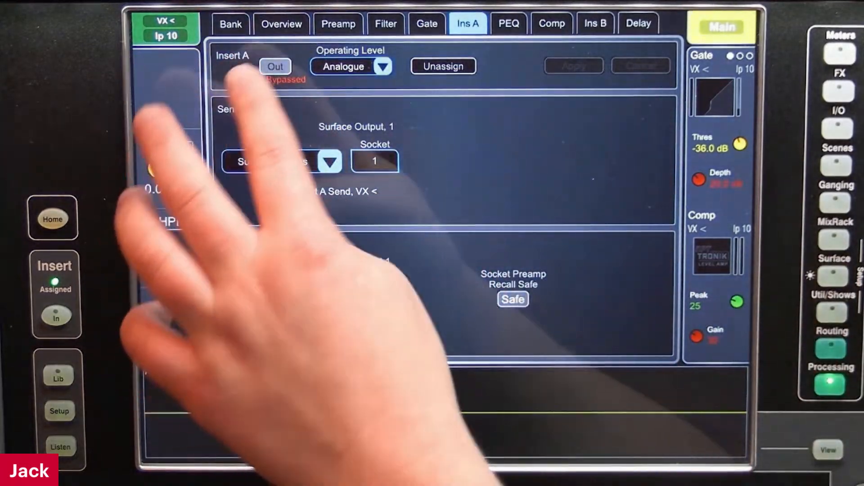
click(275, 67)
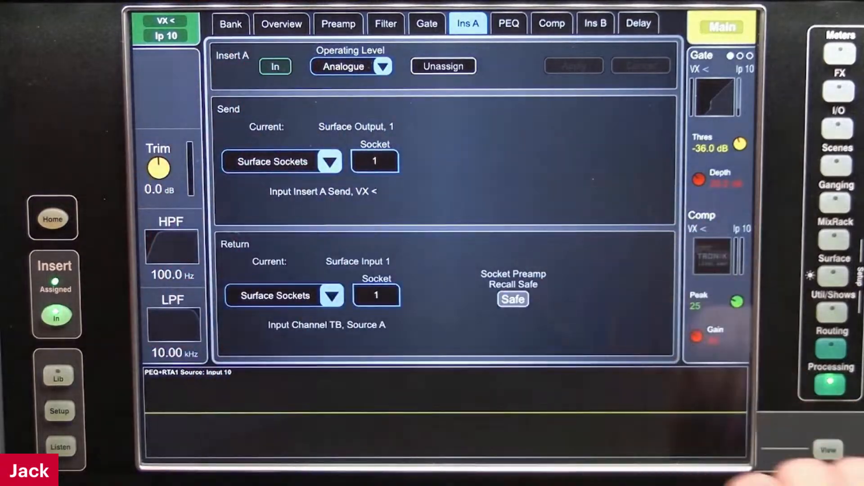
click(551, 24)
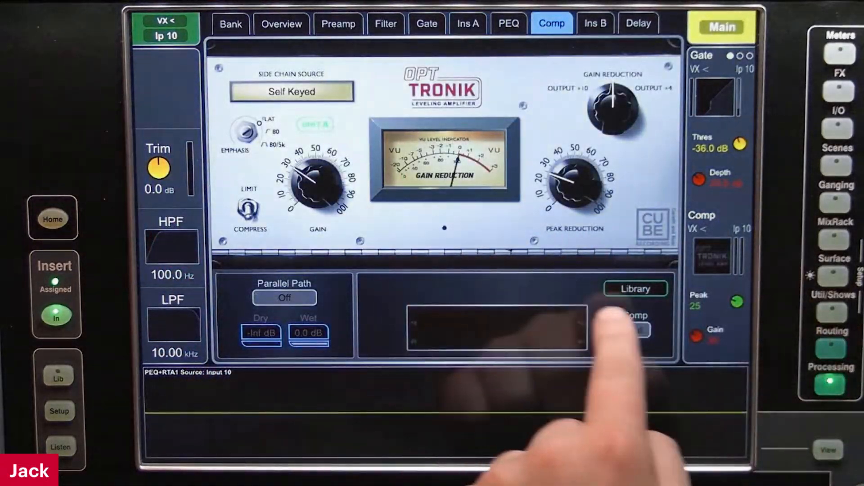
click(635, 330)
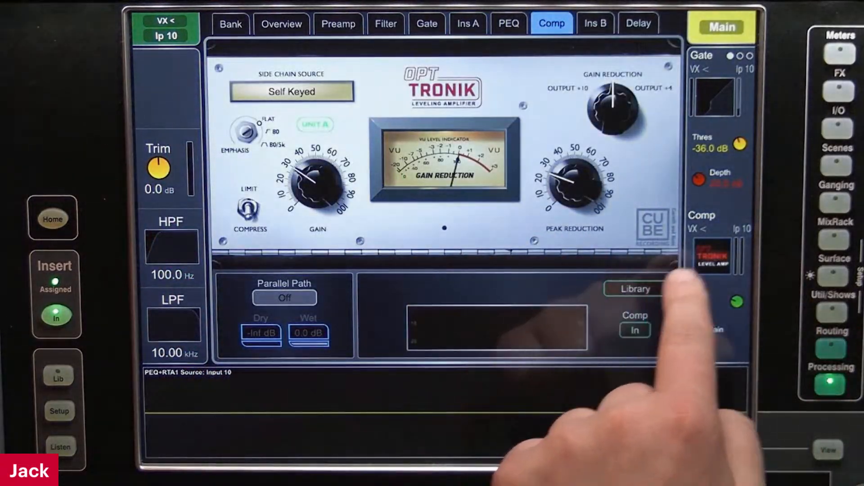
click(468, 24)
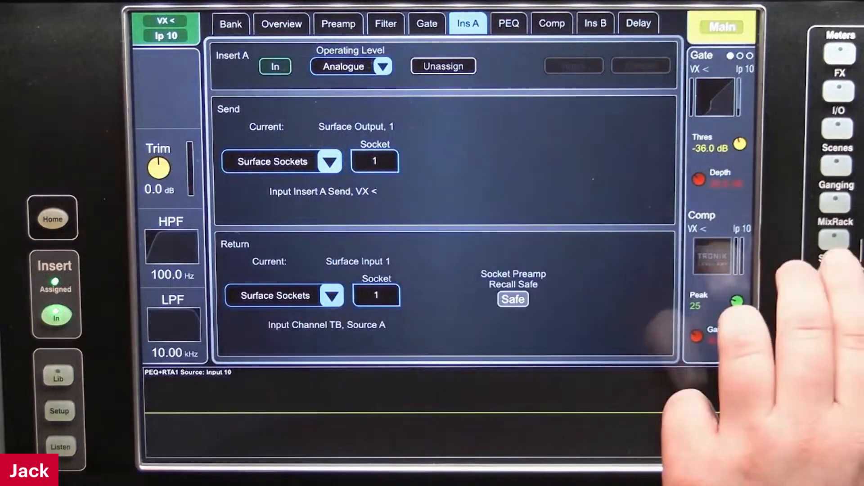
Review the aux and main assignments in the first function of the Bass Fail action, leaving them unedited
click(834, 276)
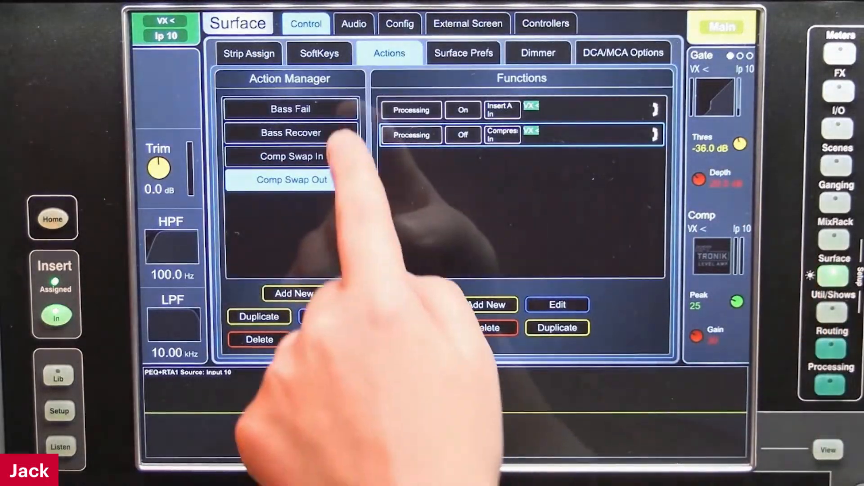
click(291, 109)
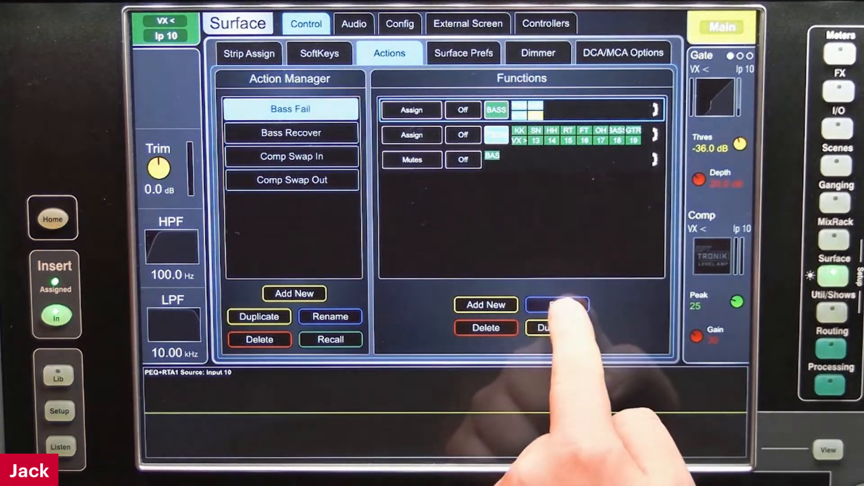
click(556, 305)
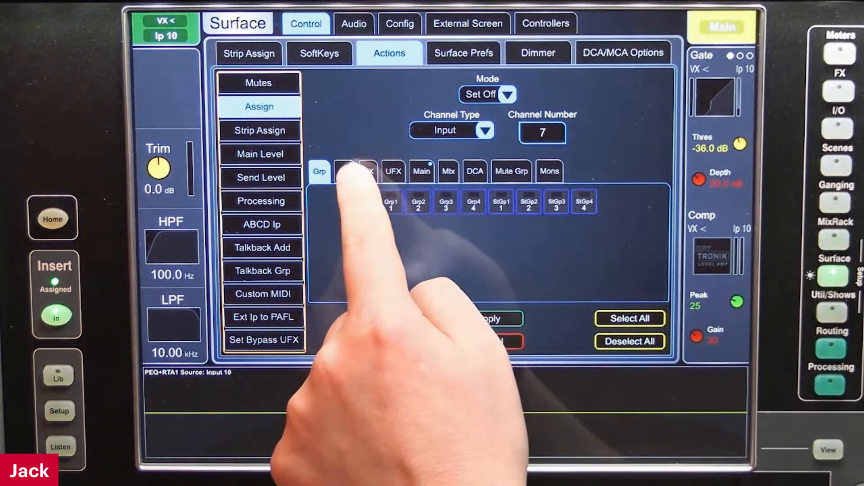
click(345, 172)
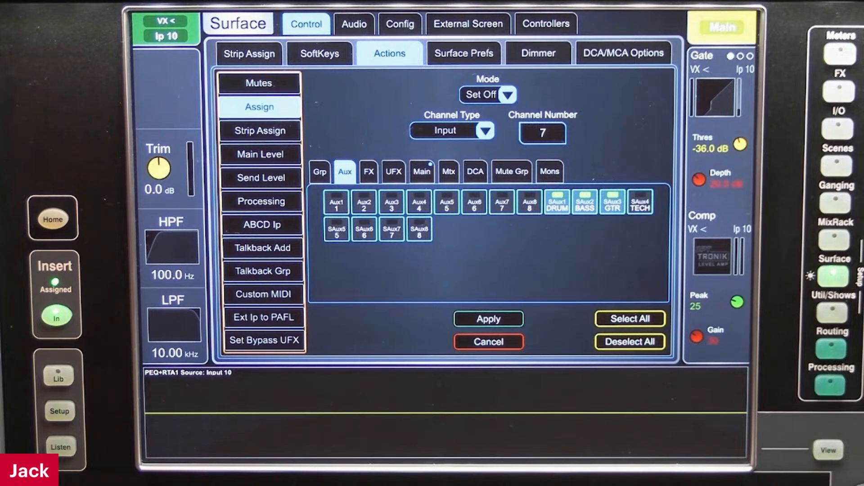
click(448, 171)
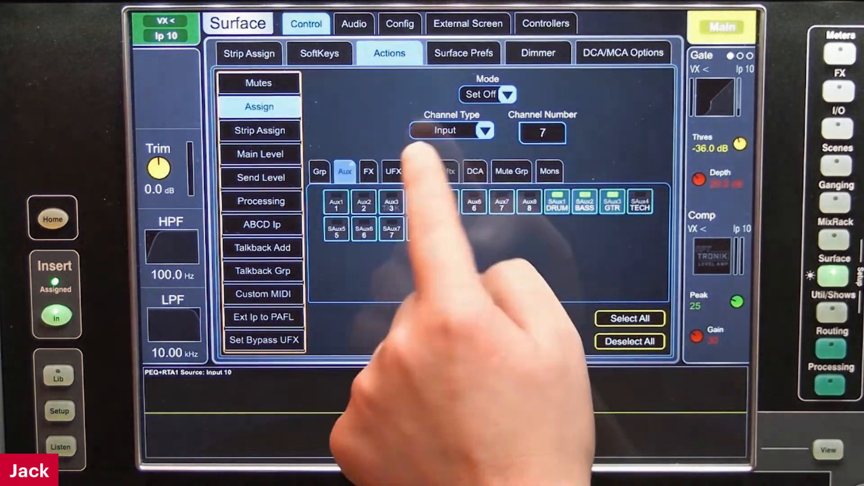
click(422, 171)
click(488, 202)
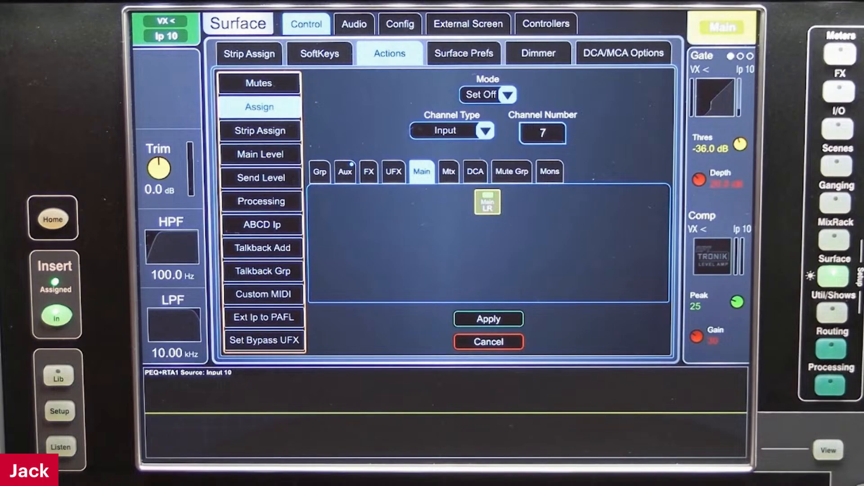
click(488, 341)
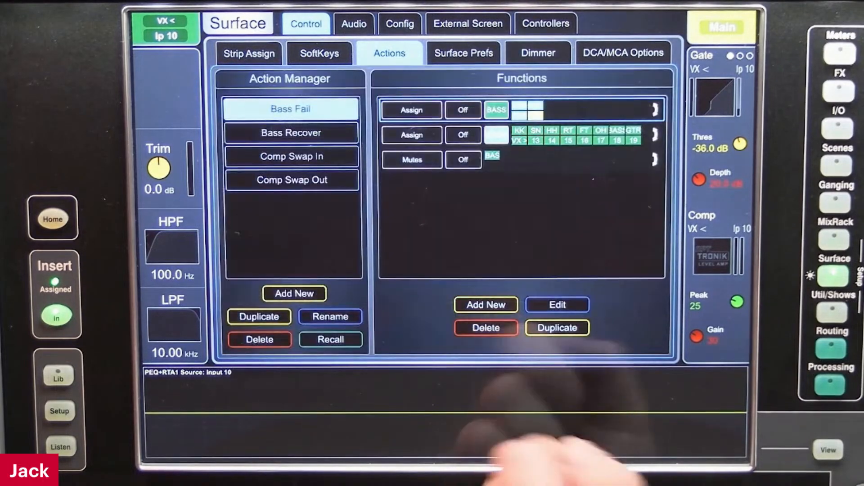
Review the input assignments of the stereo aux 4 function and the inputs of the Mutes function in Bass Fail
click(462, 135)
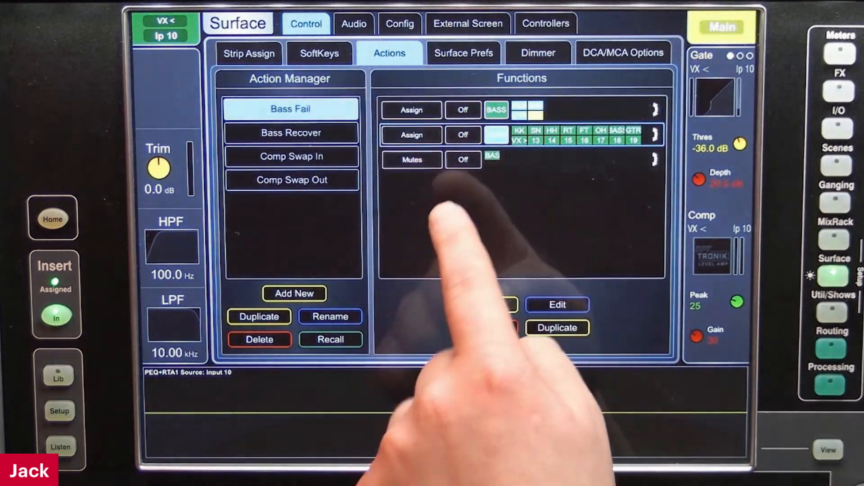
click(557, 305)
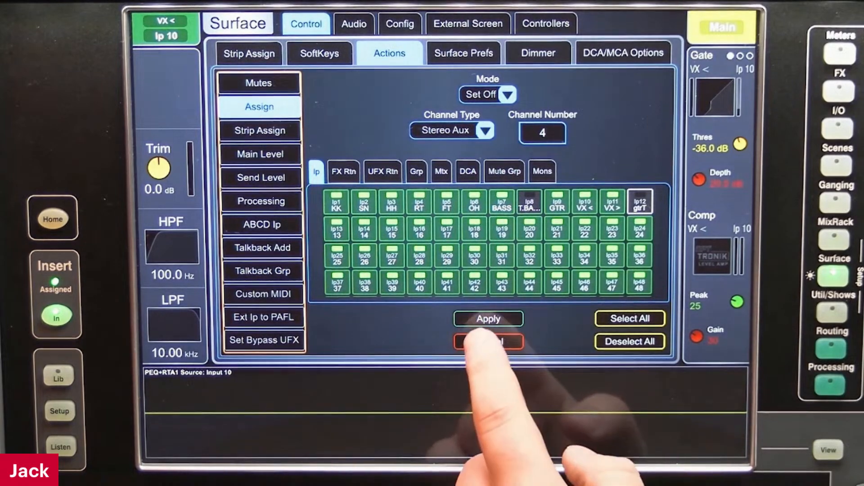
click(479, 320)
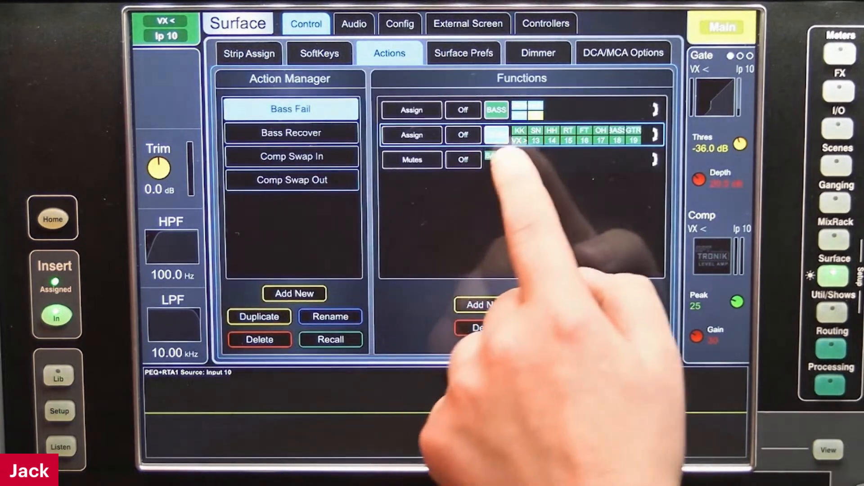
click(558, 305)
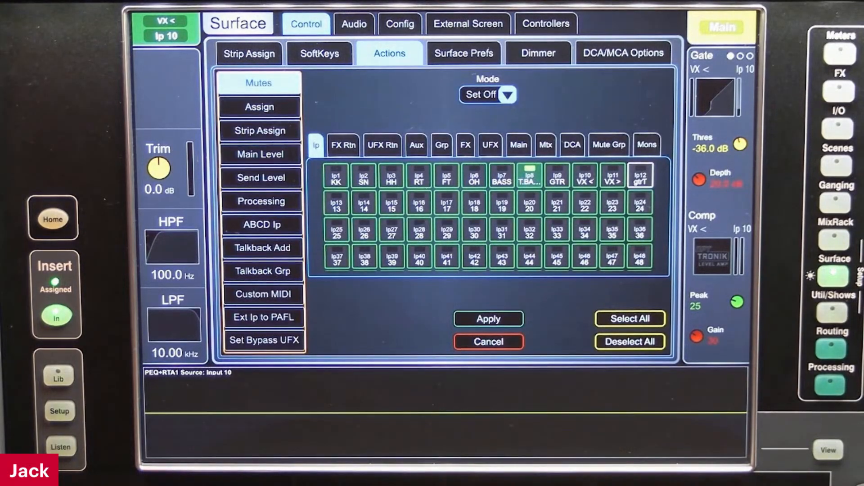
click(489, 342)
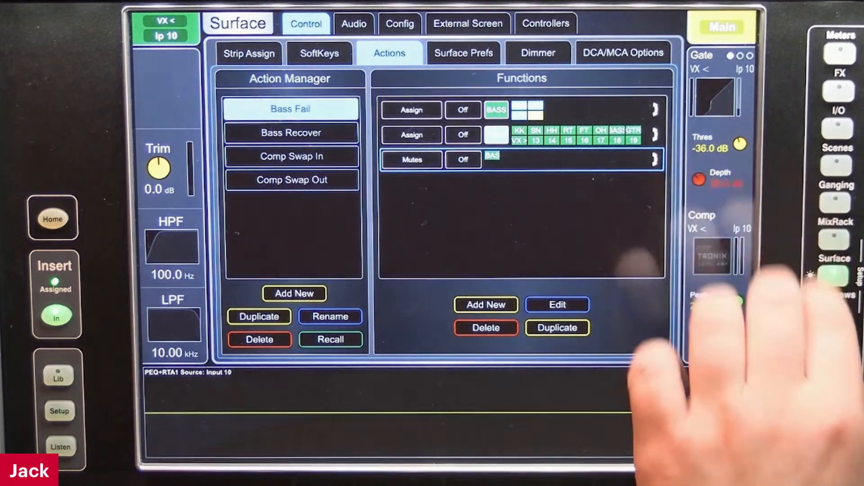
Examine the stereo aux routing of BASS input 7 and the aux assignments in Bass Fail's first function
click(831, 348)
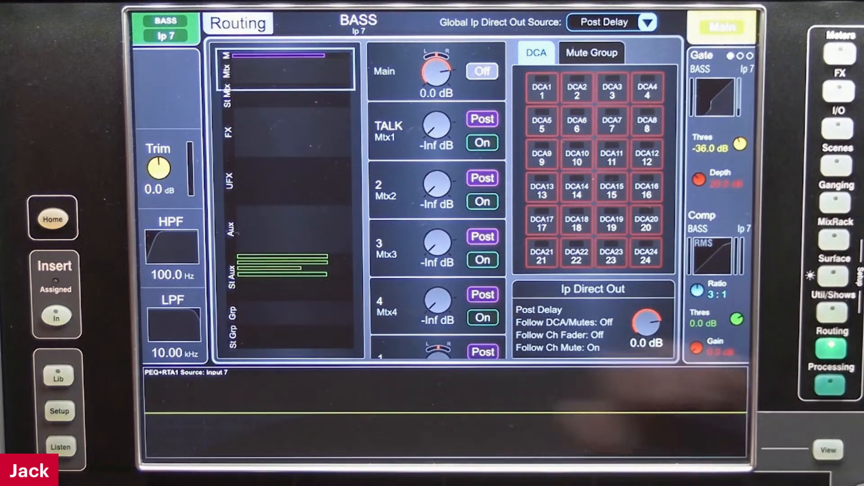
click(288, 266)
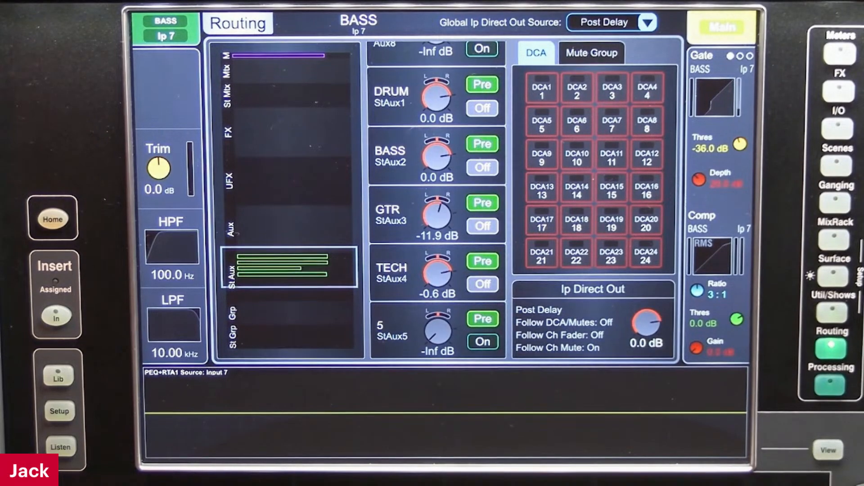
click(833, 275)
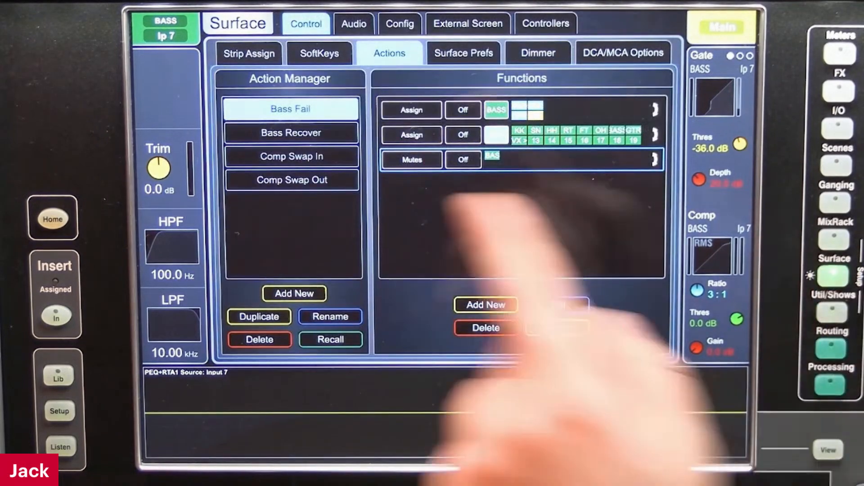
click(586, 111)
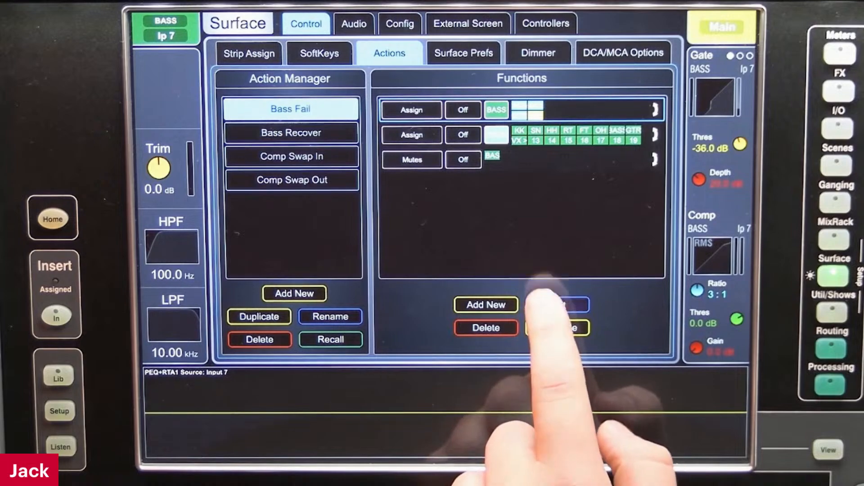
click(551, 305)
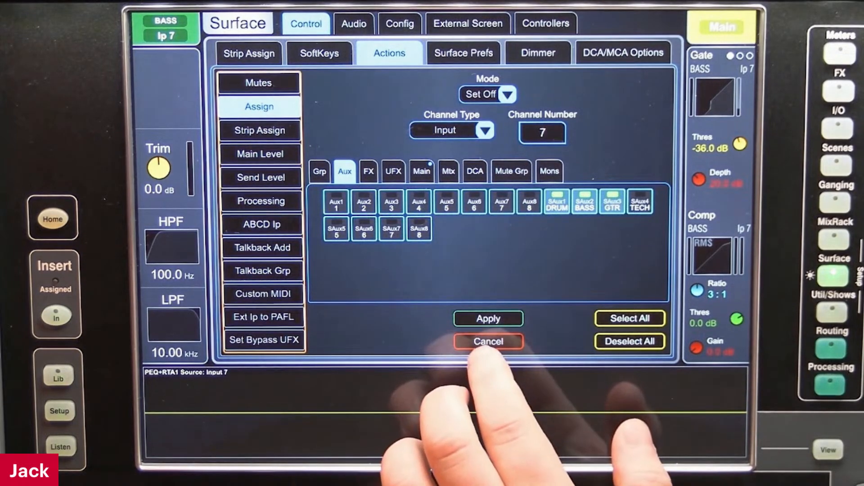
click(488, 341)
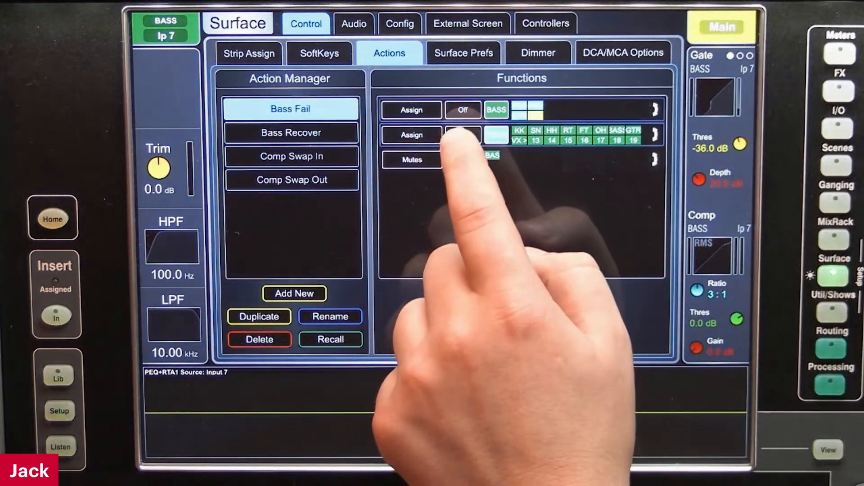
Remove BASS input 7 from the stereo aux 4 assign function in Bass Fail and apply the edit
click(458, 134)
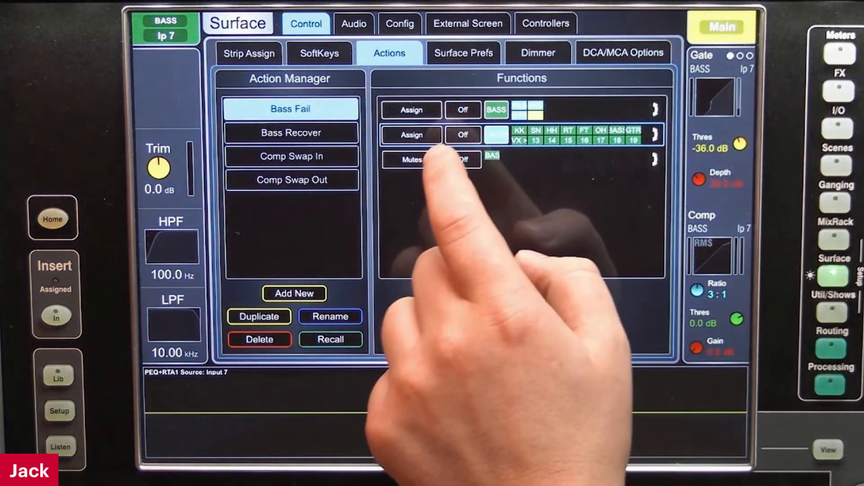
click(558, 306)
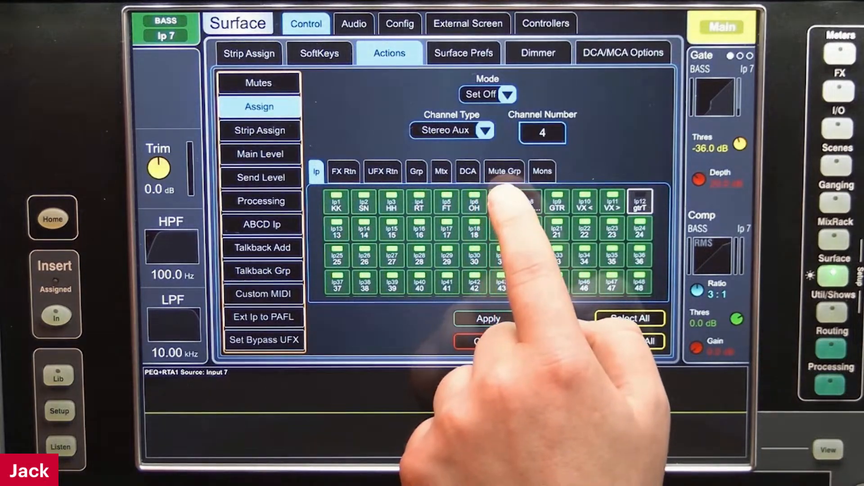
click(477, 318)
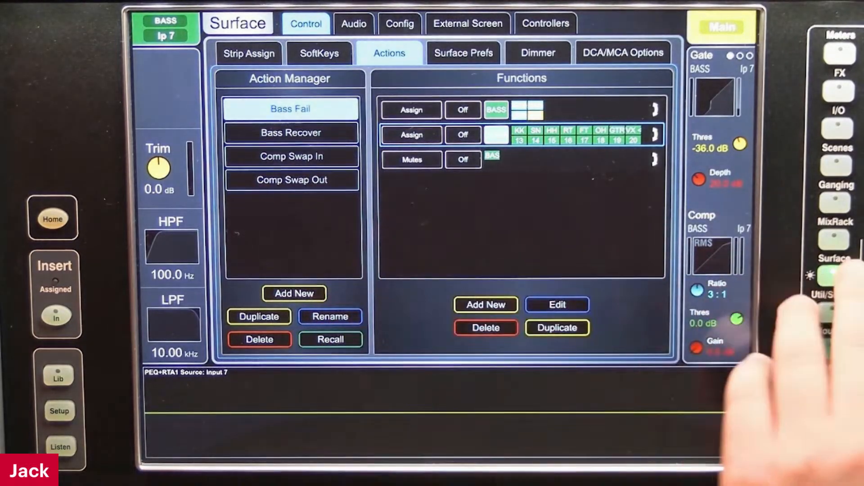
Check the stereo aux 2 to 4 send assignments in the routing of BASS input 7
click(830, 385)
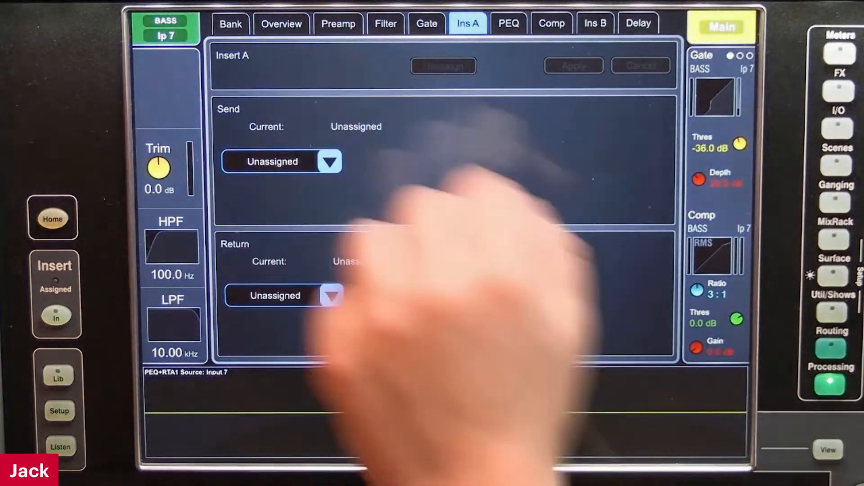
click(831, 349)
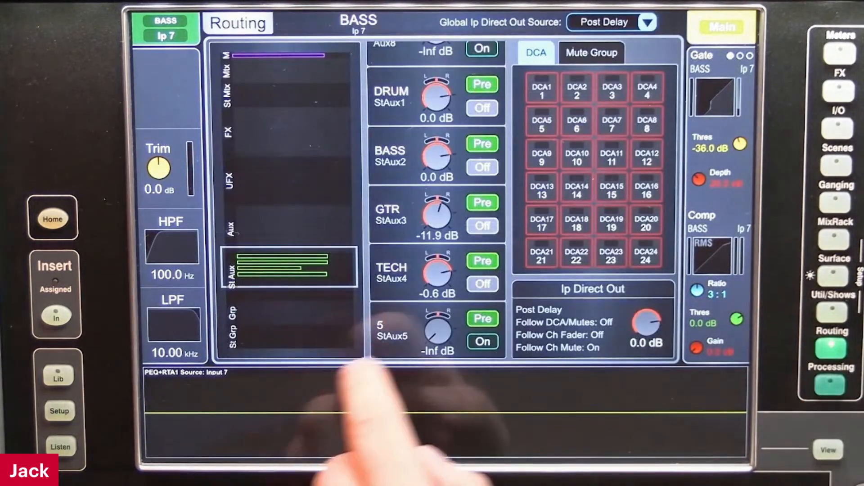
click(483, 284)
click(482, 226)
click(482, 167)
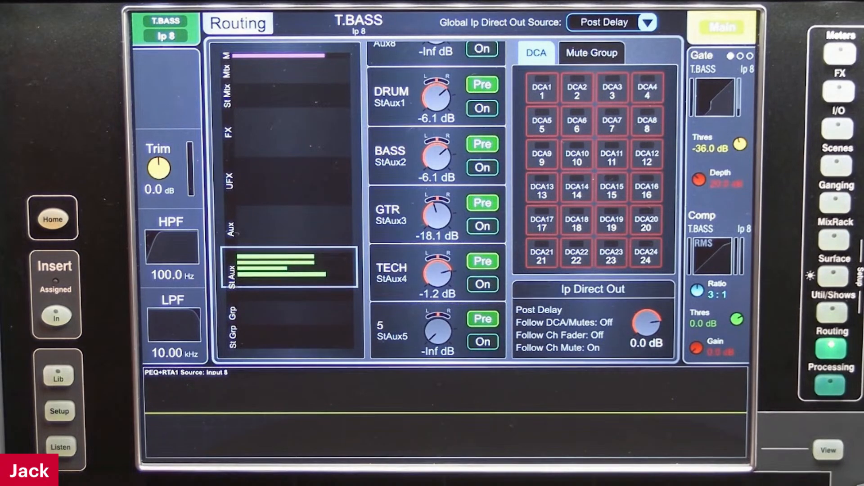
Review the aux and main assignments for input 7 in the first function of the Bass Recover action
click(833, 275)
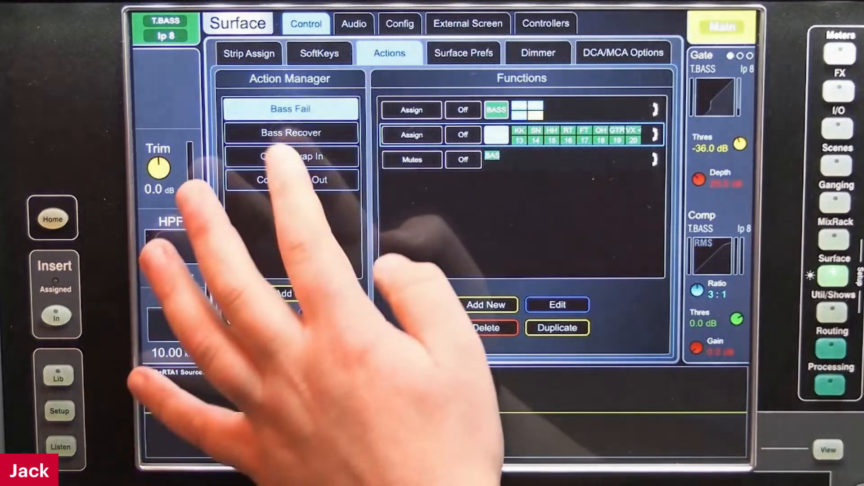
click(292, 133)
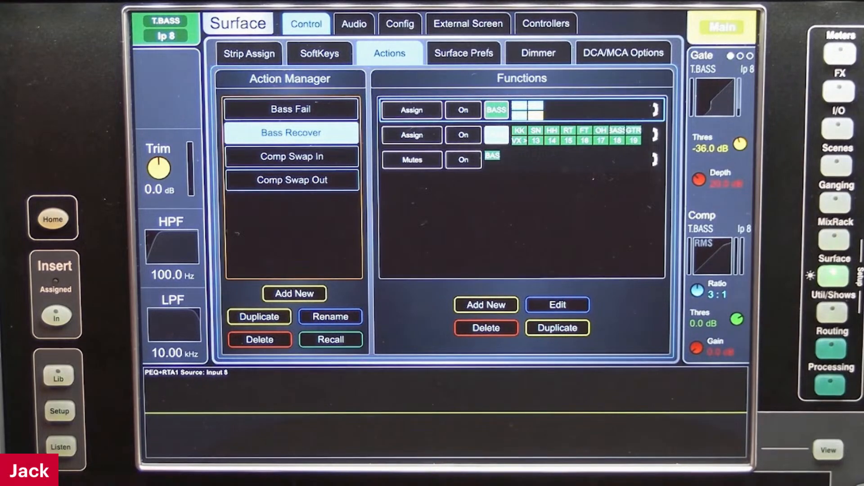
click(558, 305)
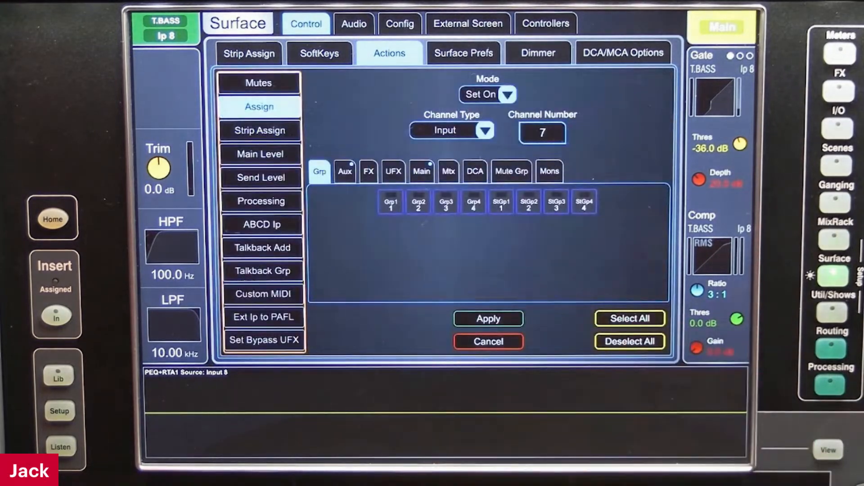
click(345, 171)
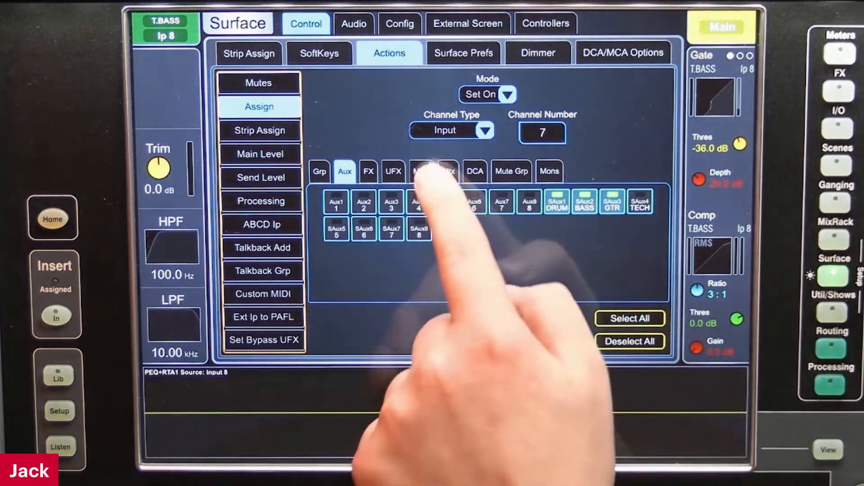
click(422, 172)
click(488, 341)
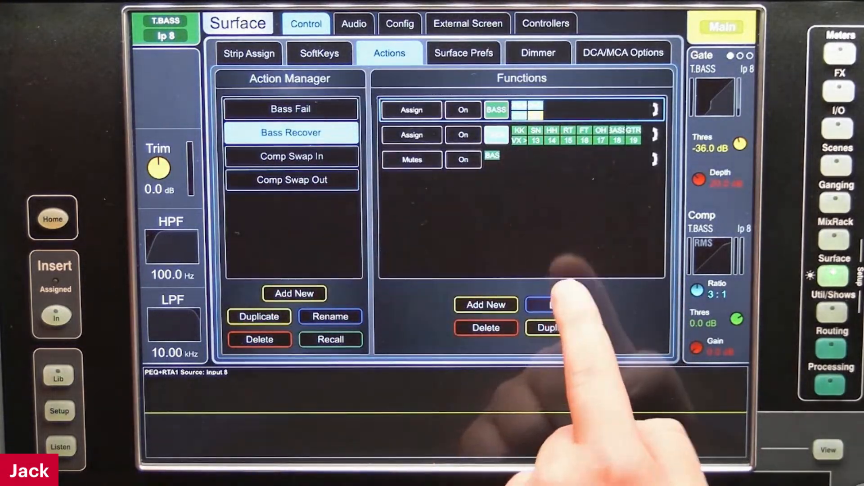
click(558, 305)
click(367, 171)
click(346, 171)
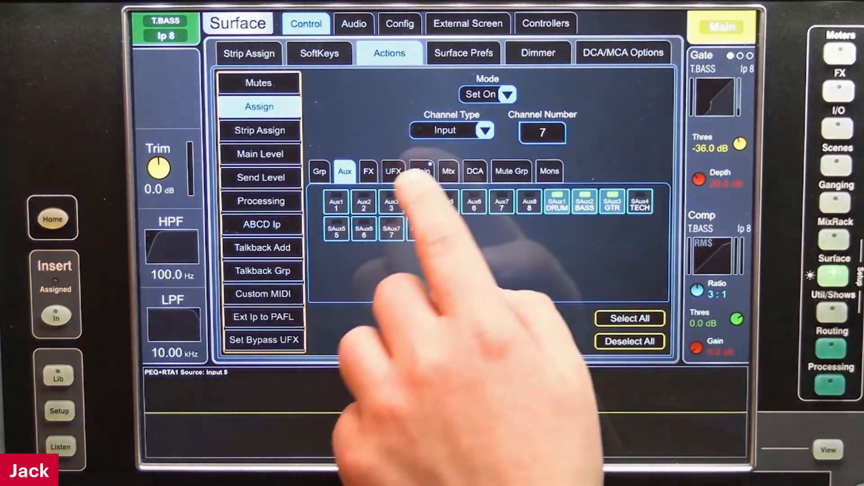
click(421, 171)
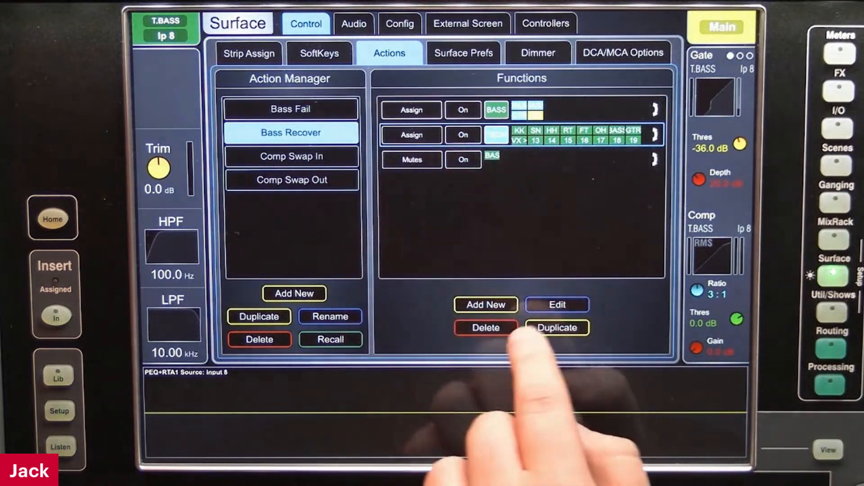
Review the stereo aux 4 input assignments in Bass Recover, apply them as they are, and look at its Mutes function
click(558, 305)
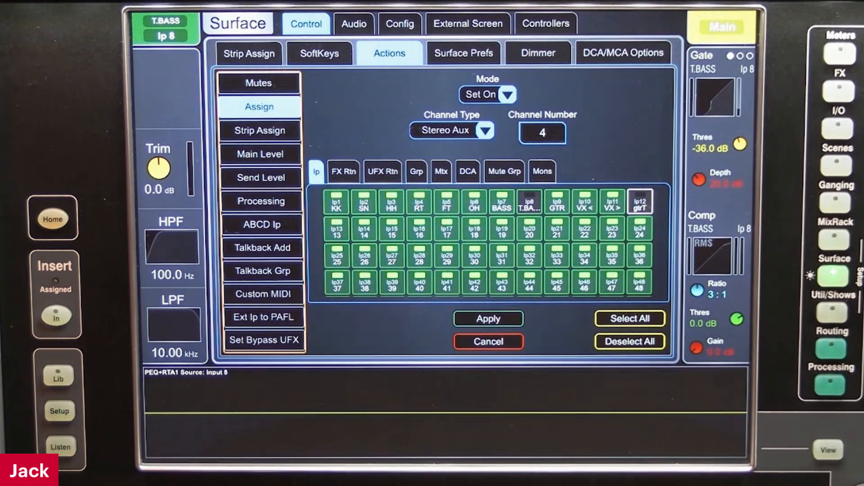
click(489, 319)
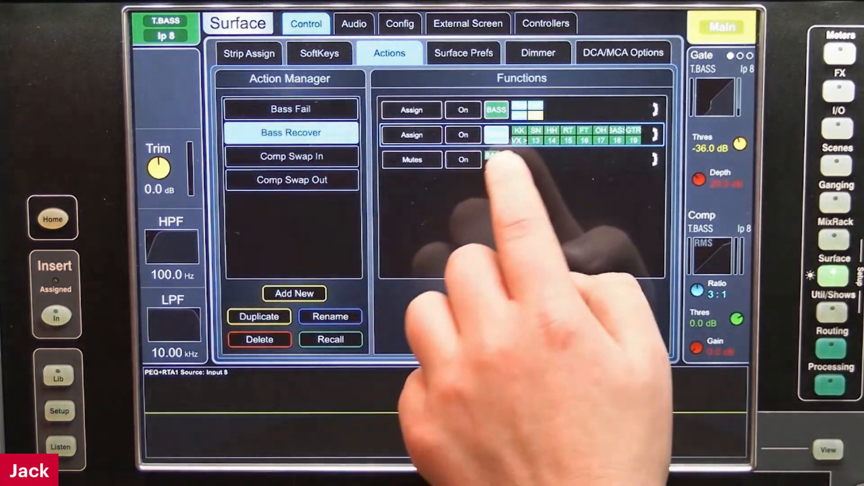
click(557, 306)
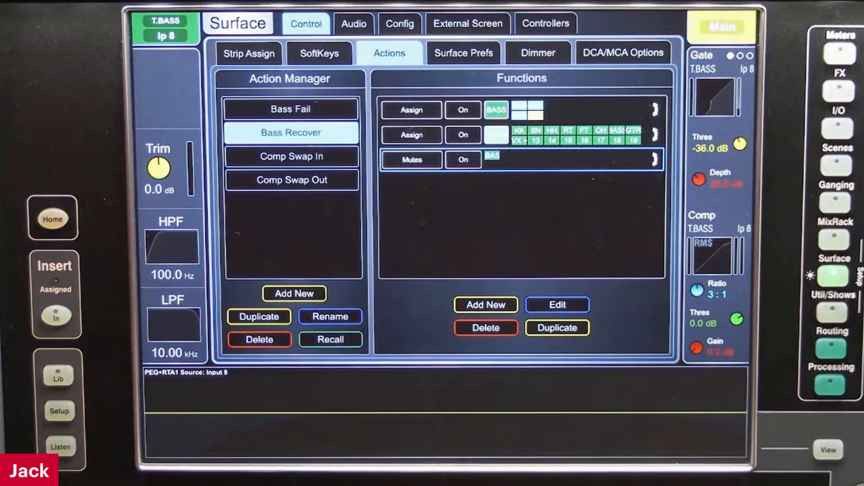
Check the stereo aux routing of T.BASS input 8 and bring up the processing overview of the whole channel bank
click(830, 384)
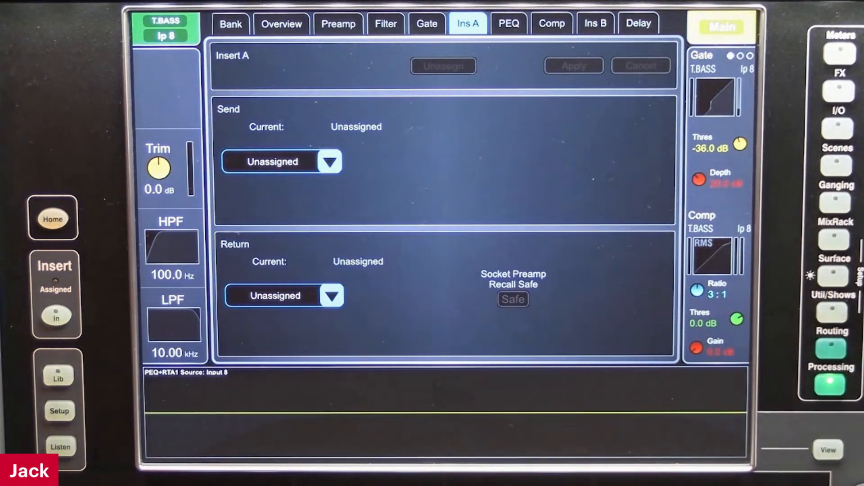
click(832, 348)
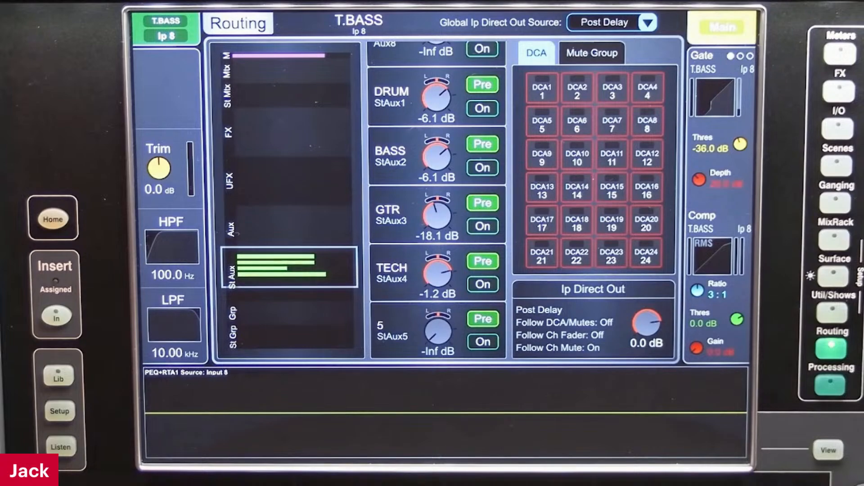
click(831, 385)
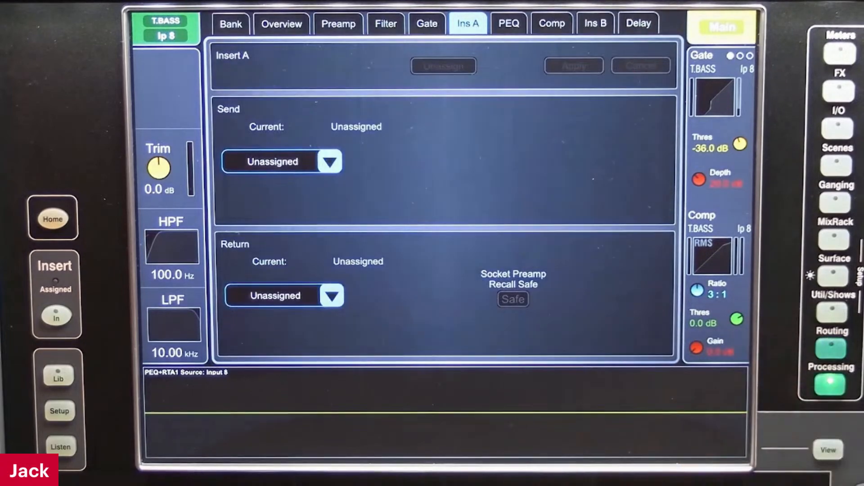
click(231, 24)
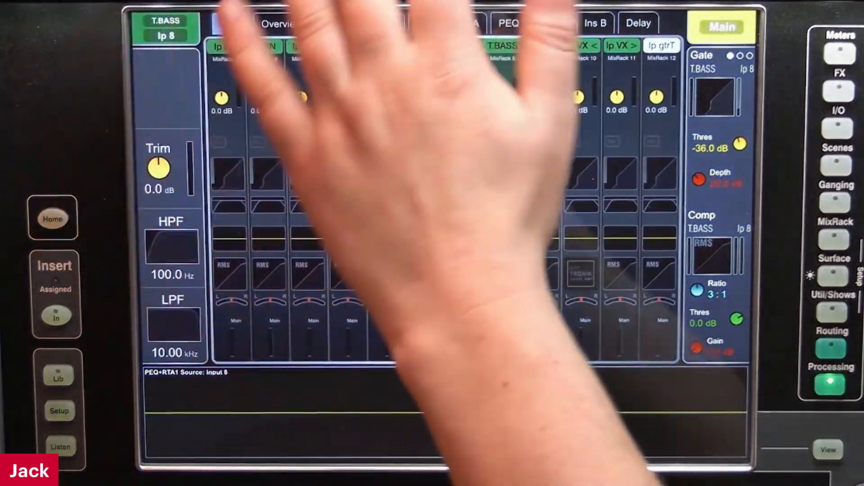
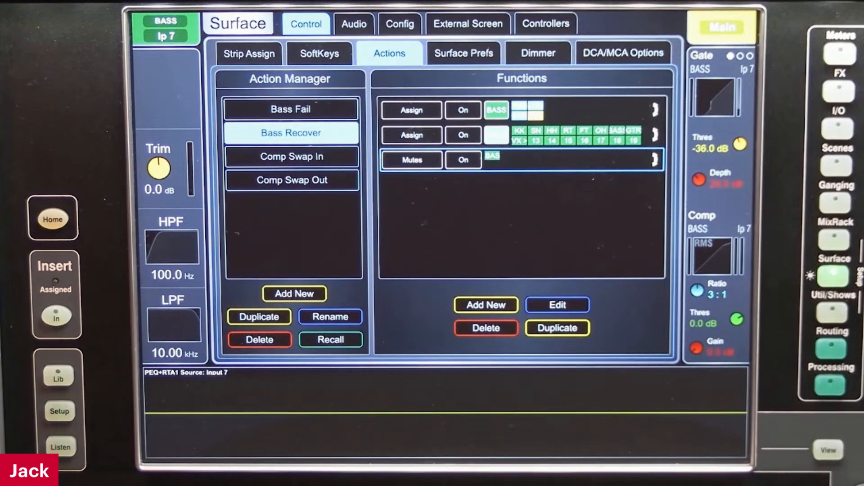
Recall the 16T compressor from the compressor library onto BASS input 7
click(830, 382)
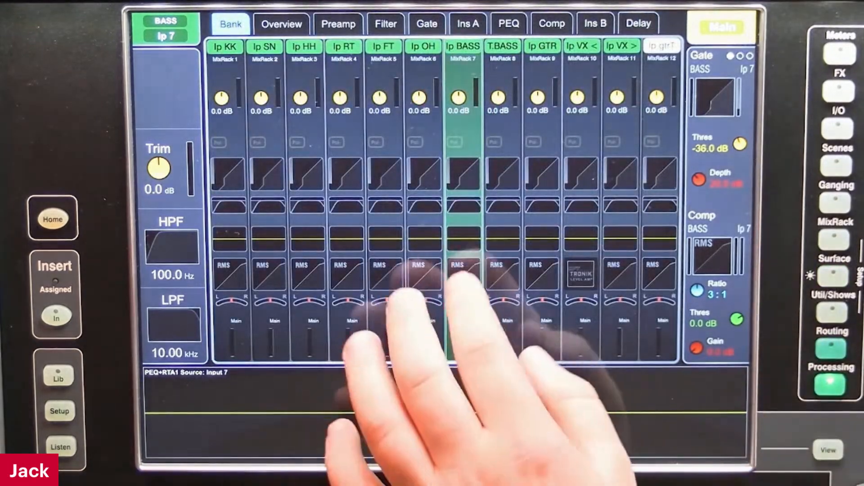
click(461, 277)
click(635, 290)
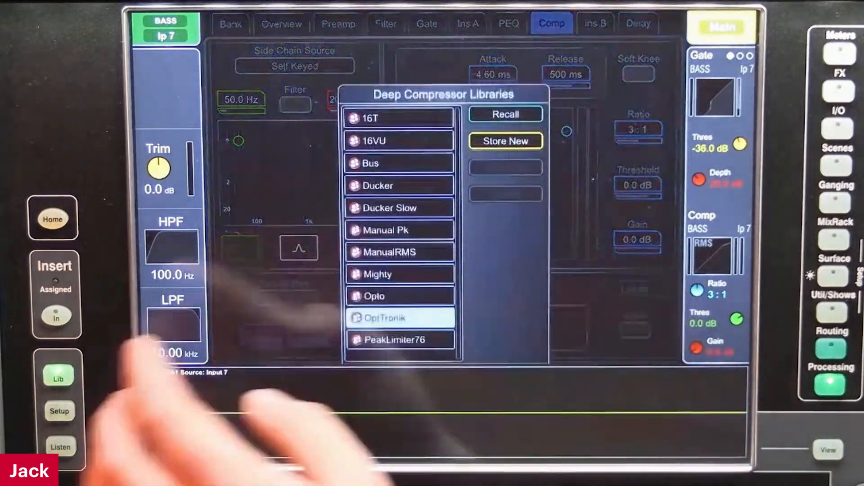
click(398, 118)
click(505, 114)
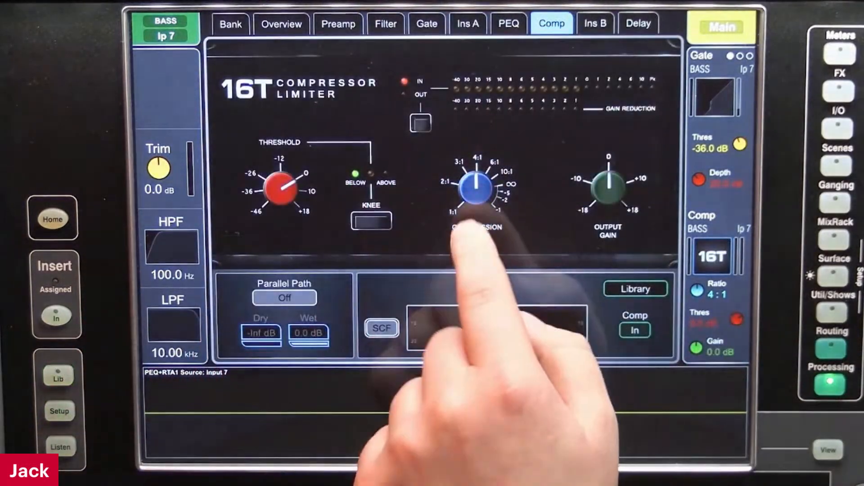
Set the 16T compressor's ratio to 3:1 and its output gain to about -5.1 dB
click(476, 190)
scroll(475, 189, down, 3)
click(609, 190)
scroll(609, 189, down, 5)
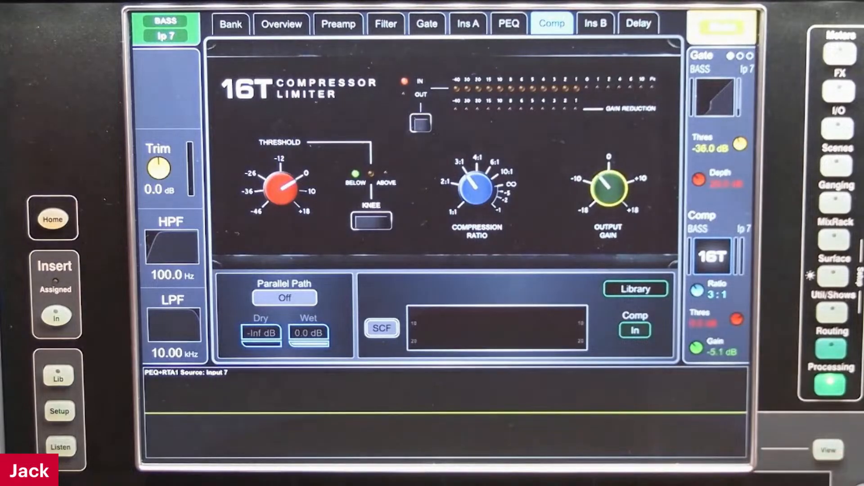
Switch in the low-pass filter on BASS input 7 and lower its frequency to about 6.55 kHz
click(500, 401)
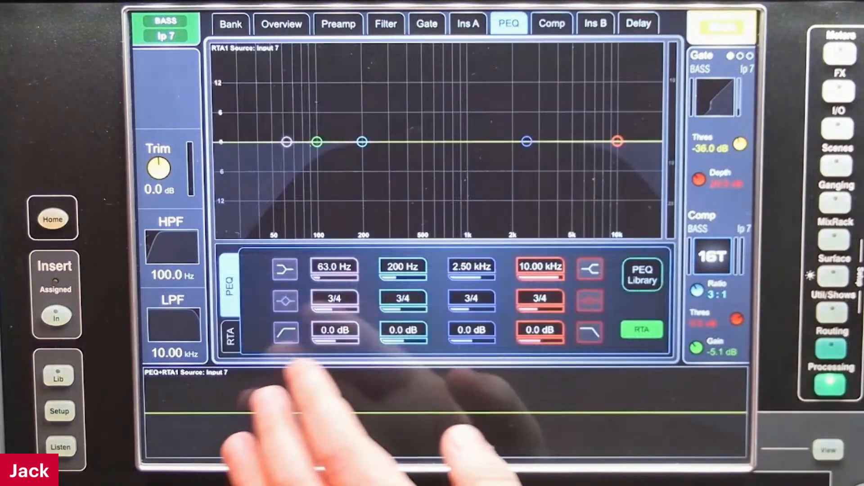
click(173, 325)
click(621, 294)
scroll(524, 289, down, 3)
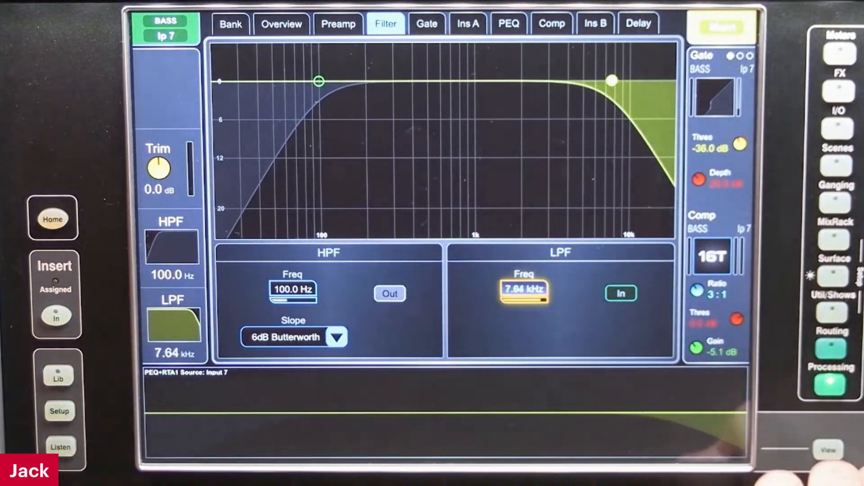
scroll(524, 290, down, 3)
Shape the bass PEQ with a narrow cut near 68.3 Hz, a small low-mid boost and a -2.6 dB cut at 2.33 kHz
click(505, 415)
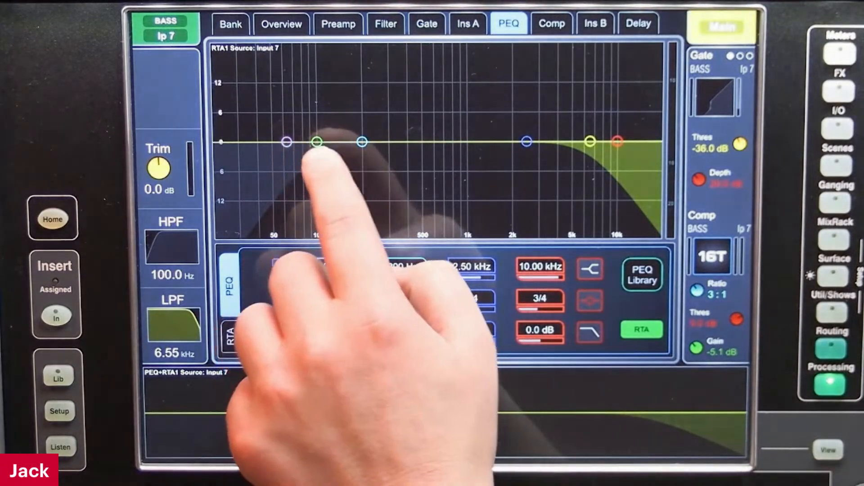
drag(287, 142, 345, 181)
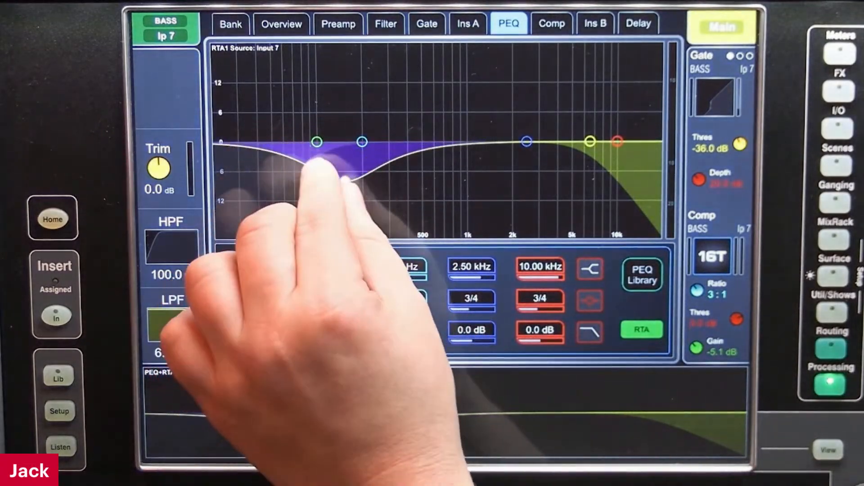
drag(309, 128, 301, 122)
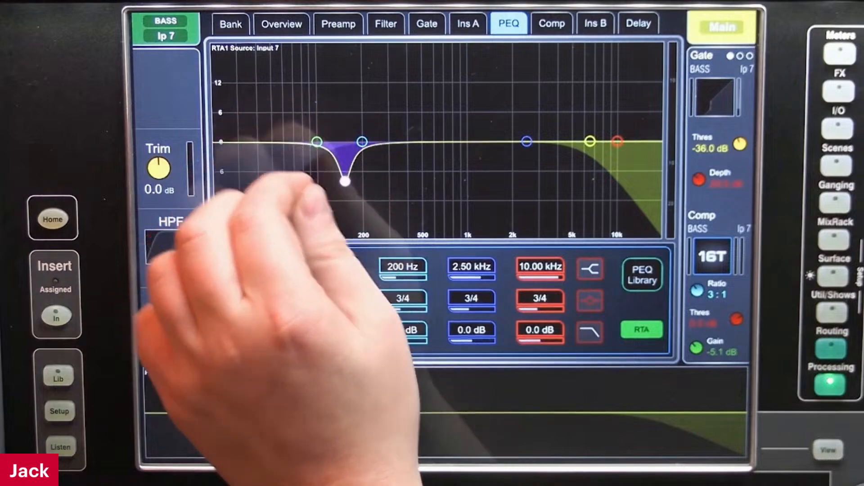
drag(346, 180, 291, 156)
drag(362, 142, 358, 131)
drag(522, 142, 521, 155)
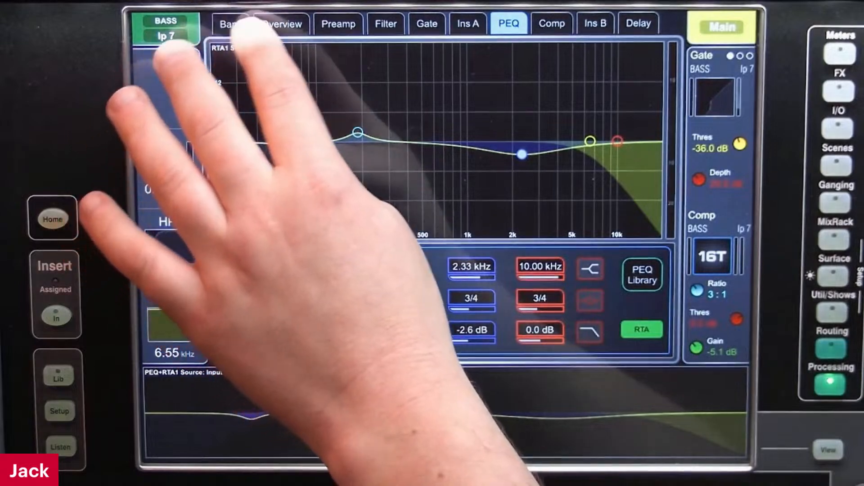
Review the processing overview and the stereo aux sends of BASS input 7
click(282, 24)
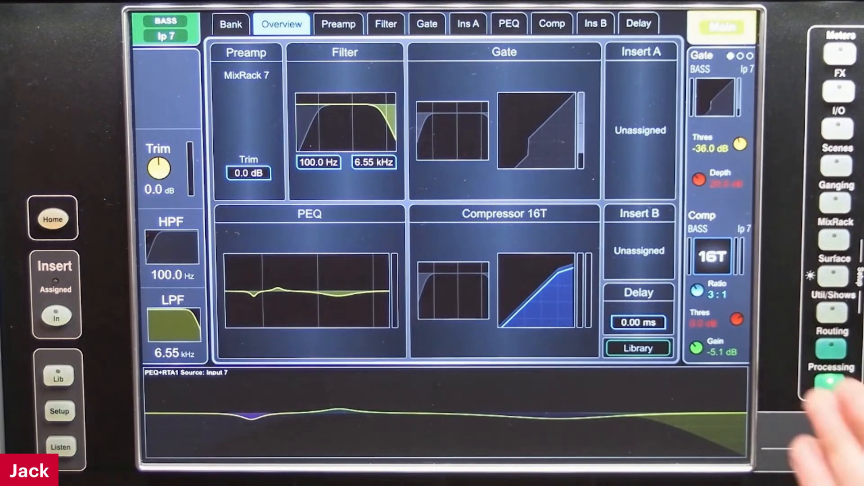
click(831, 349)
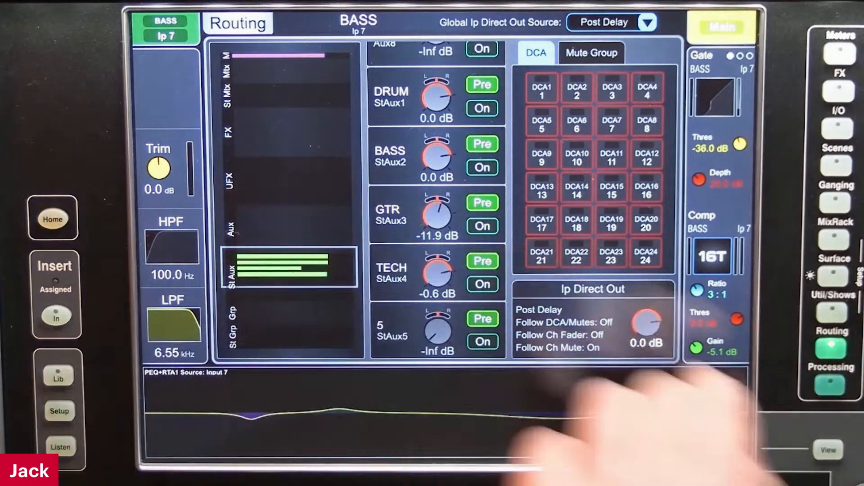
click(831, 385)
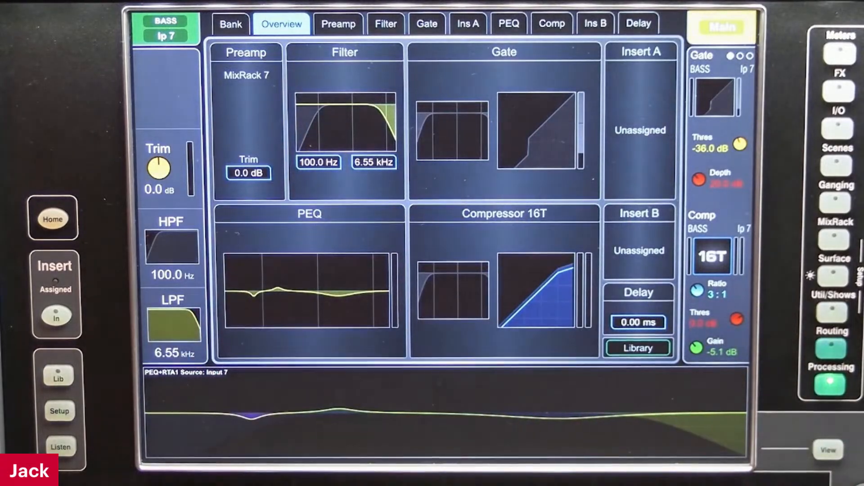
Store input 7's channel settings as a new input channel library named "Bass 1"
click(56, 376)
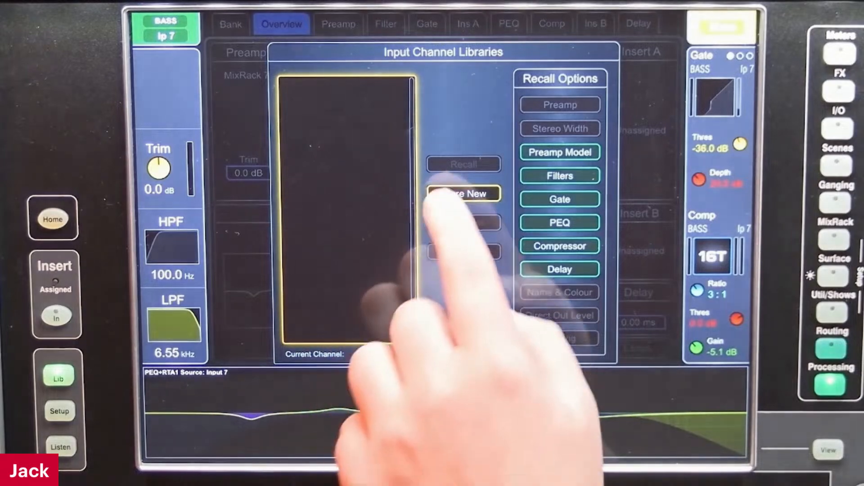
click(464, 194)
text(B)
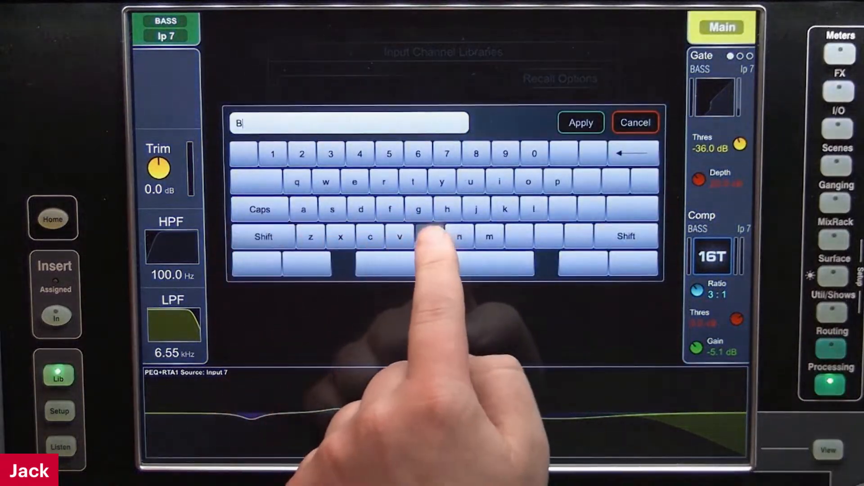
text(ass 1)
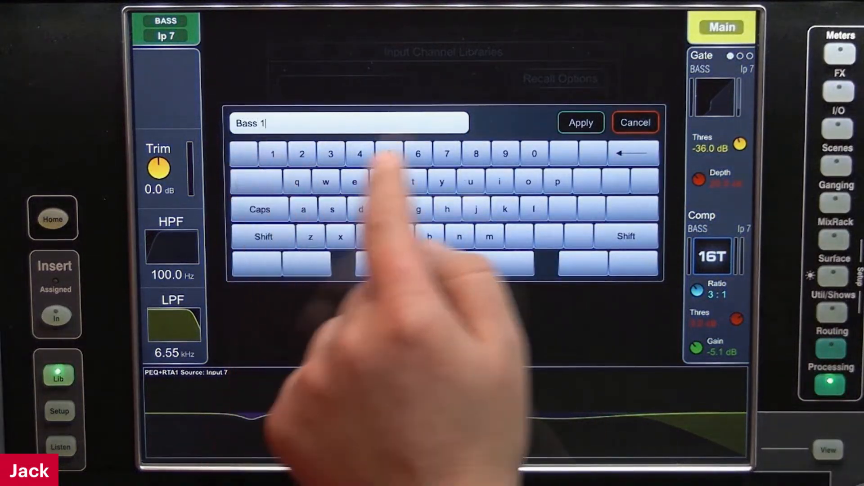
click(580, 122)
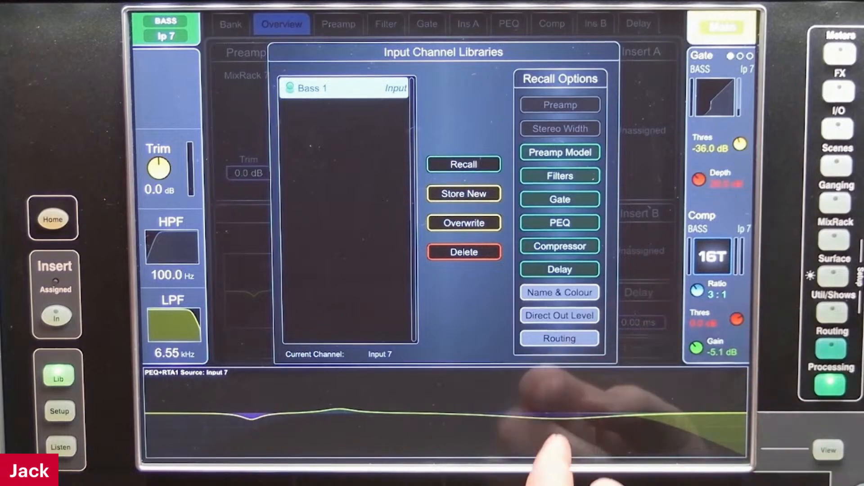
Include Name & Colour, Direct Out Level and Routing in the library recall options and close the library
click(560, 293)
click(560, 316)
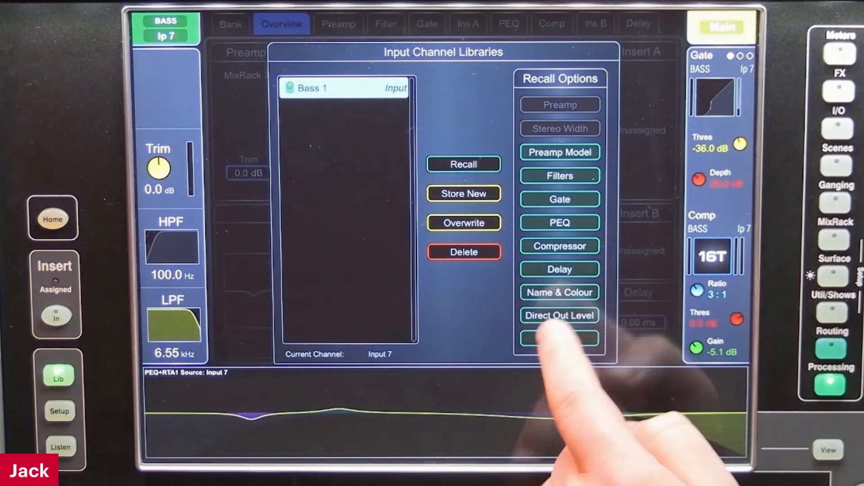
click(559, 338)
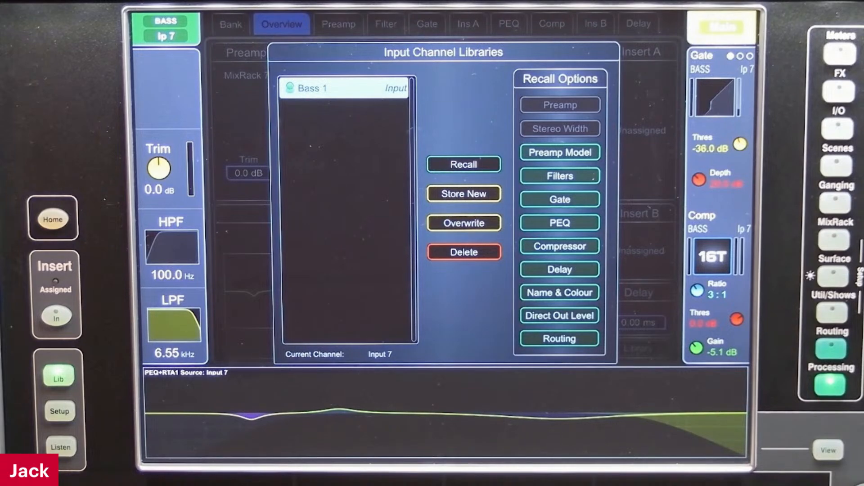
click(645, 288)
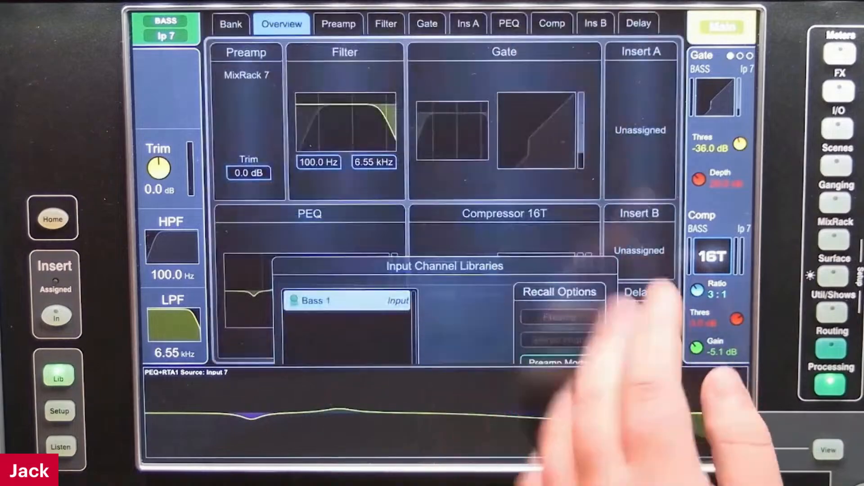
Exaggerate the bass PEQ: about -6.3 dB at 72.9 Hz, 5.6 dB at 174 Hz and a deeper cut at 2.53 kHz
click(288, 295)
drag(521, 155, 525, 172)
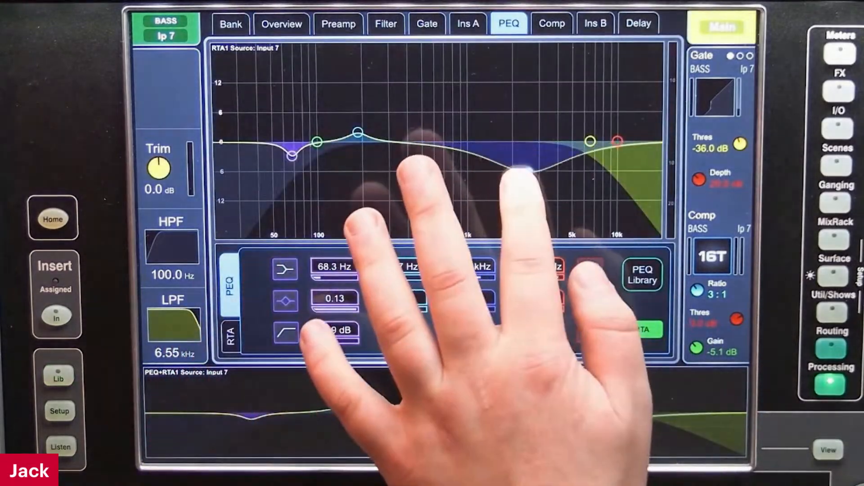
drag(358, 132, 353, 113)
drag(291, 155, 297, 173)
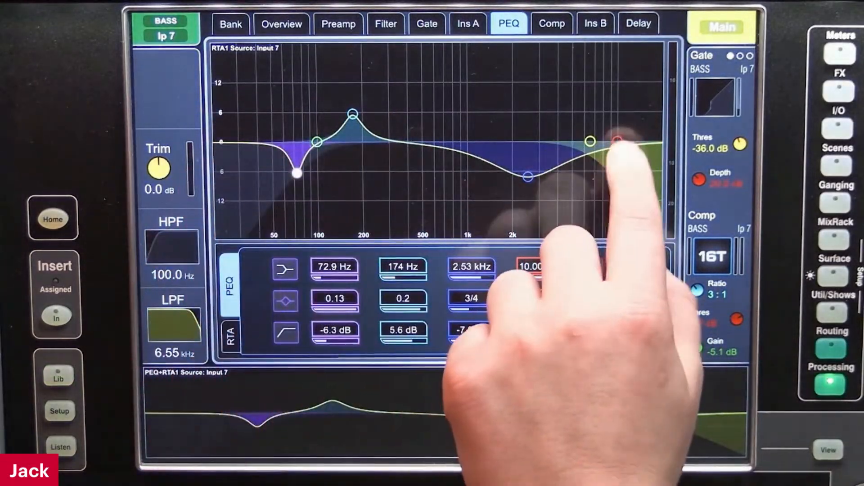
drag(618, 143, 586, 134)
Raise the 16T compressor's output gain on BASS input 7 to about -0.8 dB
click(552, 24)
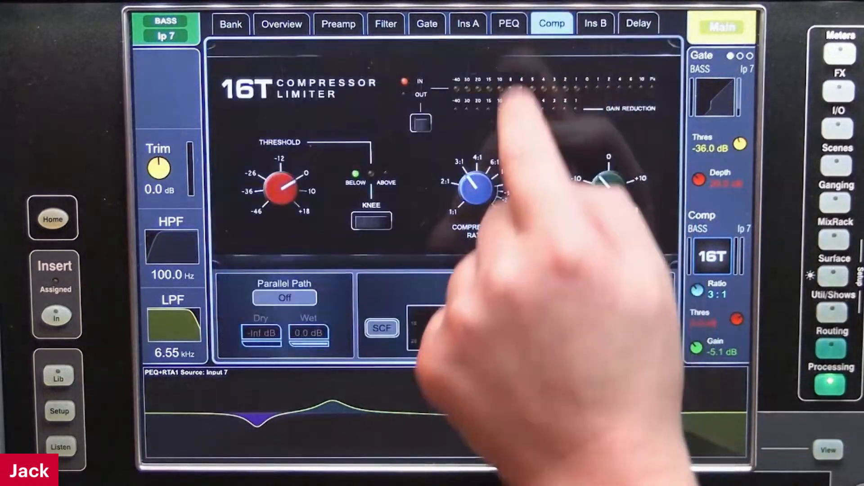
click(609, 189)
scroll(608, 188, up, 4)
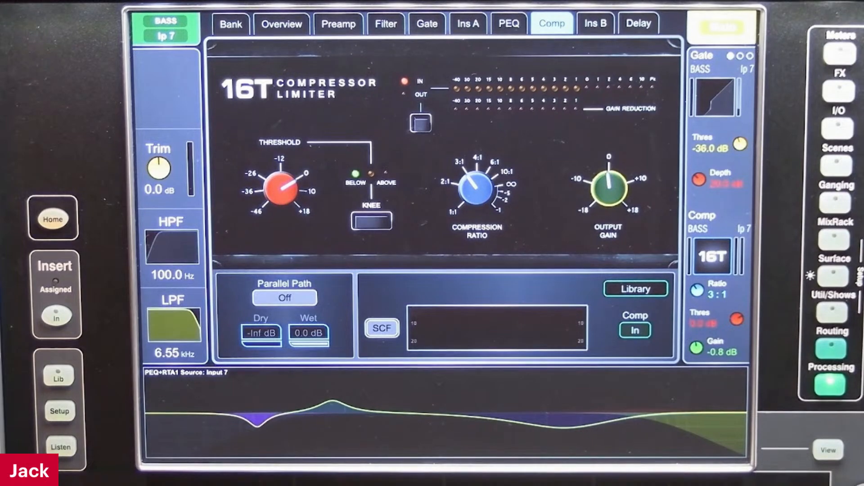
Store input 7's revised channel settings as a second input channel library named "Bass 2"
click(282, 24)
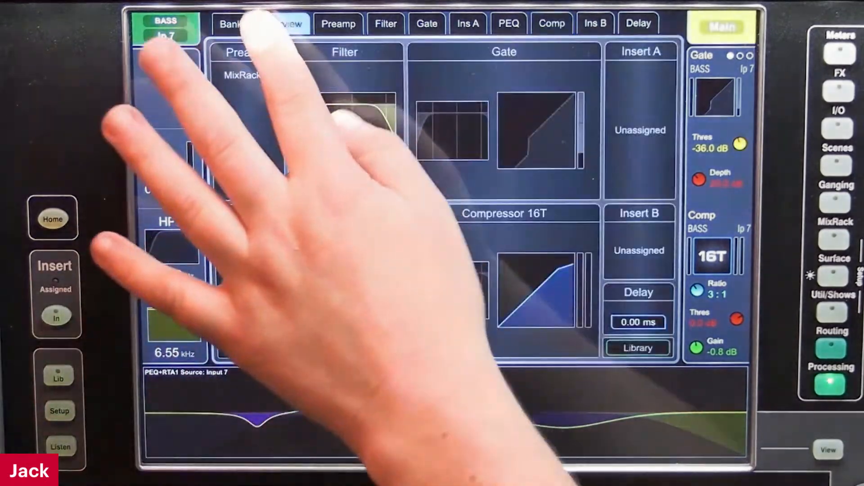
click(58, 377)
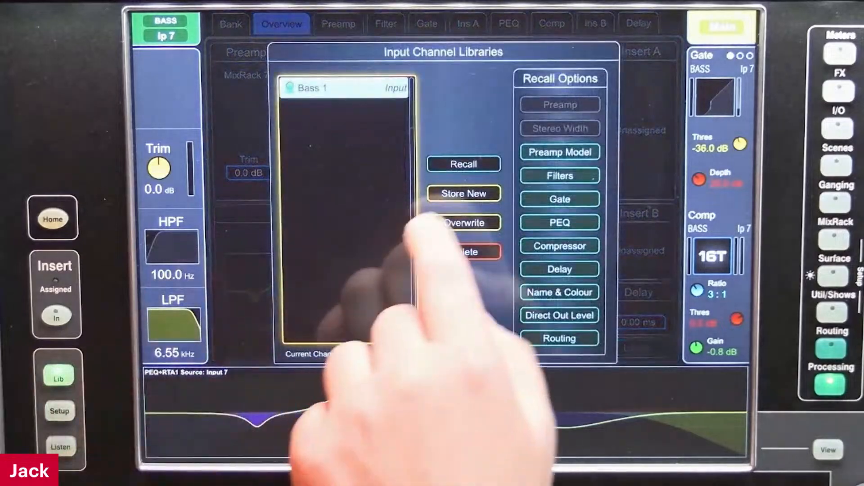
click(464, 194)
click(264, 236)
click(430, 236)
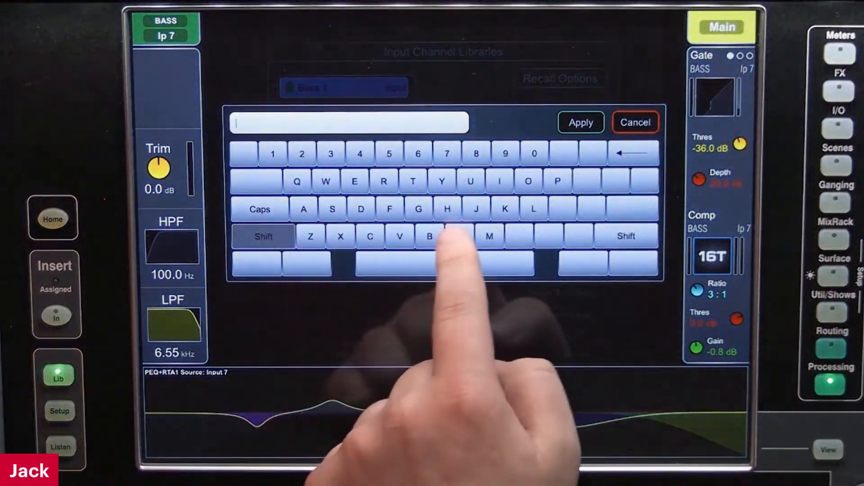
click(304, 210)
click(332, 209)
click(332, 209)
click(446, 264)
click(302, 154)
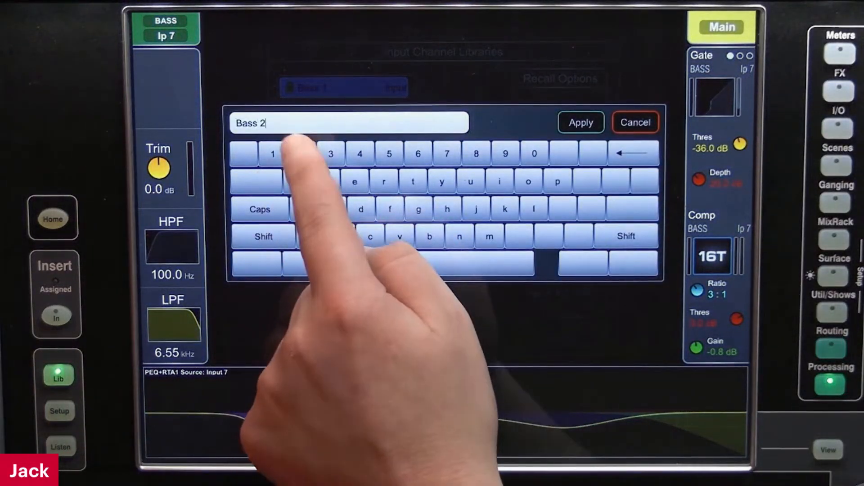
click(583, 122)
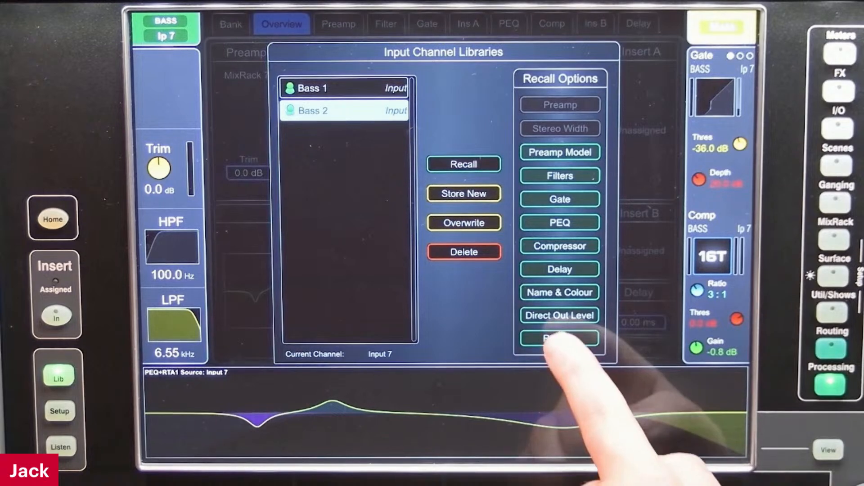
Exclude Routing from the recall options and recall the Bass 2 channel library onto input 19
click(559, 339)
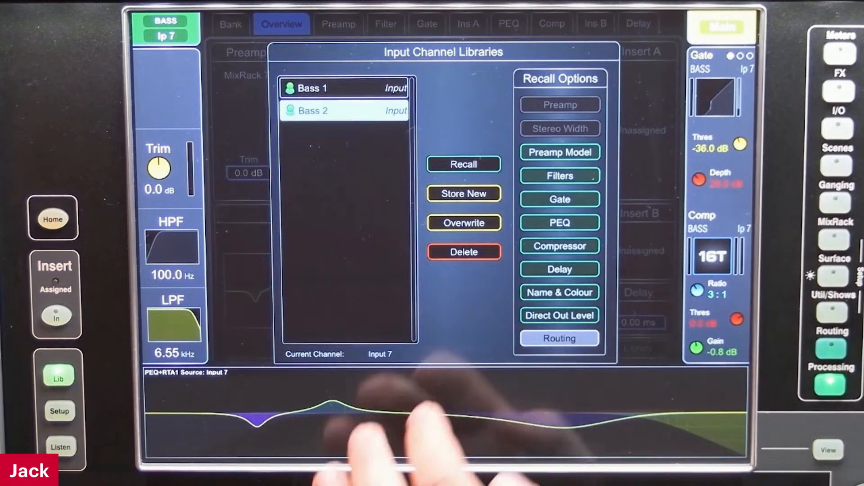
click(360, 423)
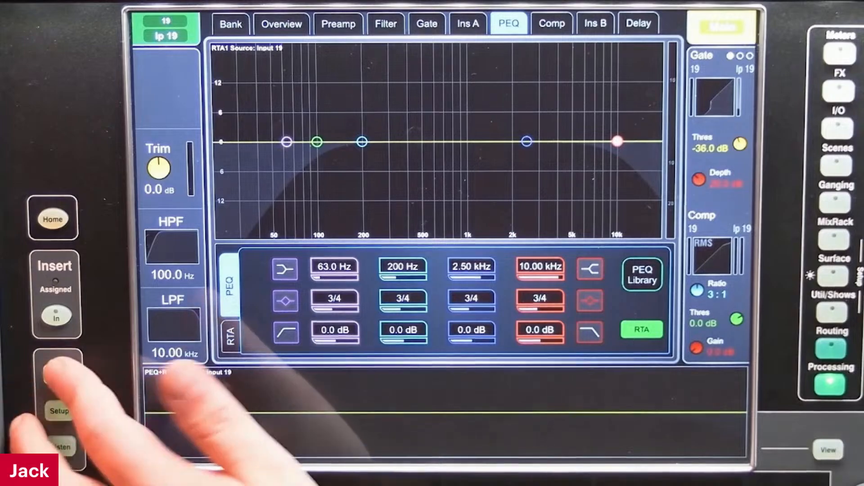
click(57, 377)
click(58, 377)
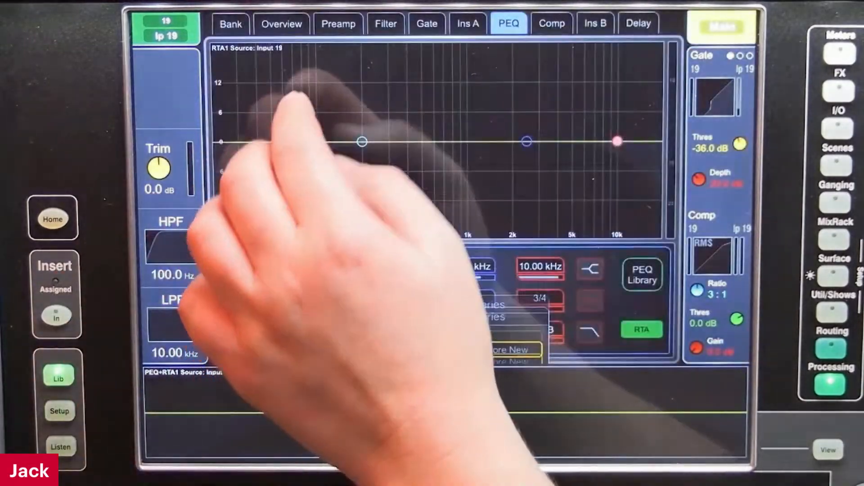
click(282, 24)
click(58, 377)
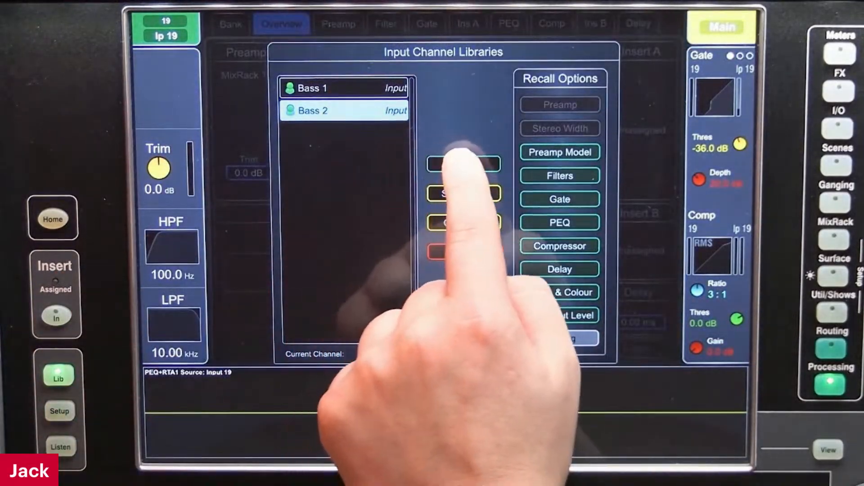
click(463, 164)
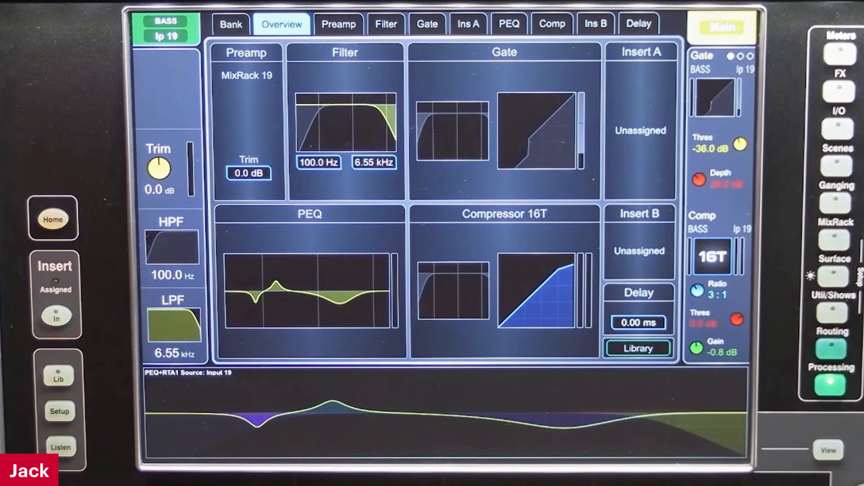
Review the stored Bass 1 and Bass 2 libraries in the Library Manager and change the PEQ strip to individual band curves
click(832, 312)
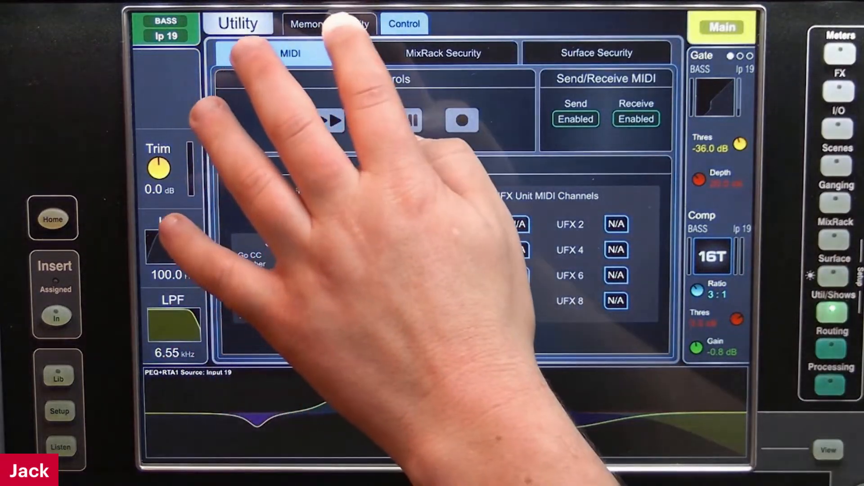
click(308, 24)
click(558, 53)
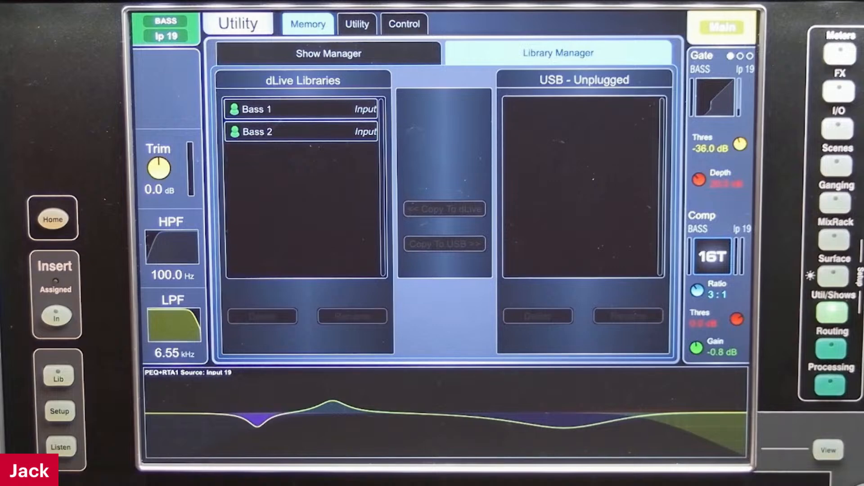
click(828, 451)
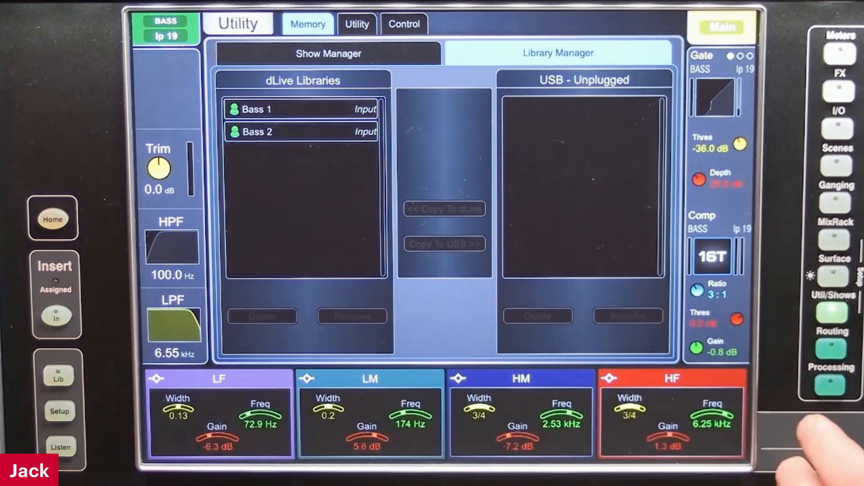
click(828, 450)
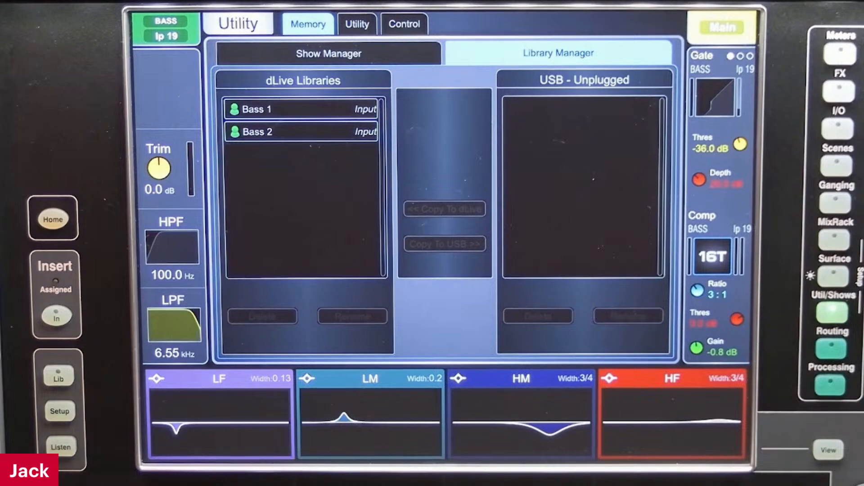
Review the functions assigned to the Comp Swap Out surface action
click(834, 276)
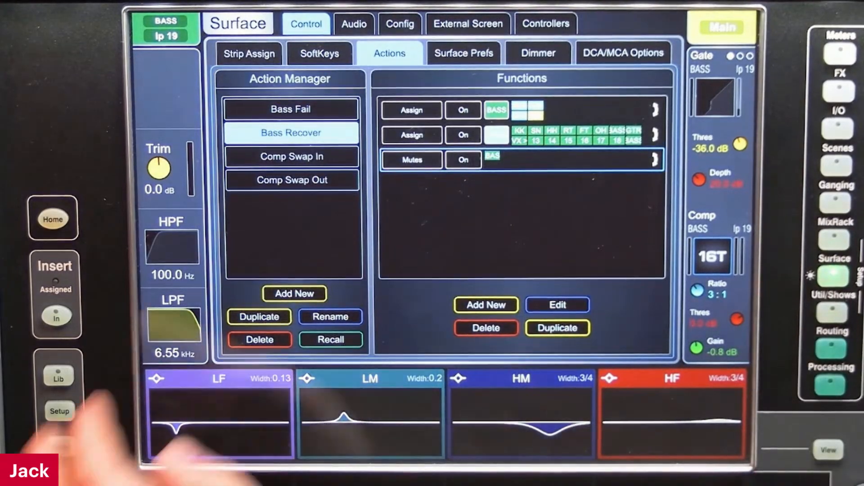
click(292, 180)
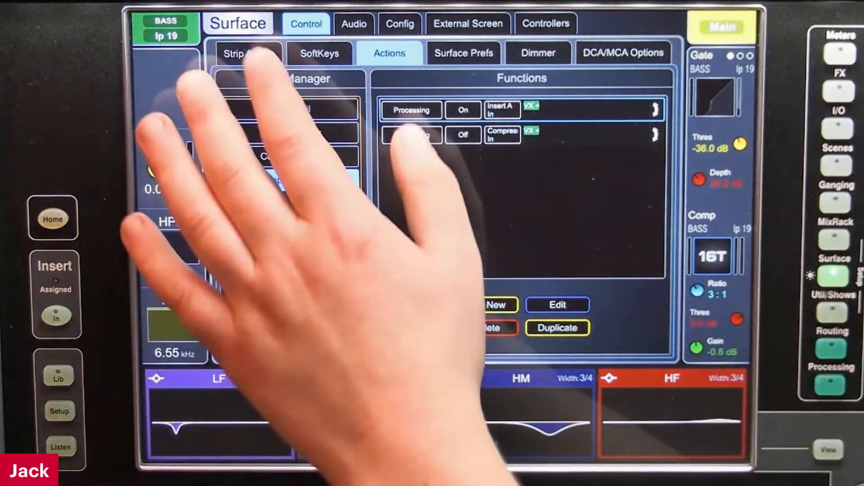
Try Recall as the SoftKey mode for Soft 1 and restore it to Toggle
click(320, 53)
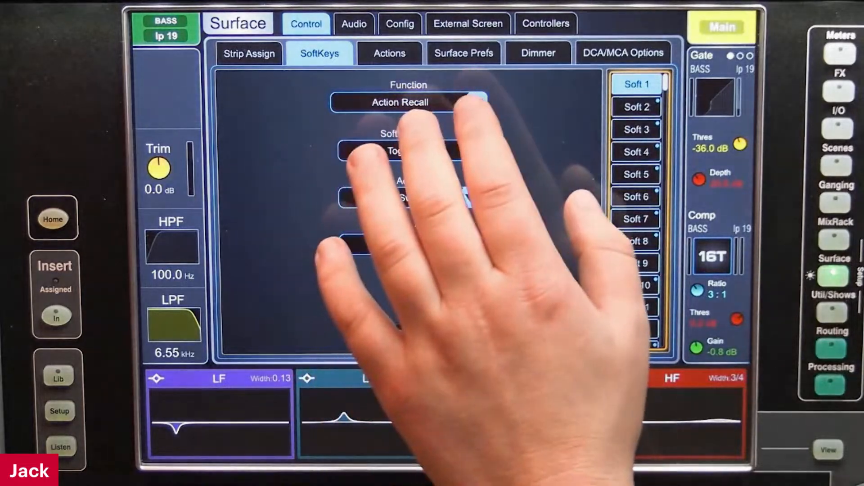
click(471, 151)
click(444, 180)
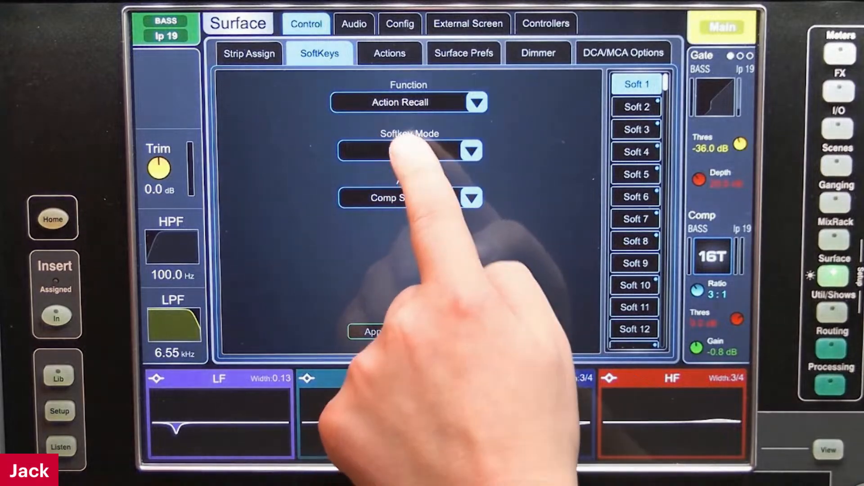
click(414, 151)
click(445, 200)
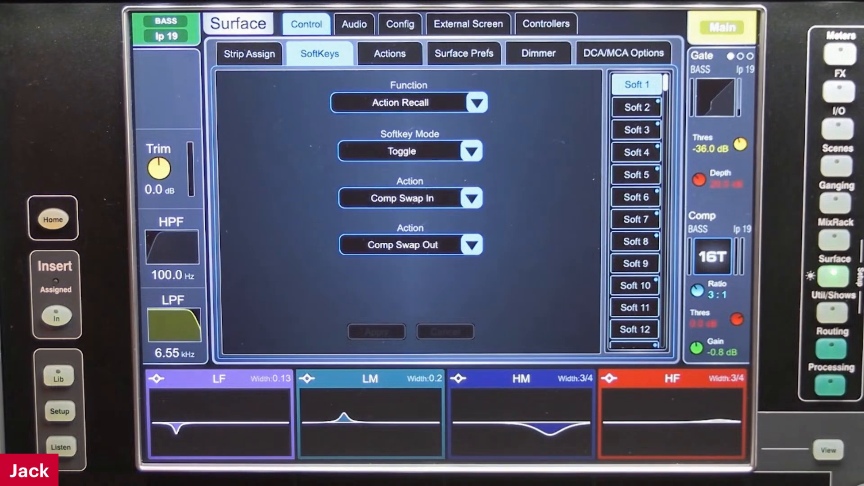
Examine the input channel libraries and their recall options for BASS input 19
click(830, 385)
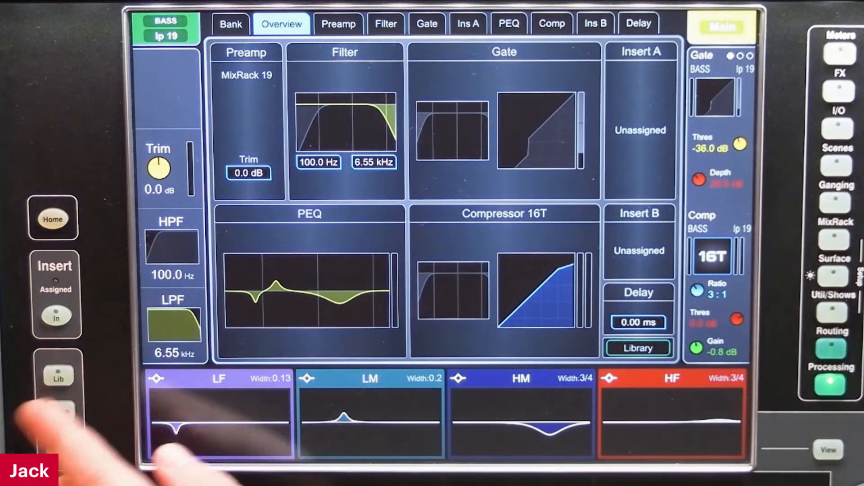
click(638, 348)
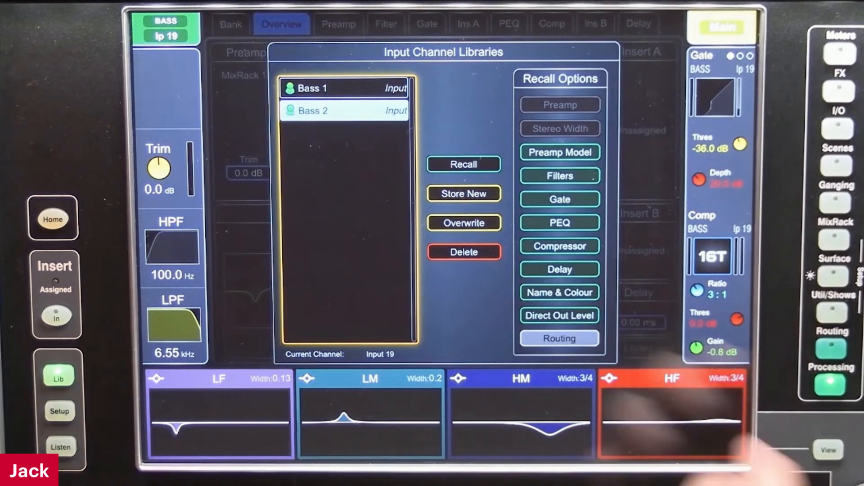
click(640, 348)
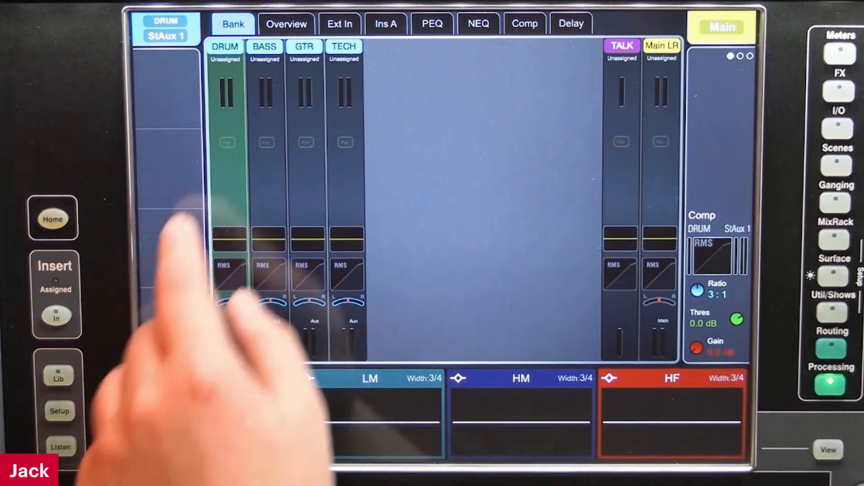
Store the DRUM stereo aux 1 processing as a new mix channel library named "drum iem"
click(340, 24)
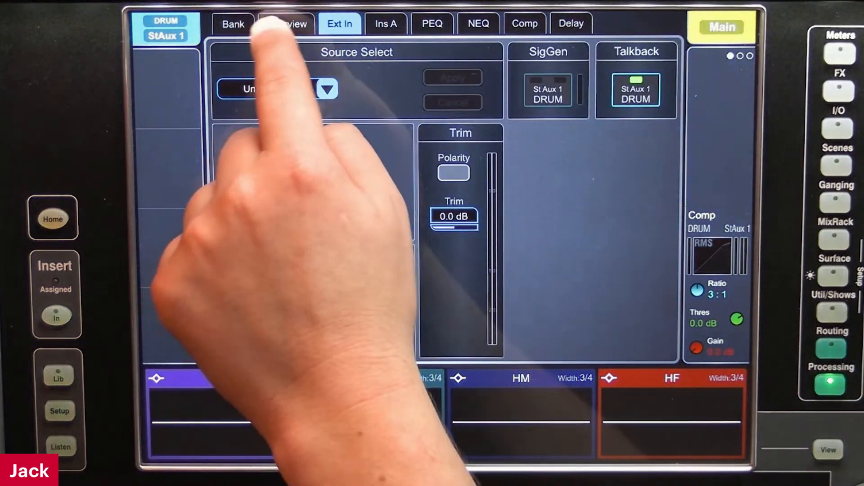
click(272, 25)
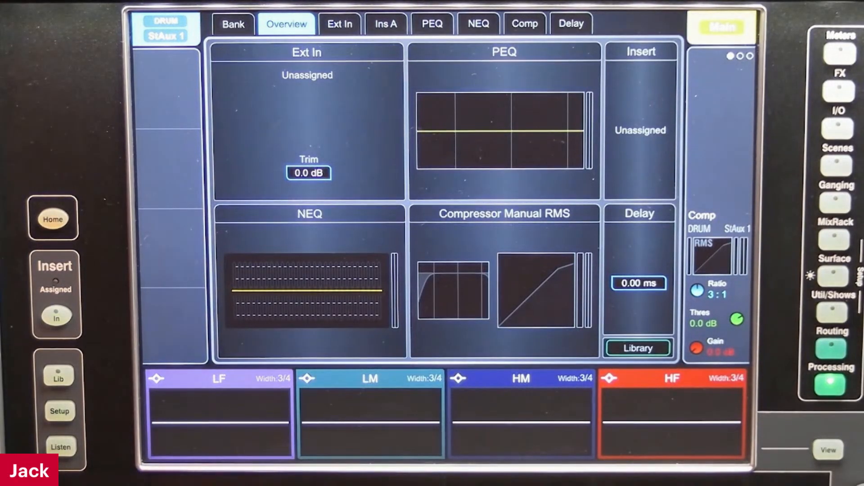
click(59, 376)
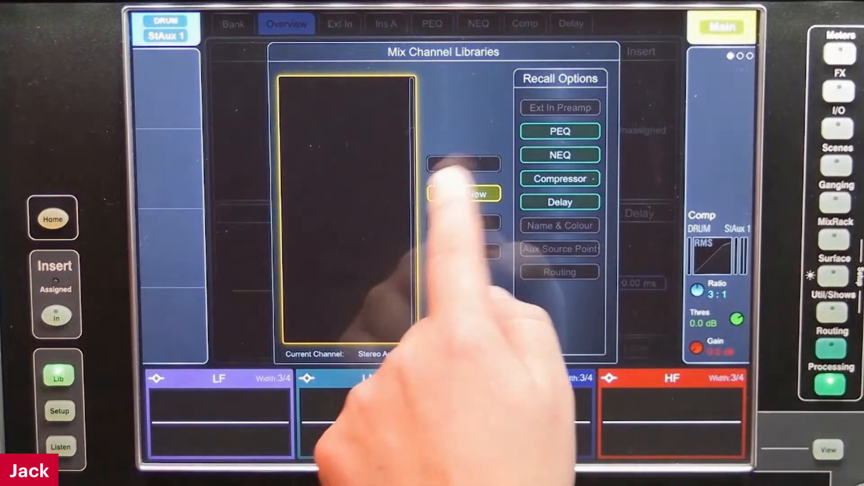
click(463, 194)
text(dru)
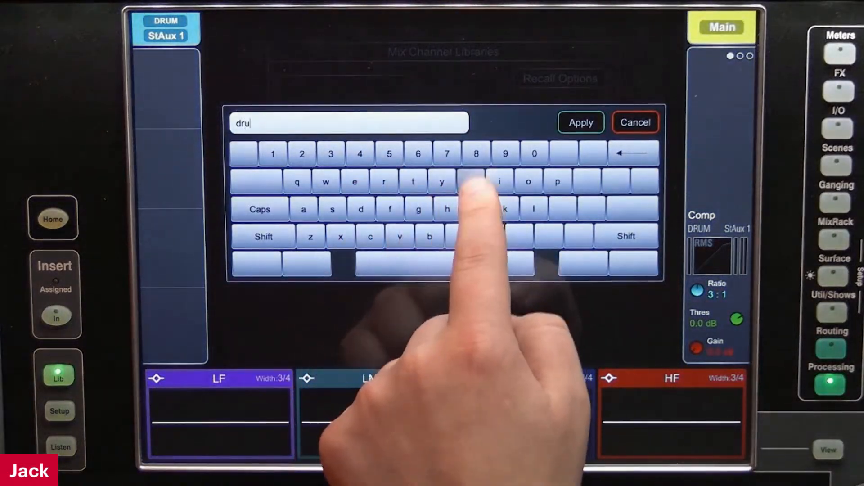
text(m iw)
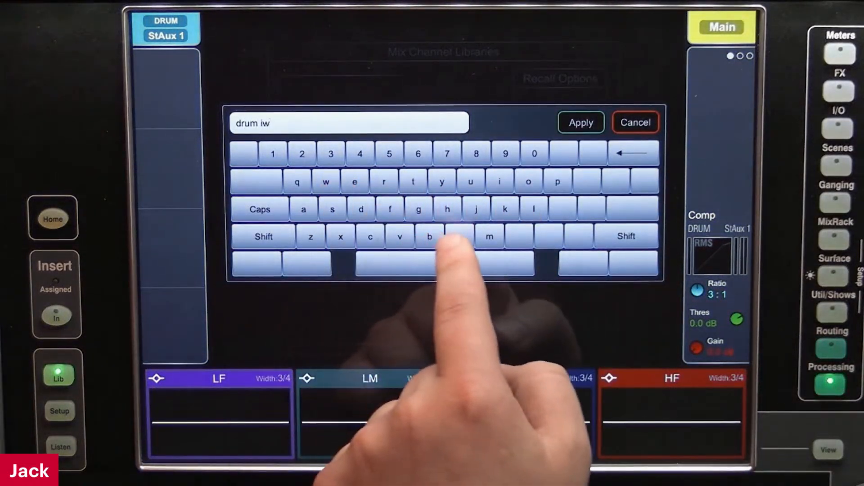
key(BackSpace)
text(em)
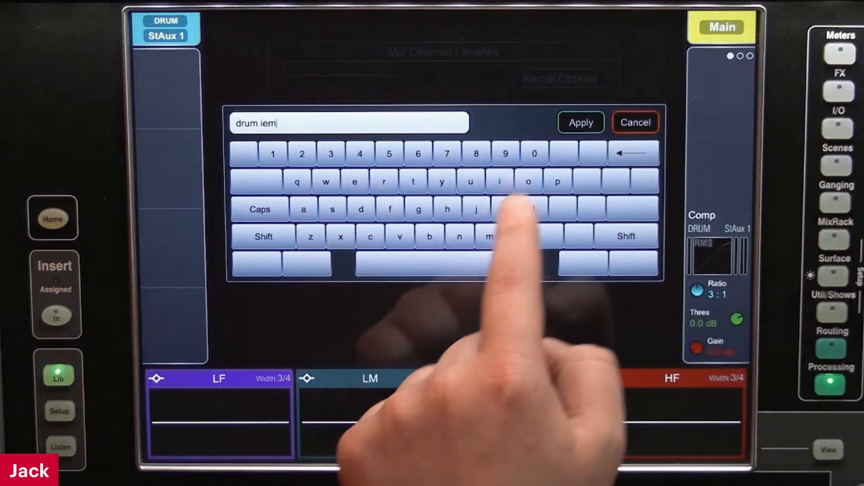
click(581, 123)
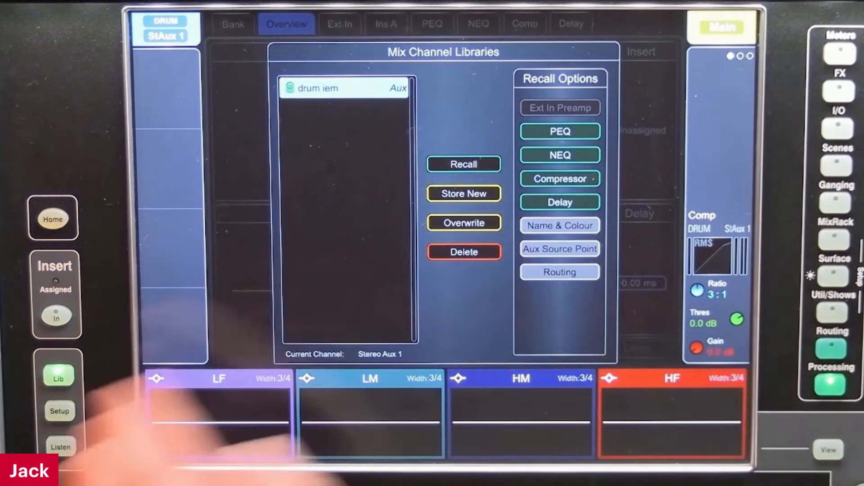
click(642, 287)
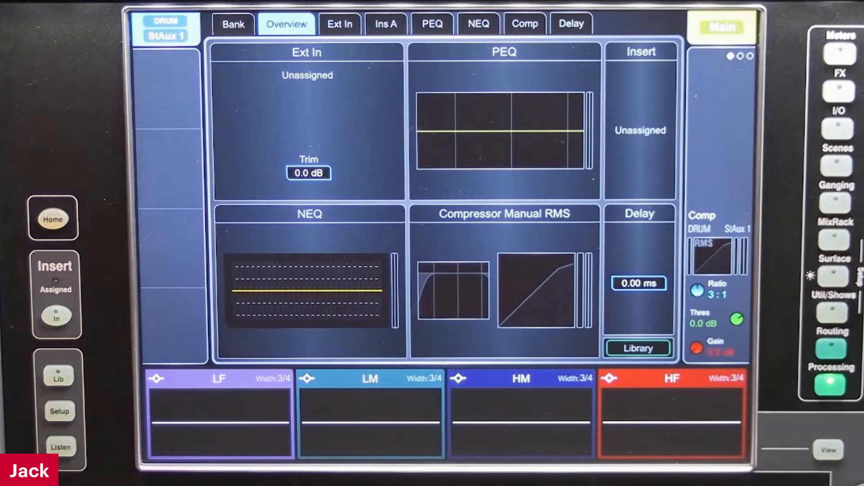
Return to the surface Action Manager to review the compressor swap and bass failure actions
click(834, 276)
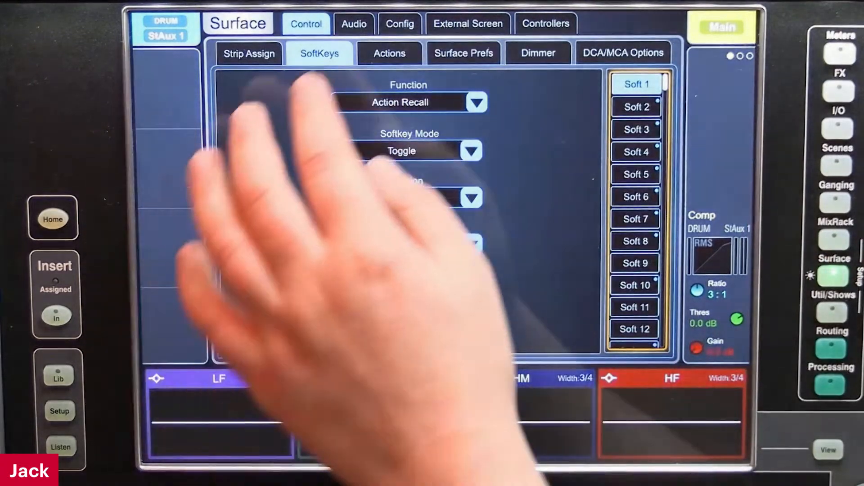
click(389, 53)
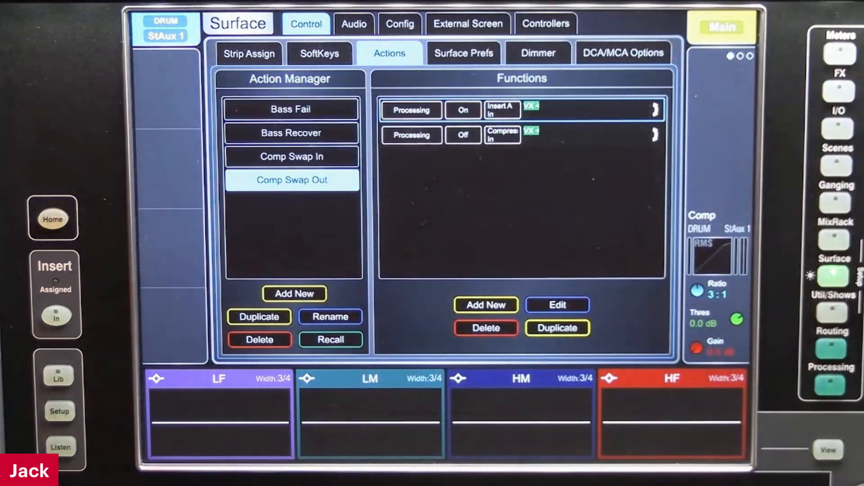